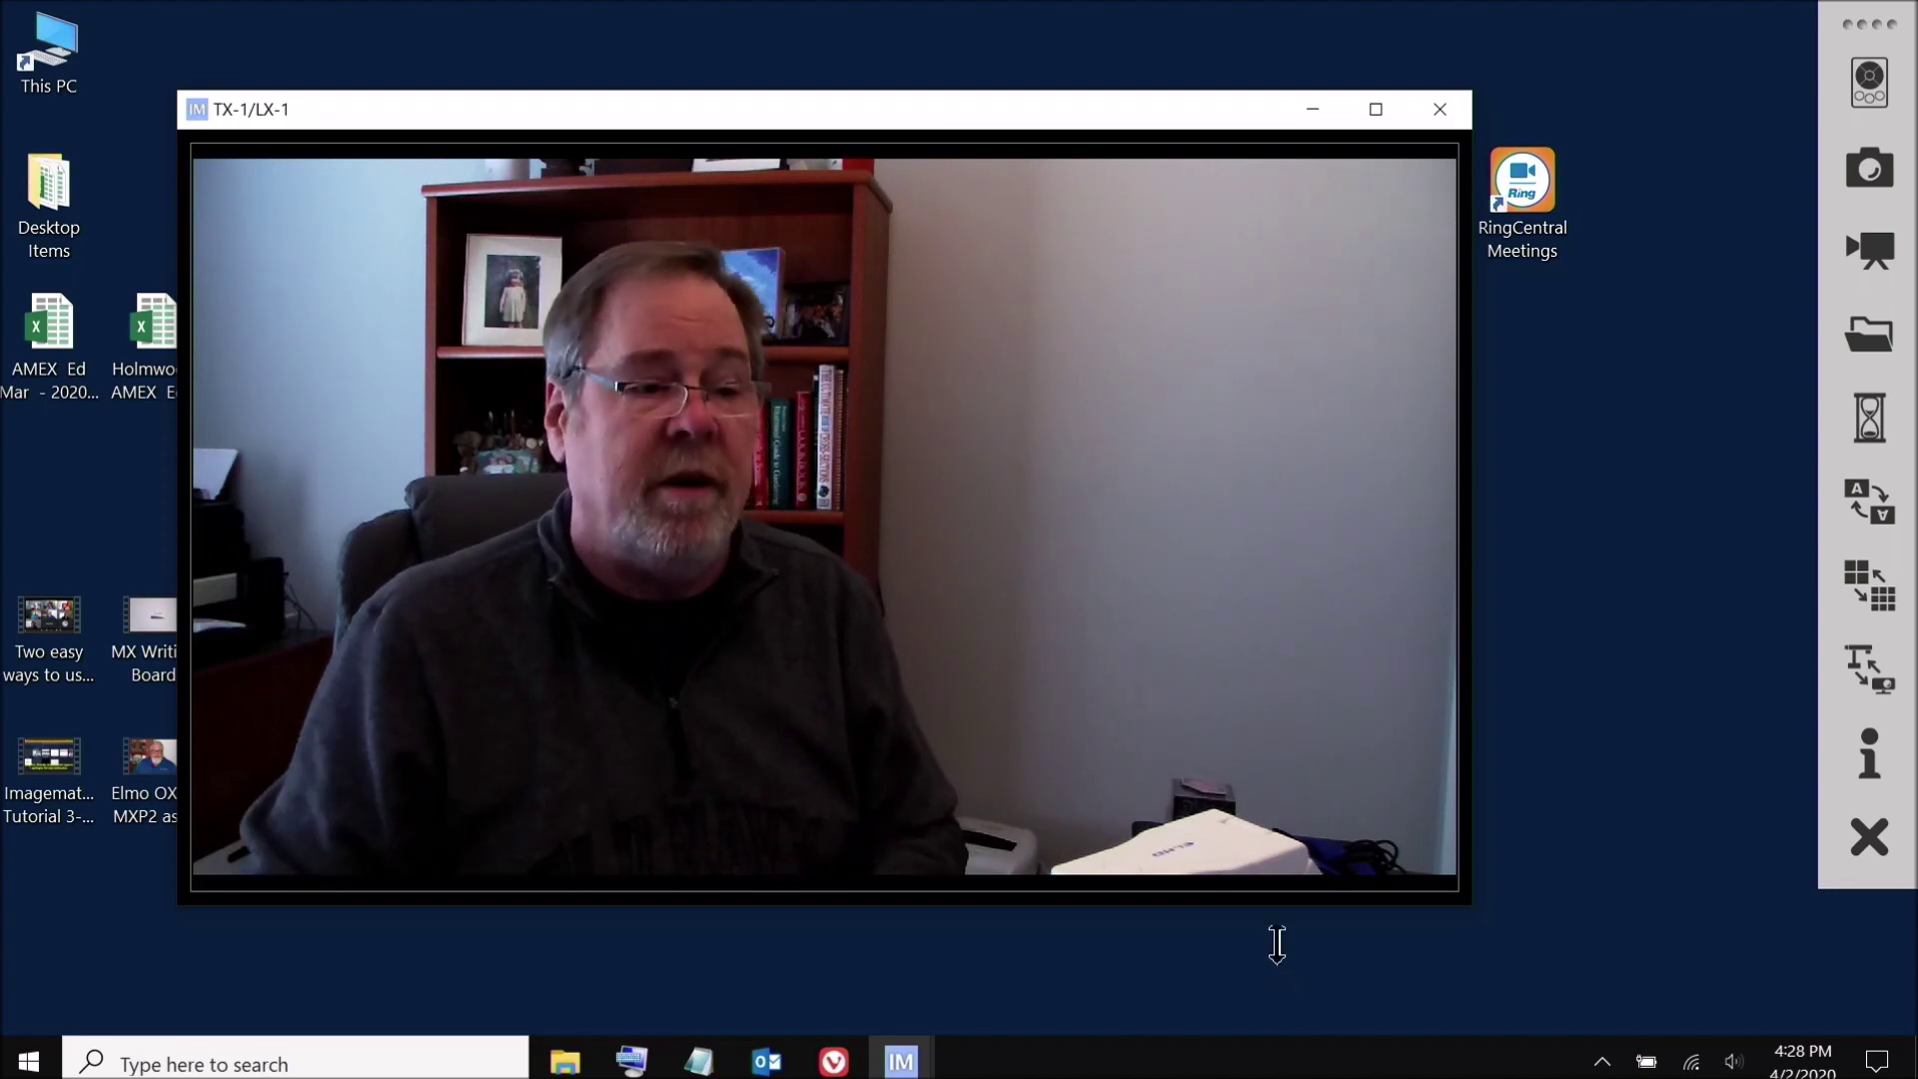
pyautogui.click(834, 1061)
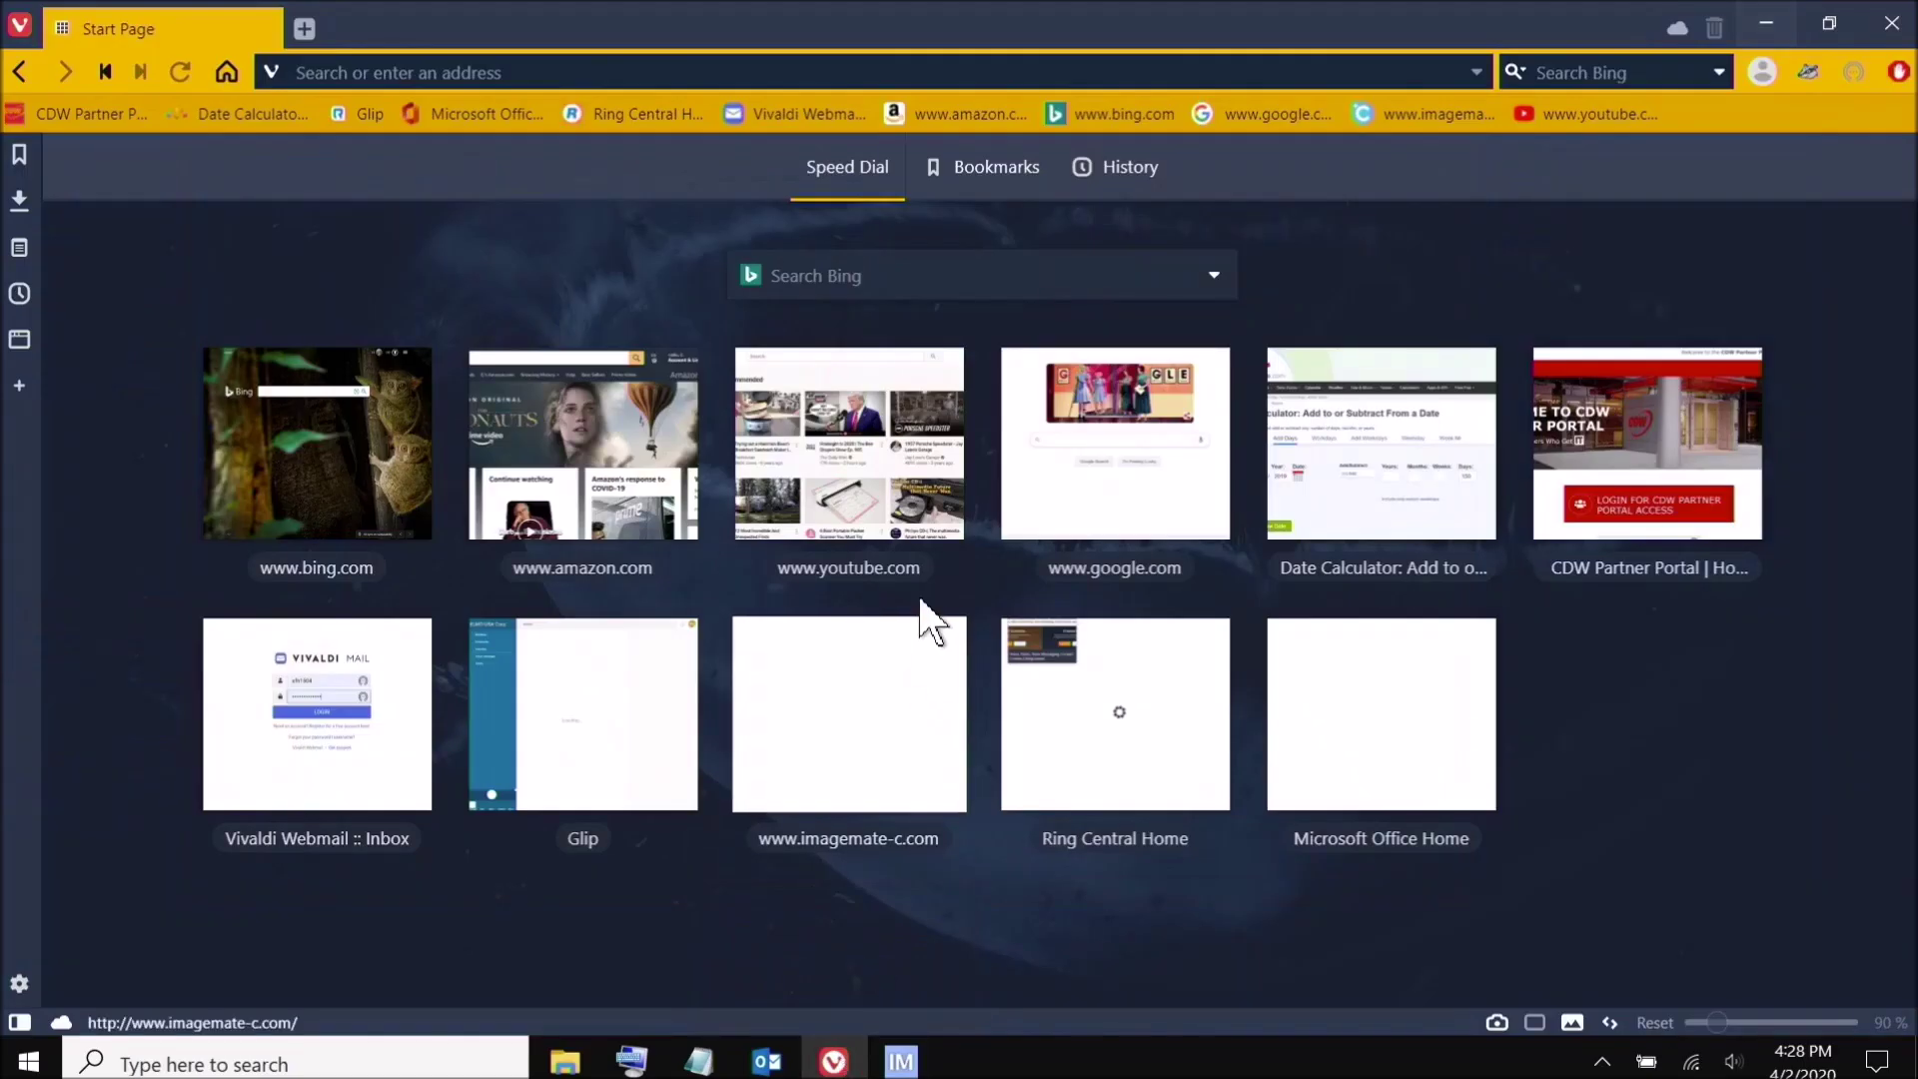
pyautogui.click(591, 71)
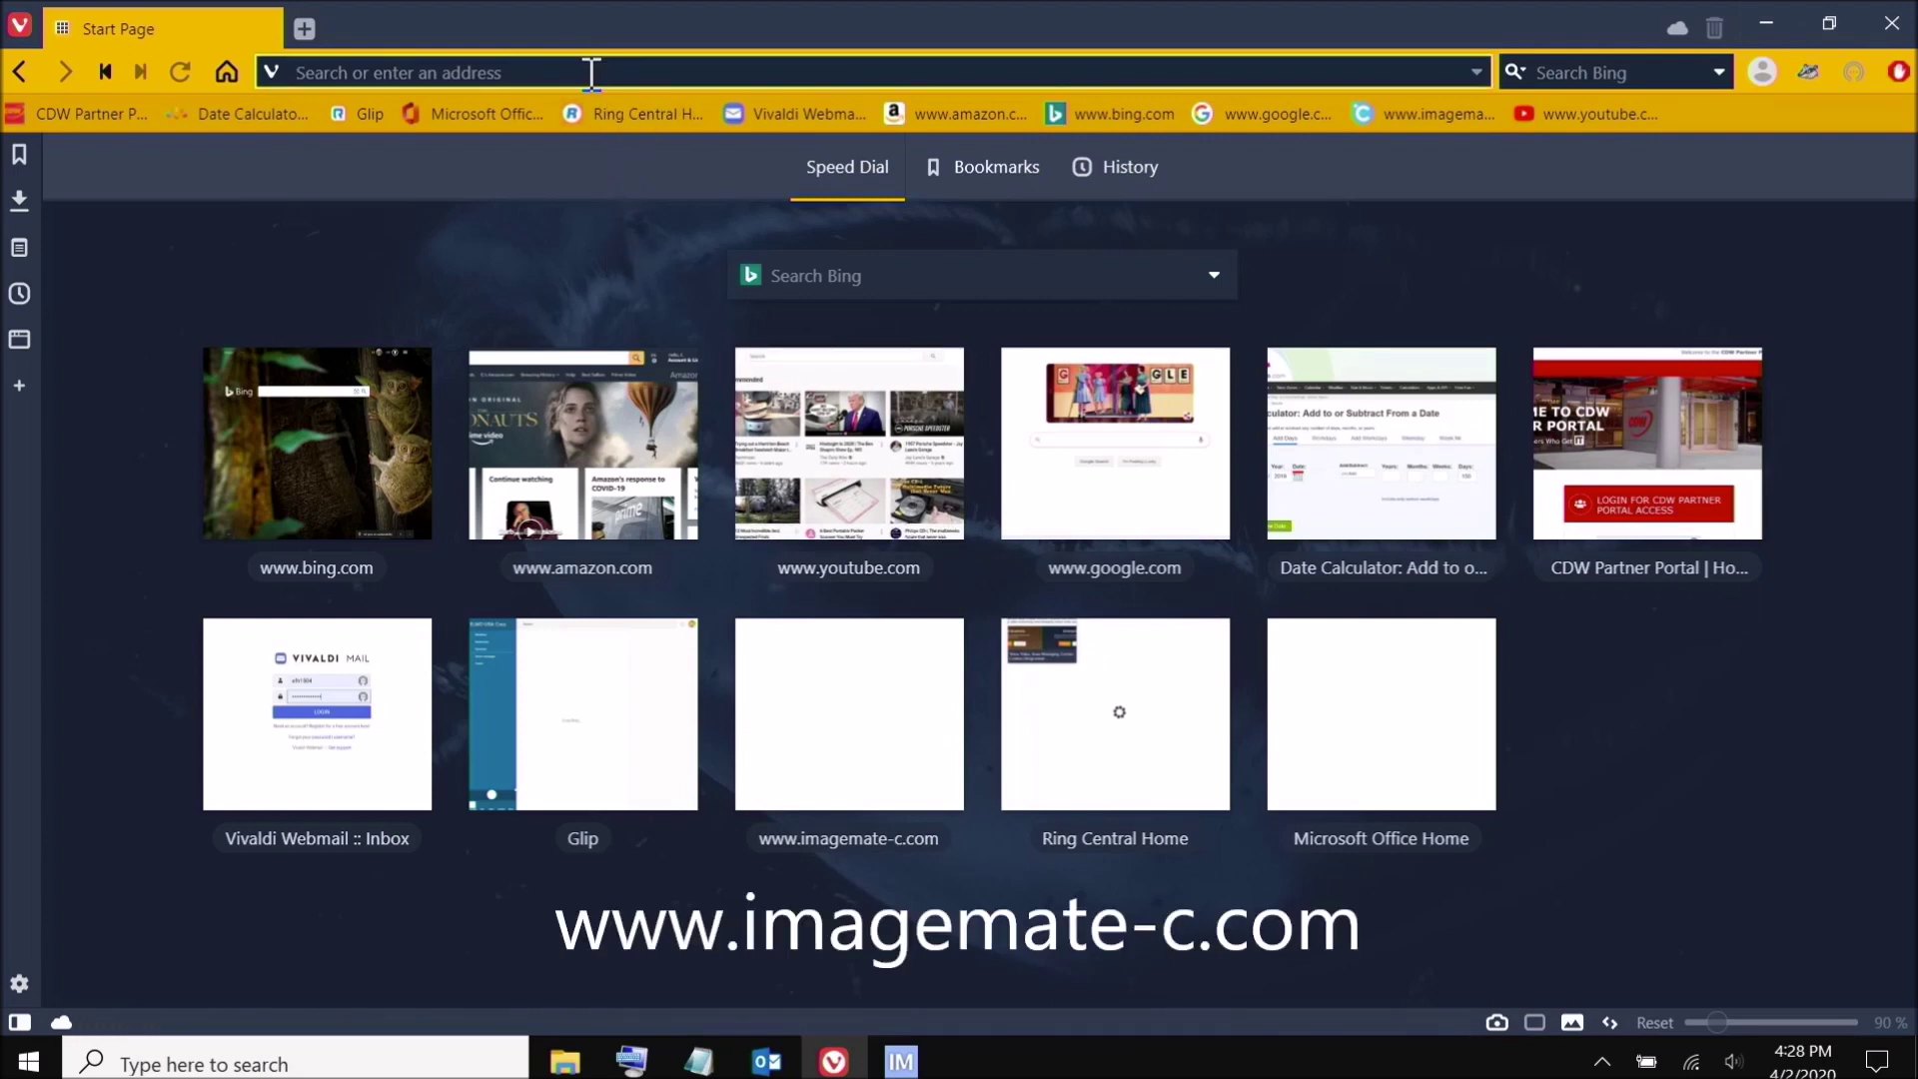
pyautogui.write('www.ima')
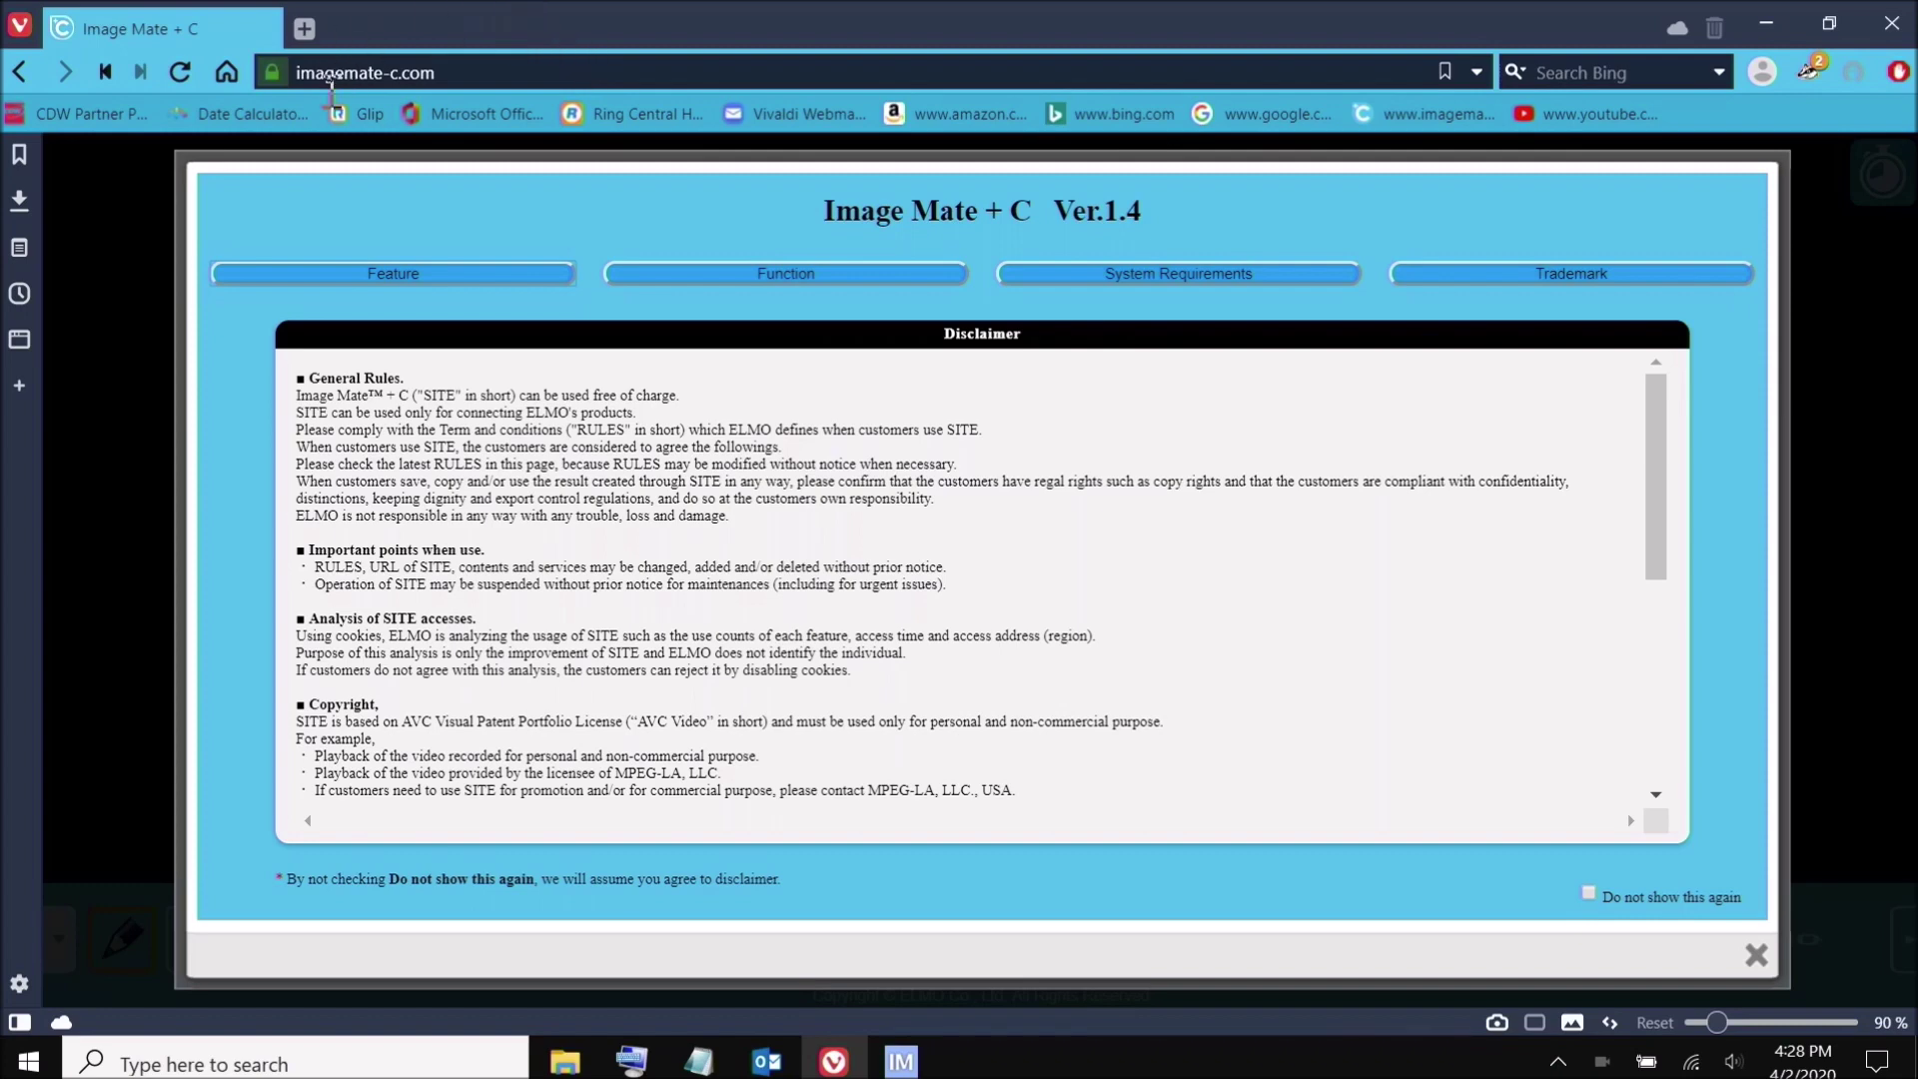
# Page through the intro's Feature overview, White Board and Contents examples, and Function descriptions
pyautogui.click(383, 275)
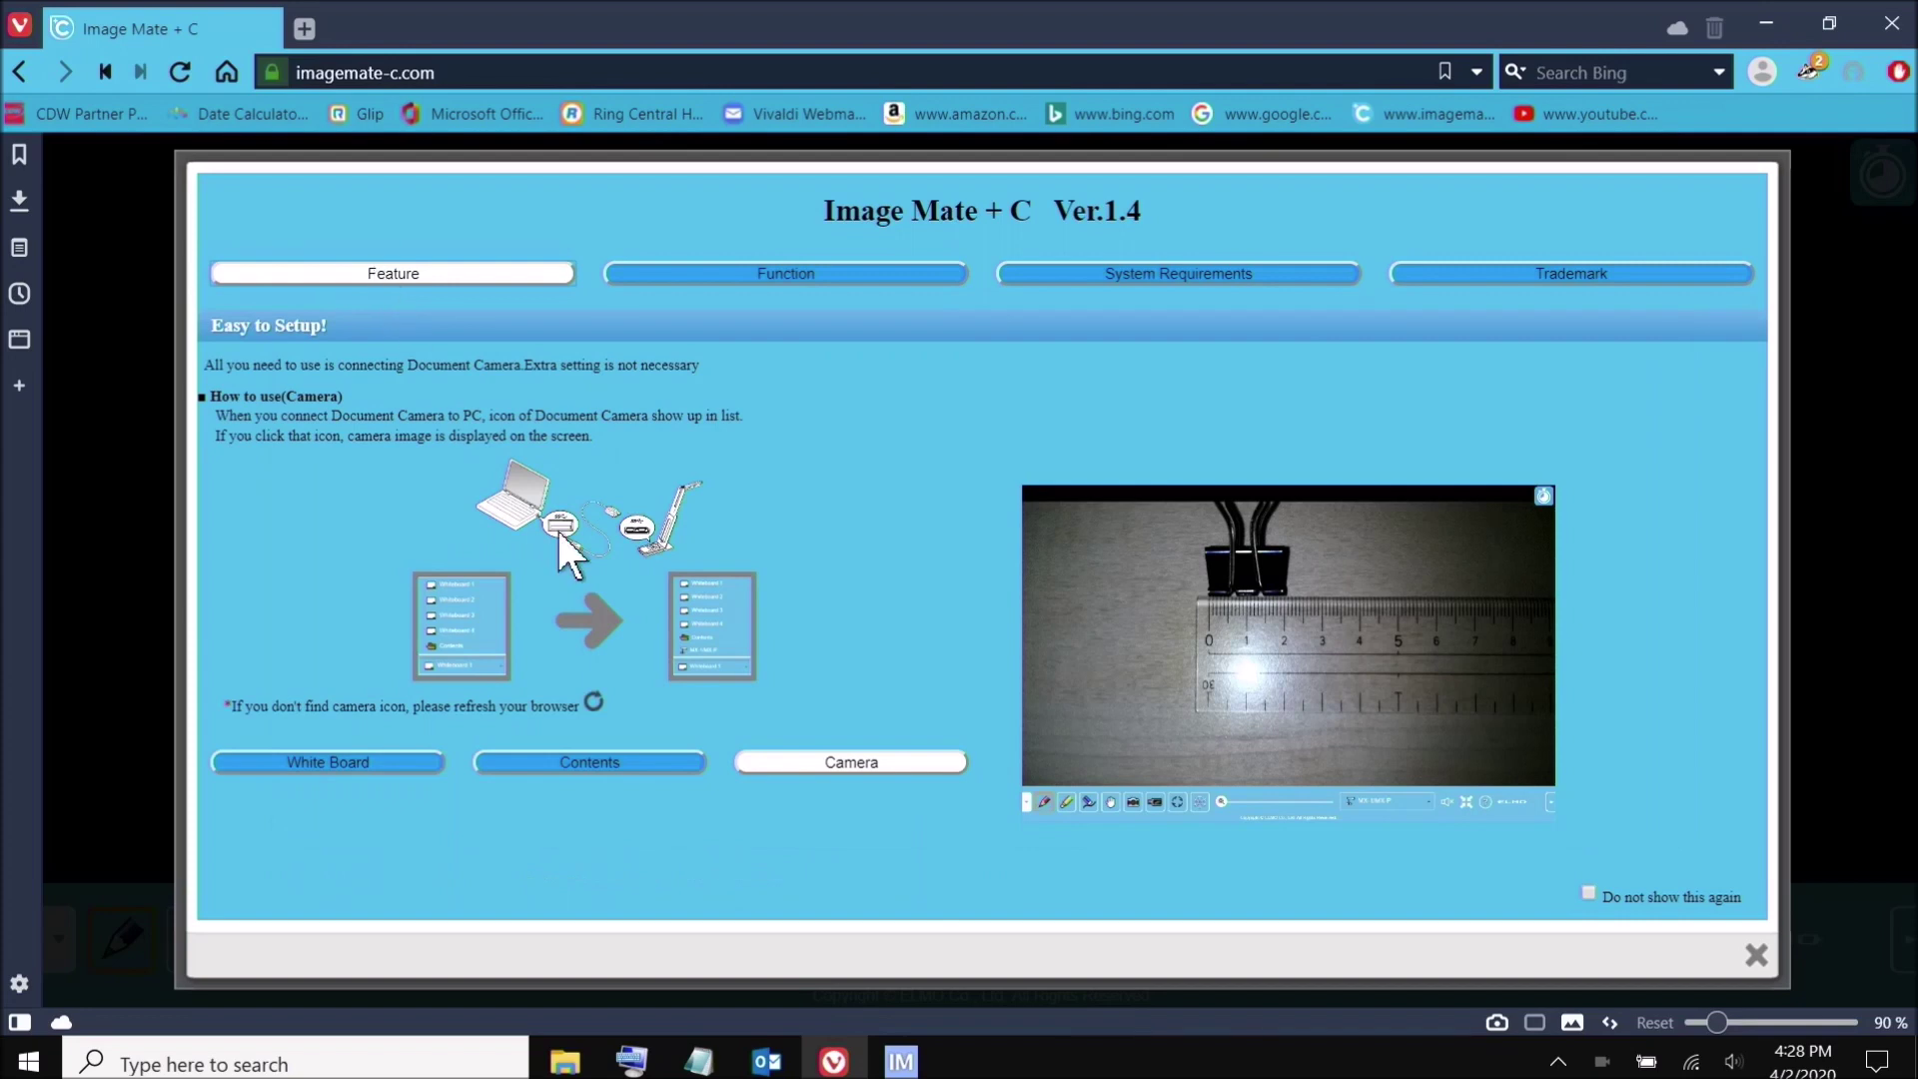
pyautogui.click(378, 763)
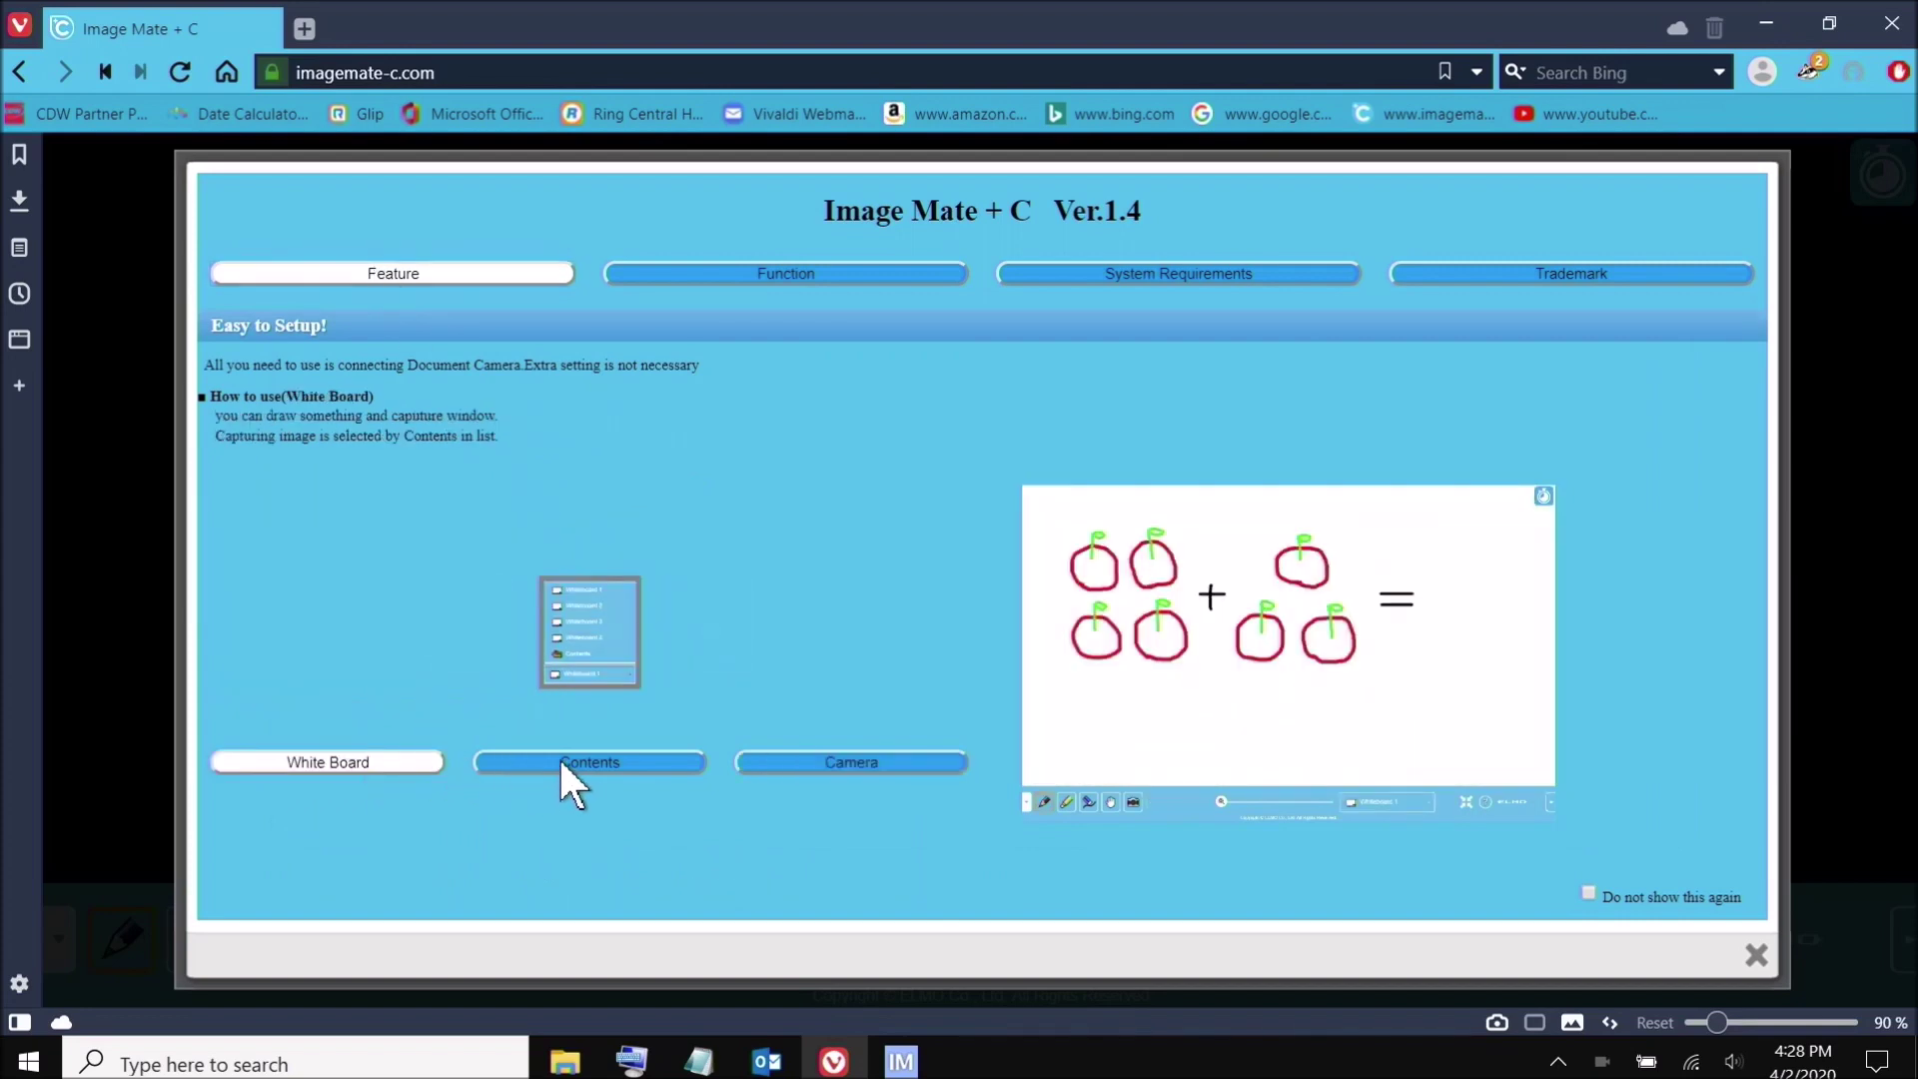
pyautogui.click(565, 763)
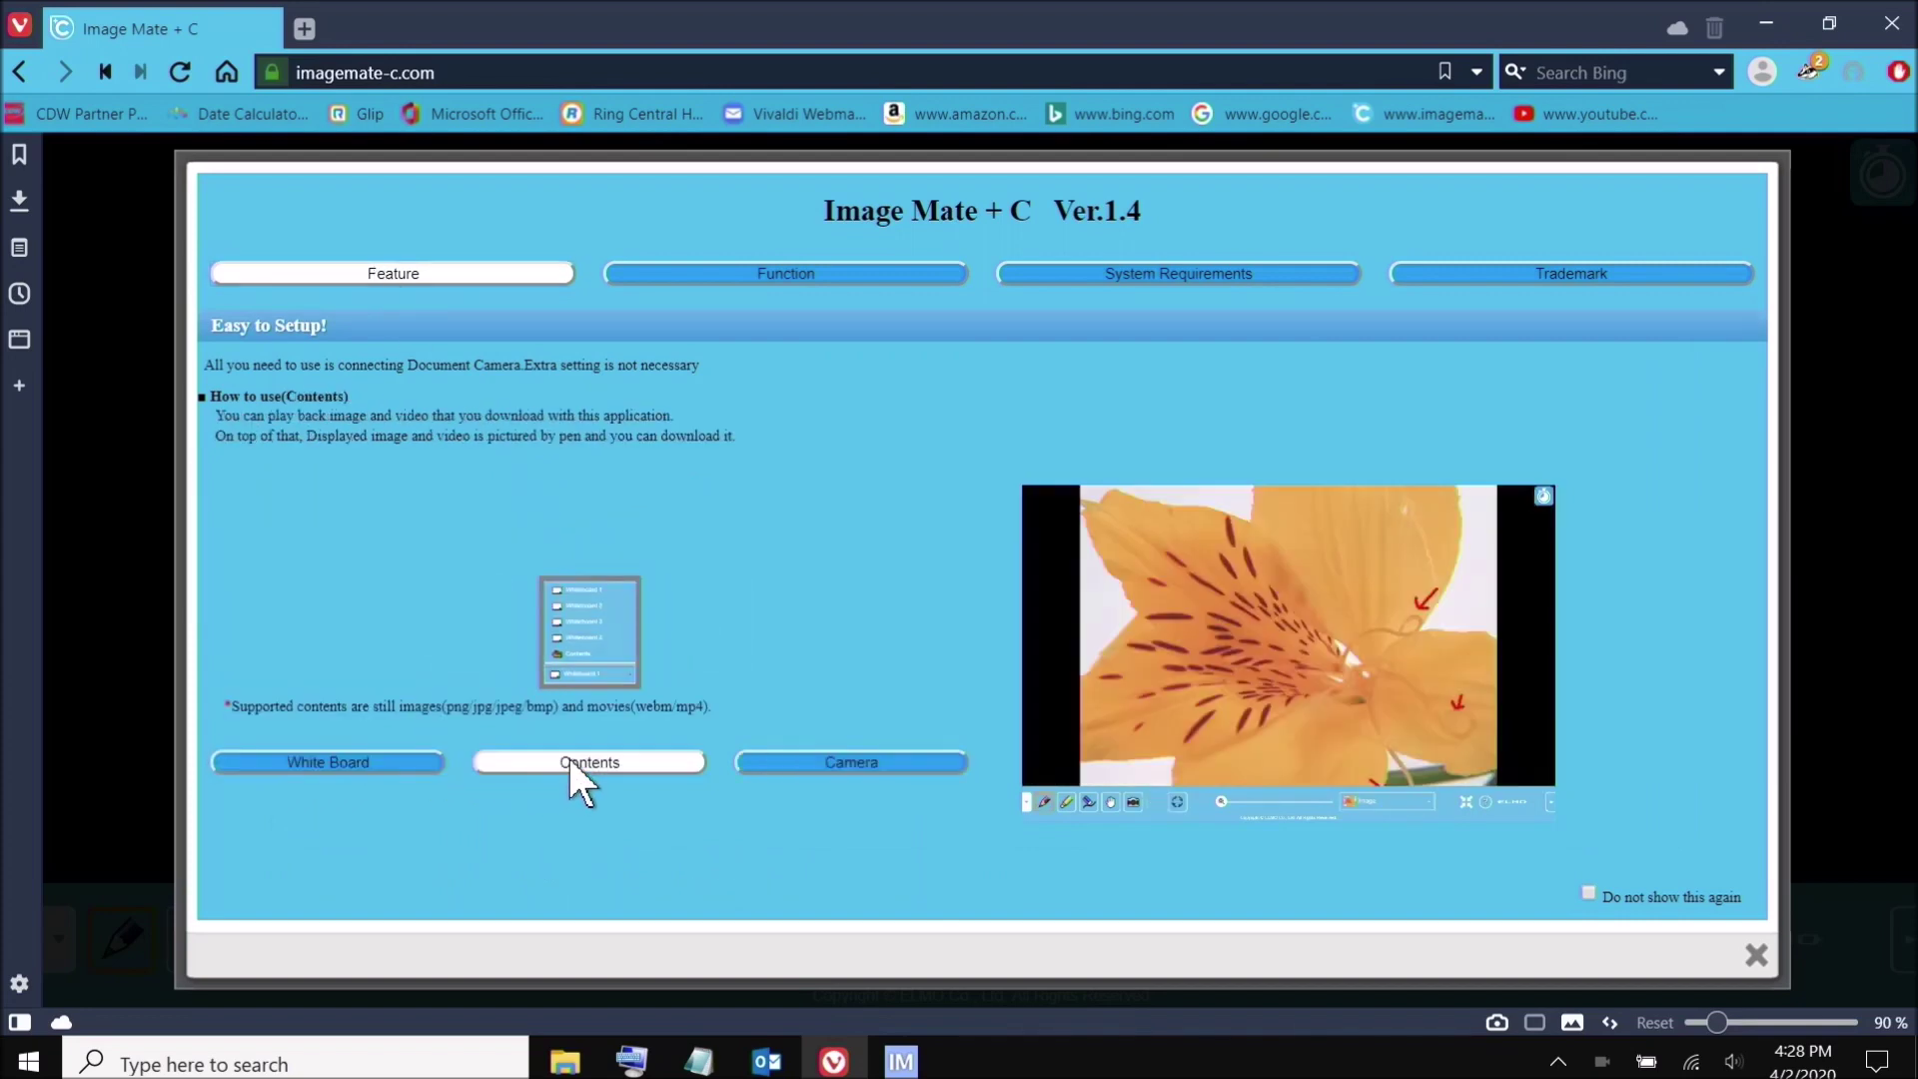
pyautogui.click(723, 280)
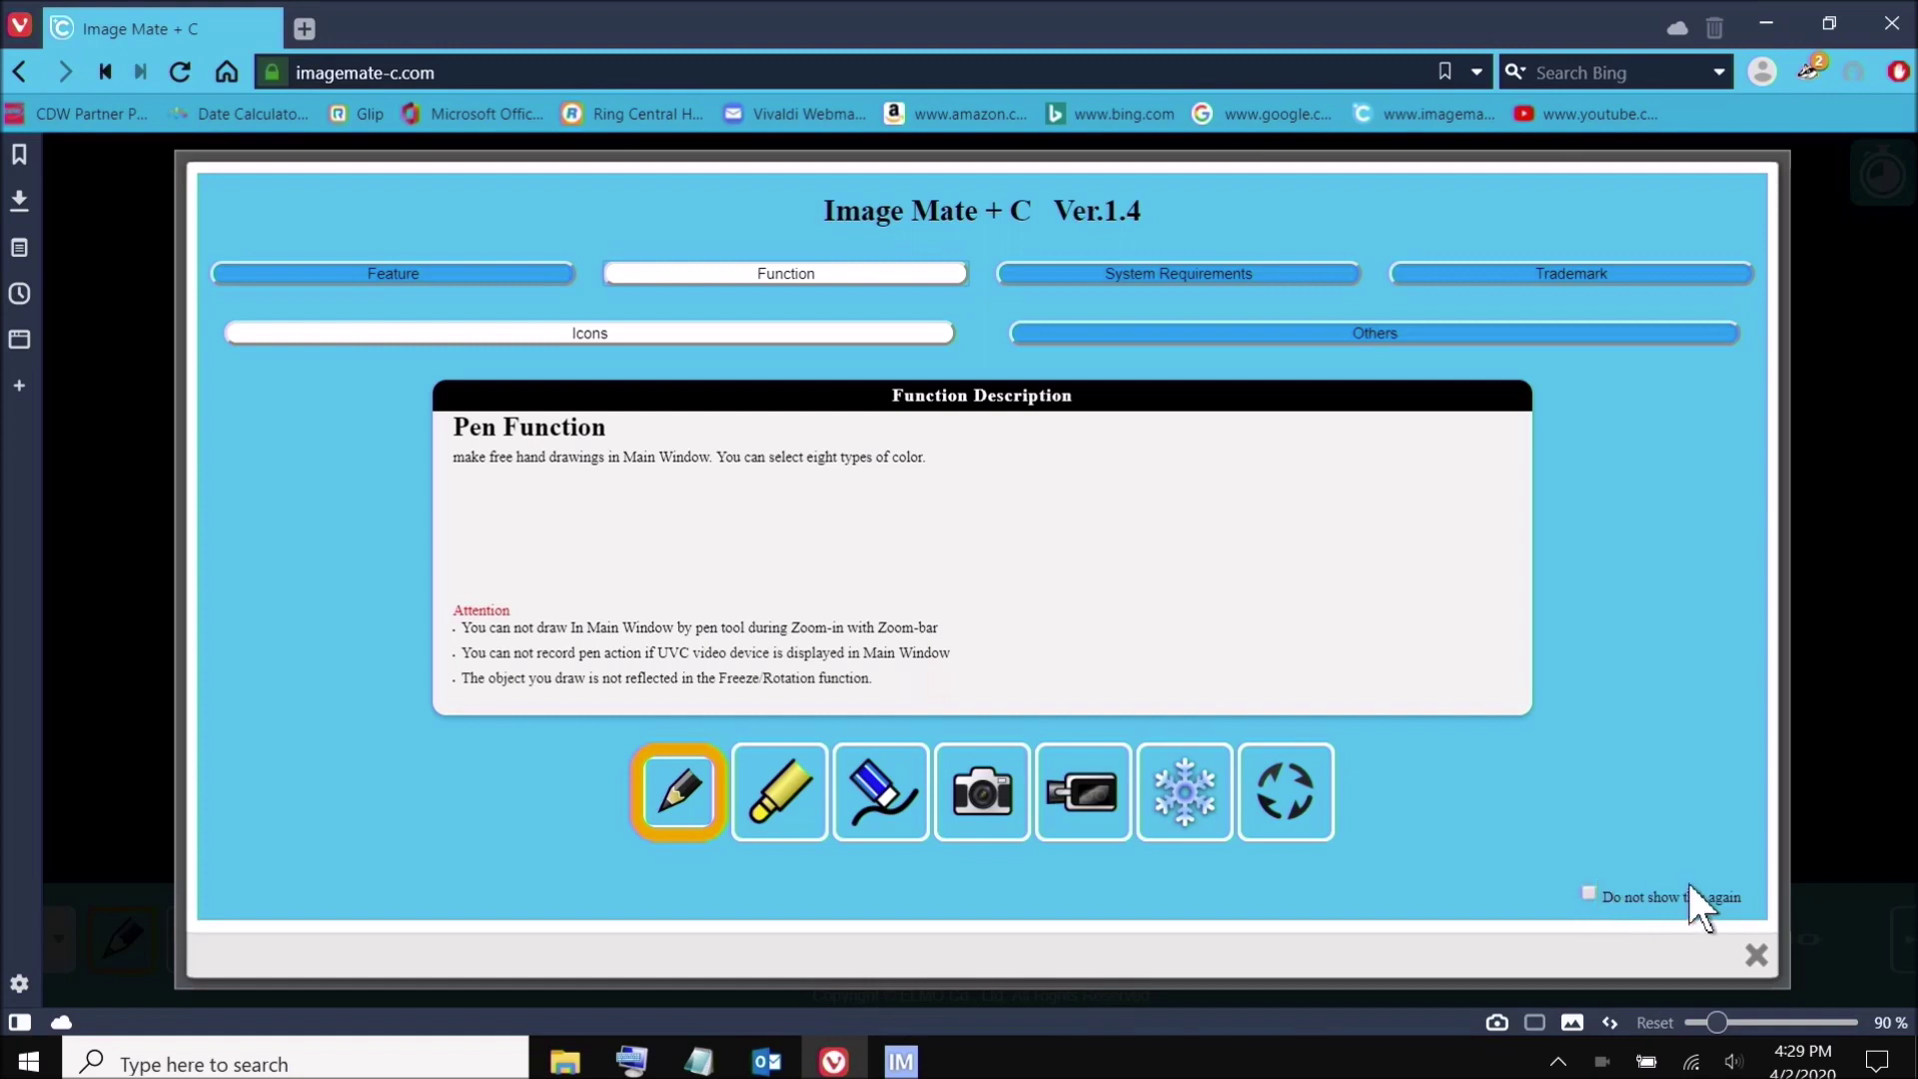
# Close the intro and switch the live view source to ELMO camera
pyautogui.click(1757, 956)
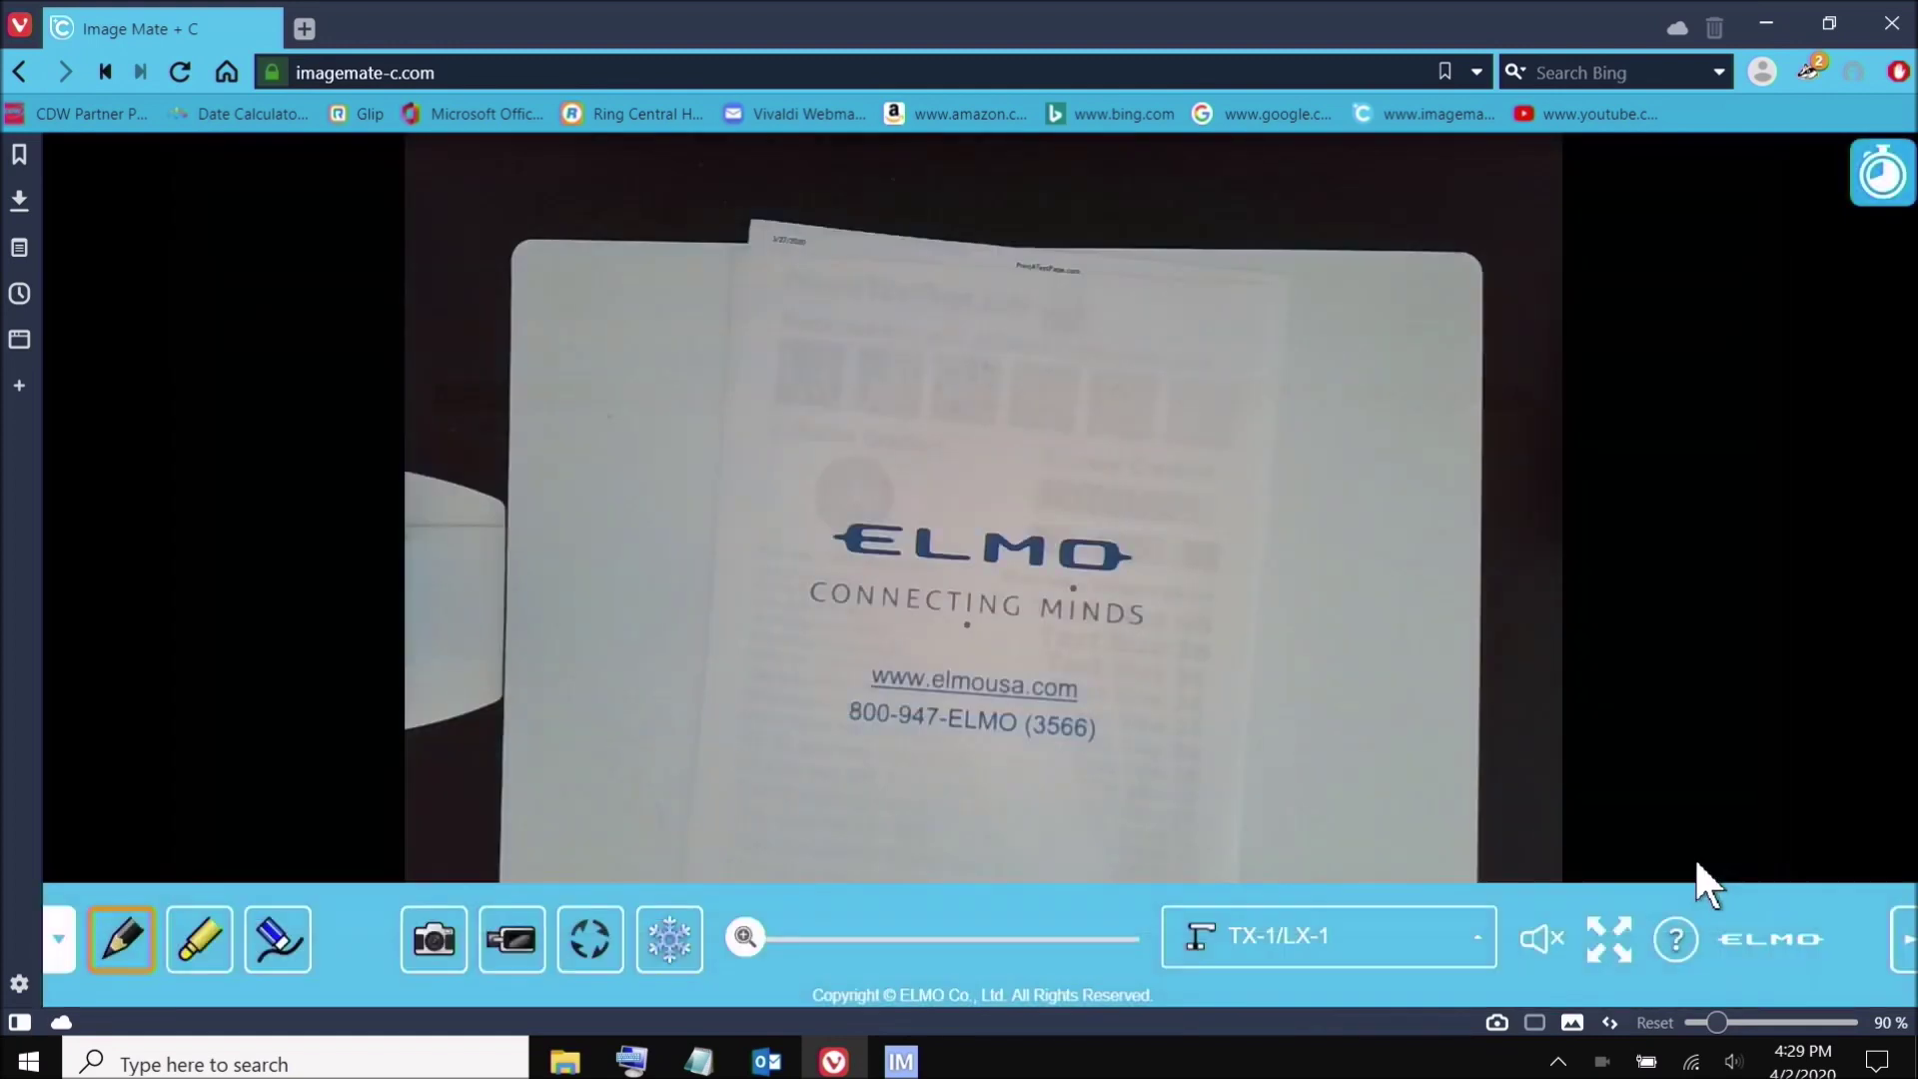
pyautogui.click(1495, 957)
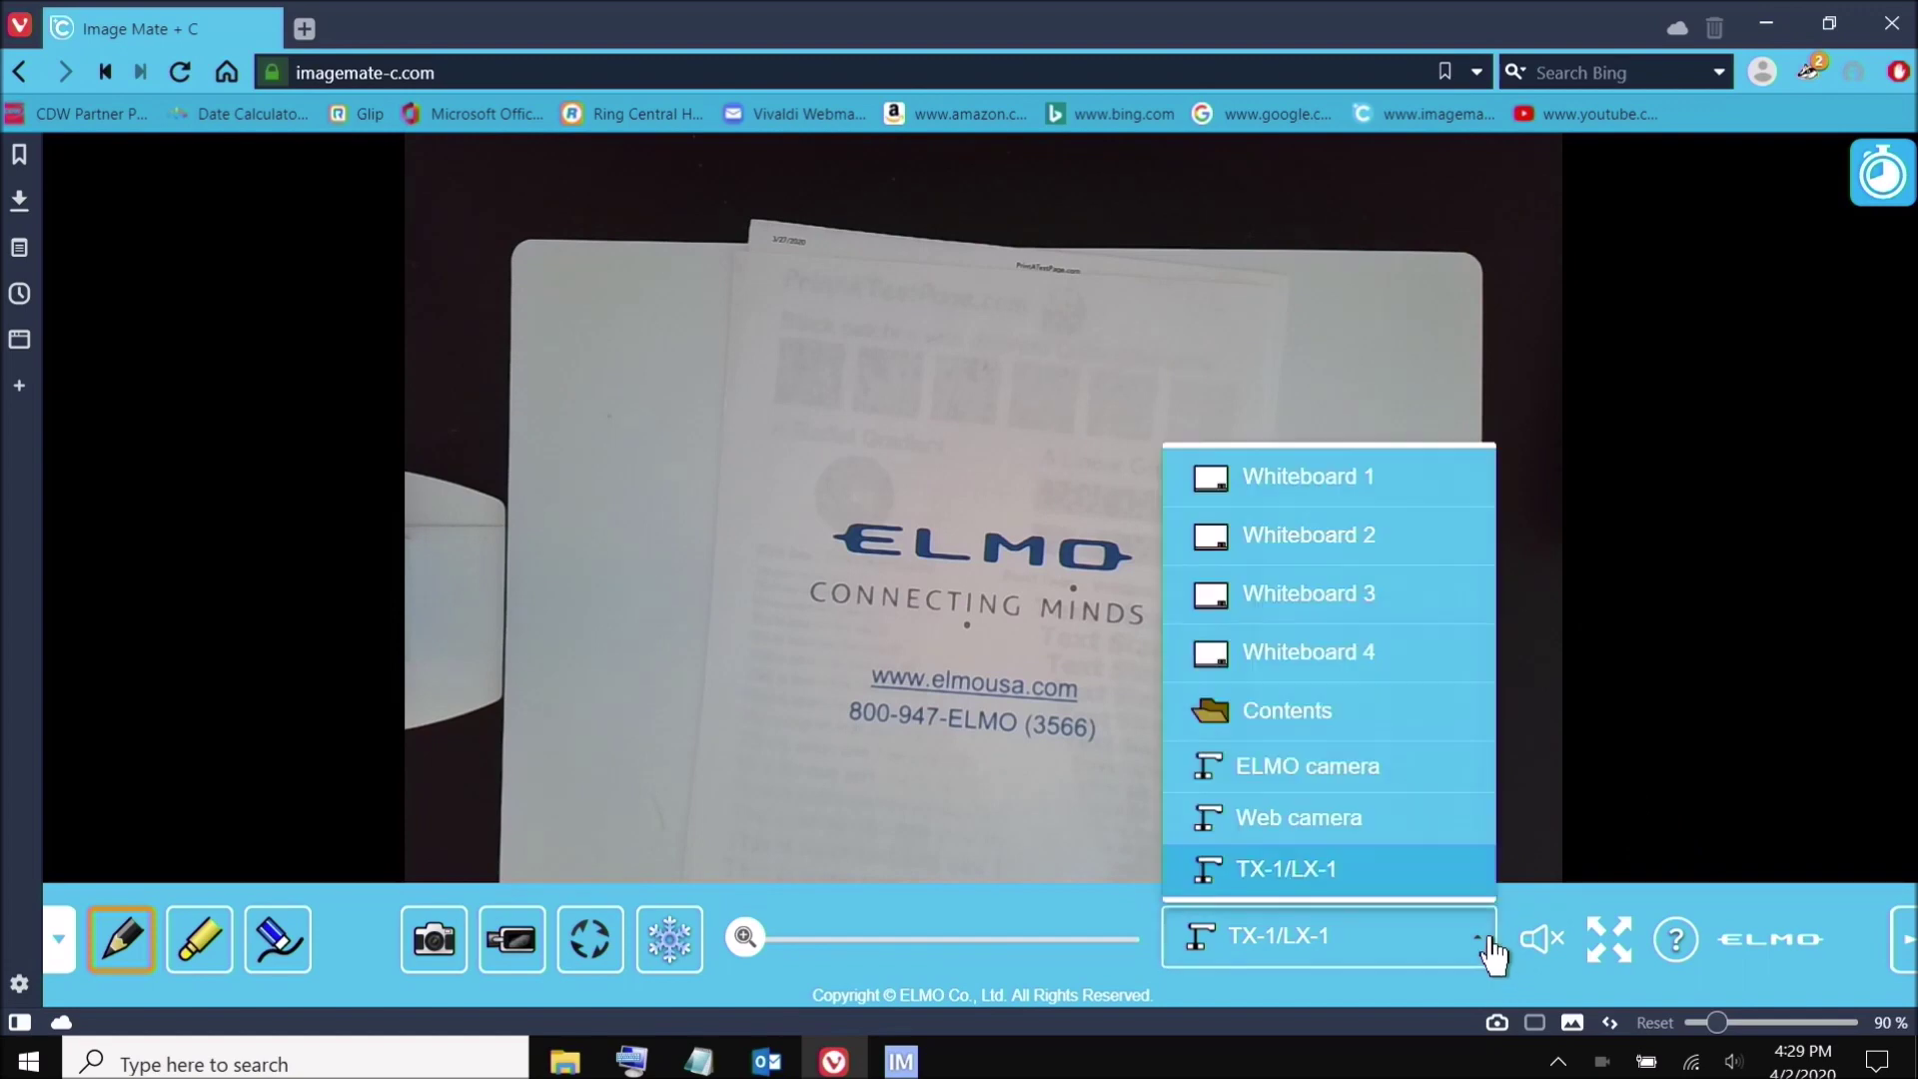
pyautogui.click(1327, 779)
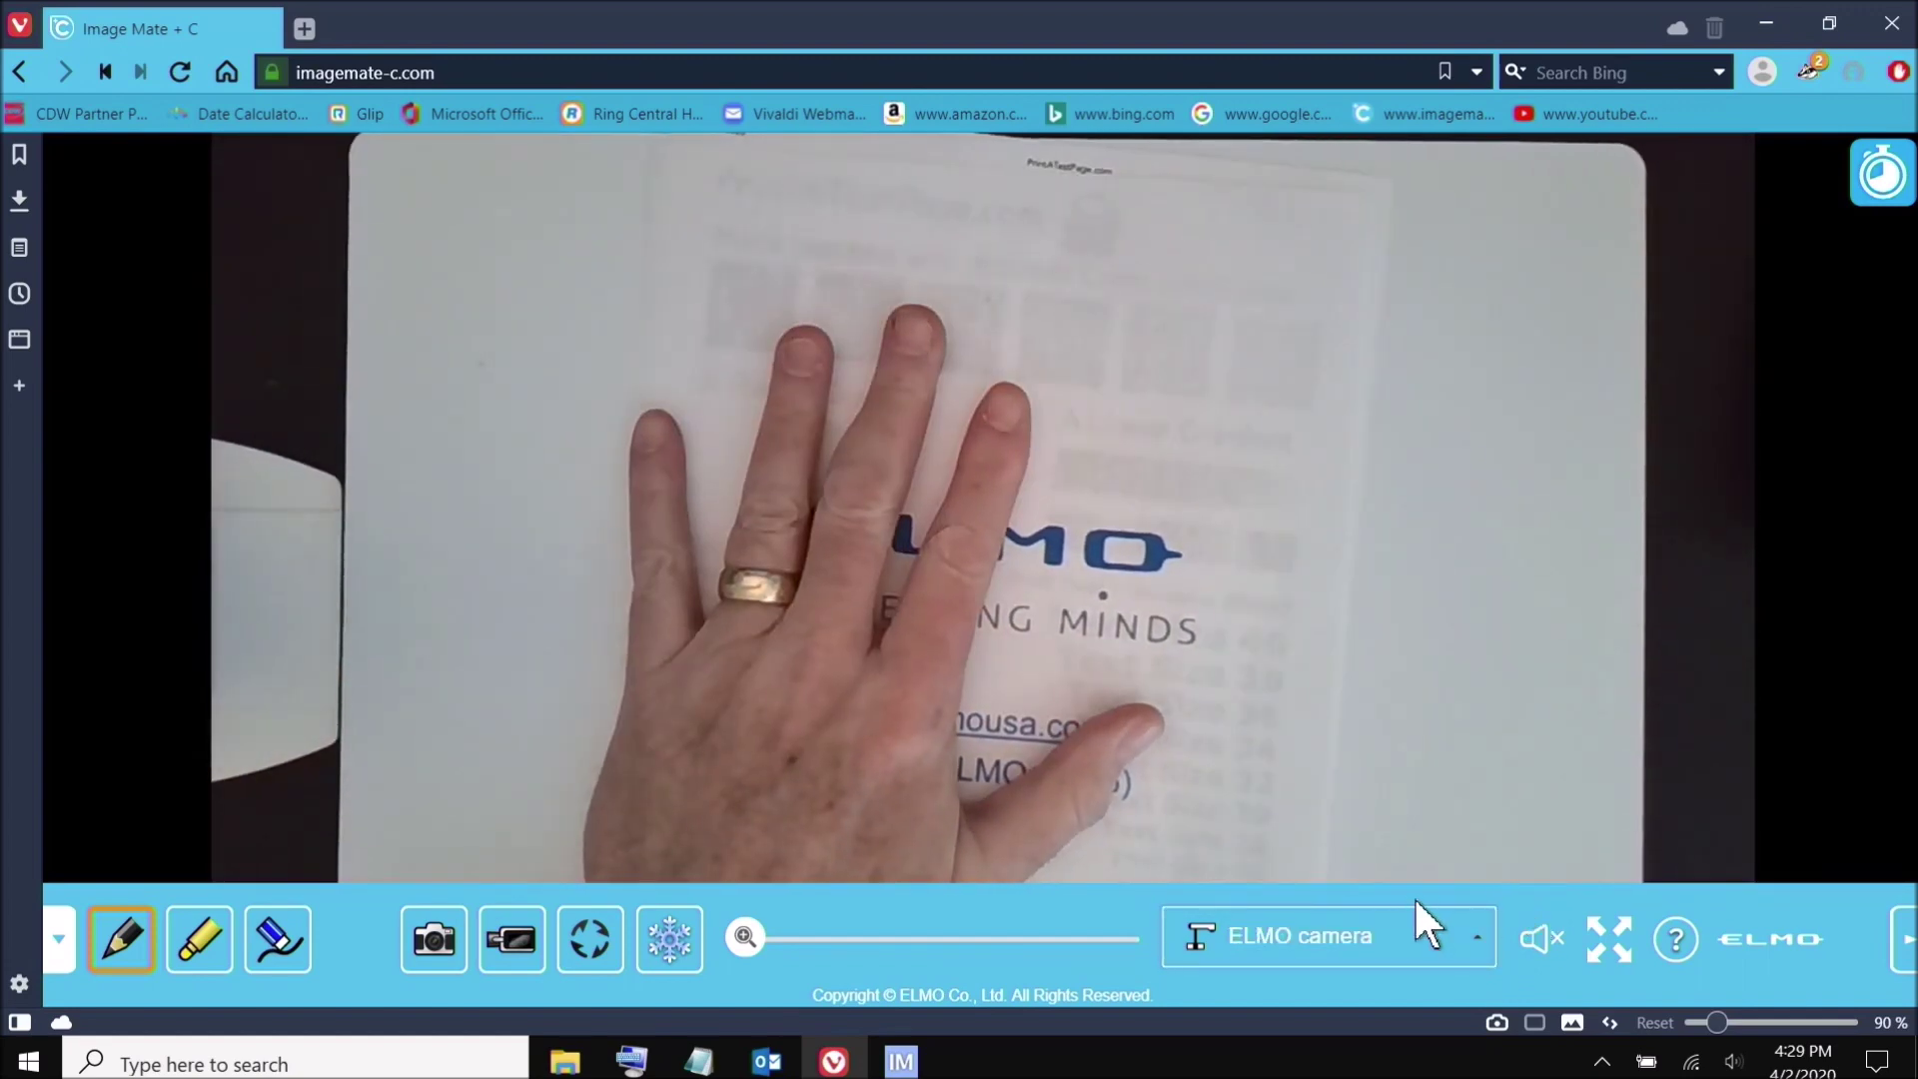
# Bring the TX-1/LX-1 camera window forward, then open the help manual
pyautogui.moveTo(899, 1059)
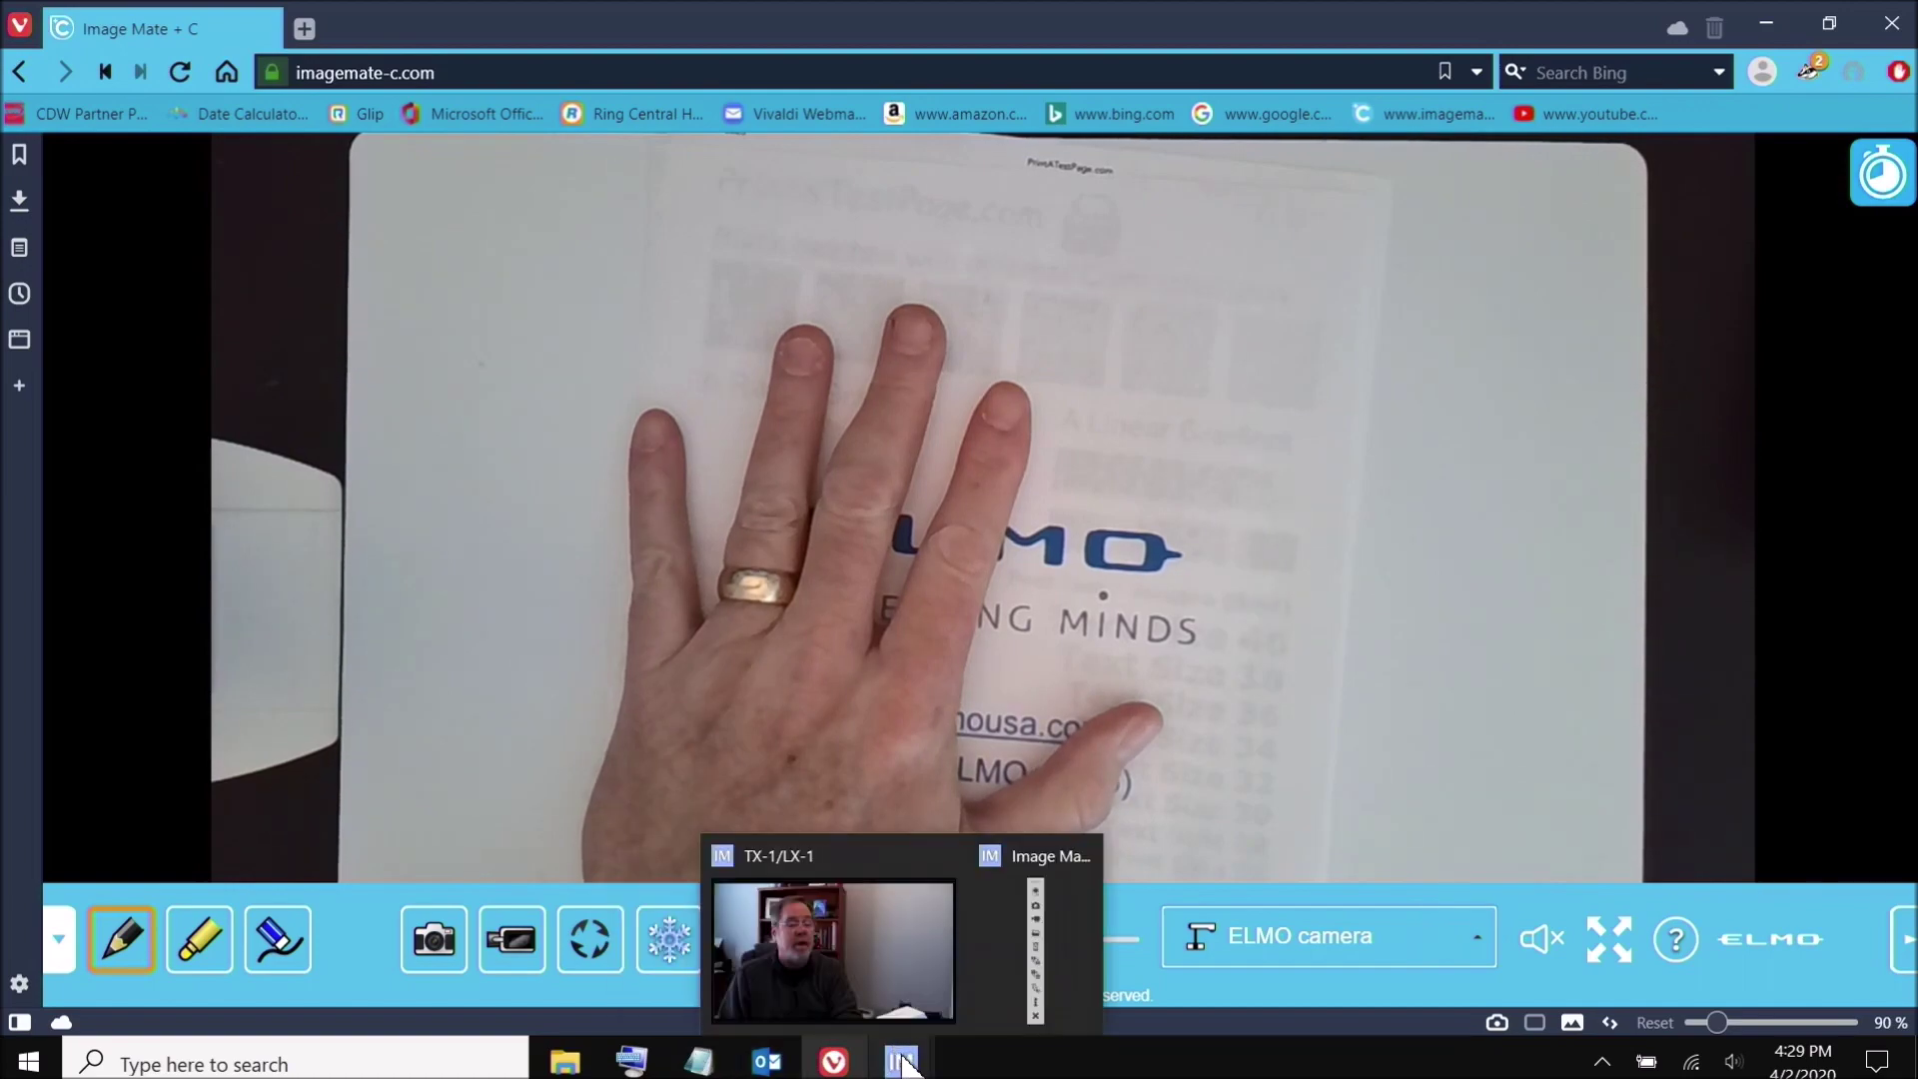
pyautogui.click(862, 967)
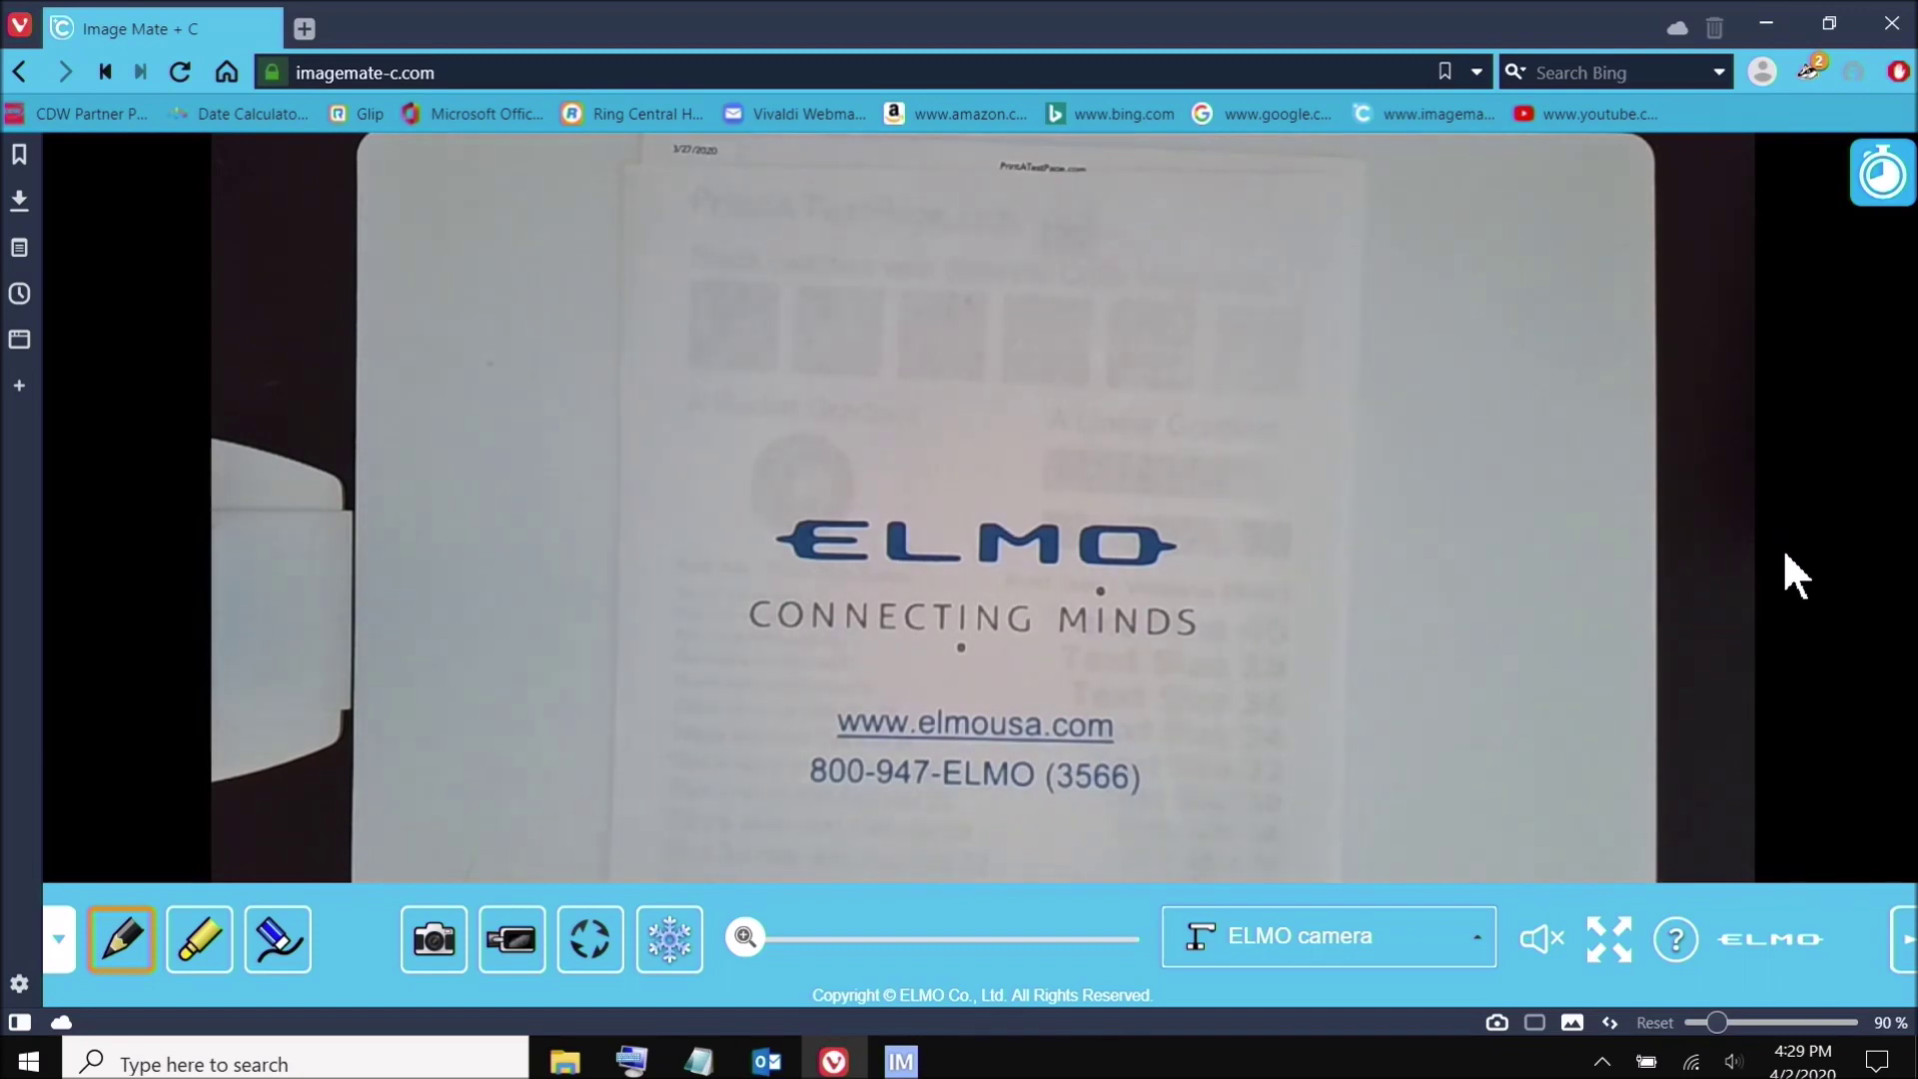
pyautogui.click(1683, 954)
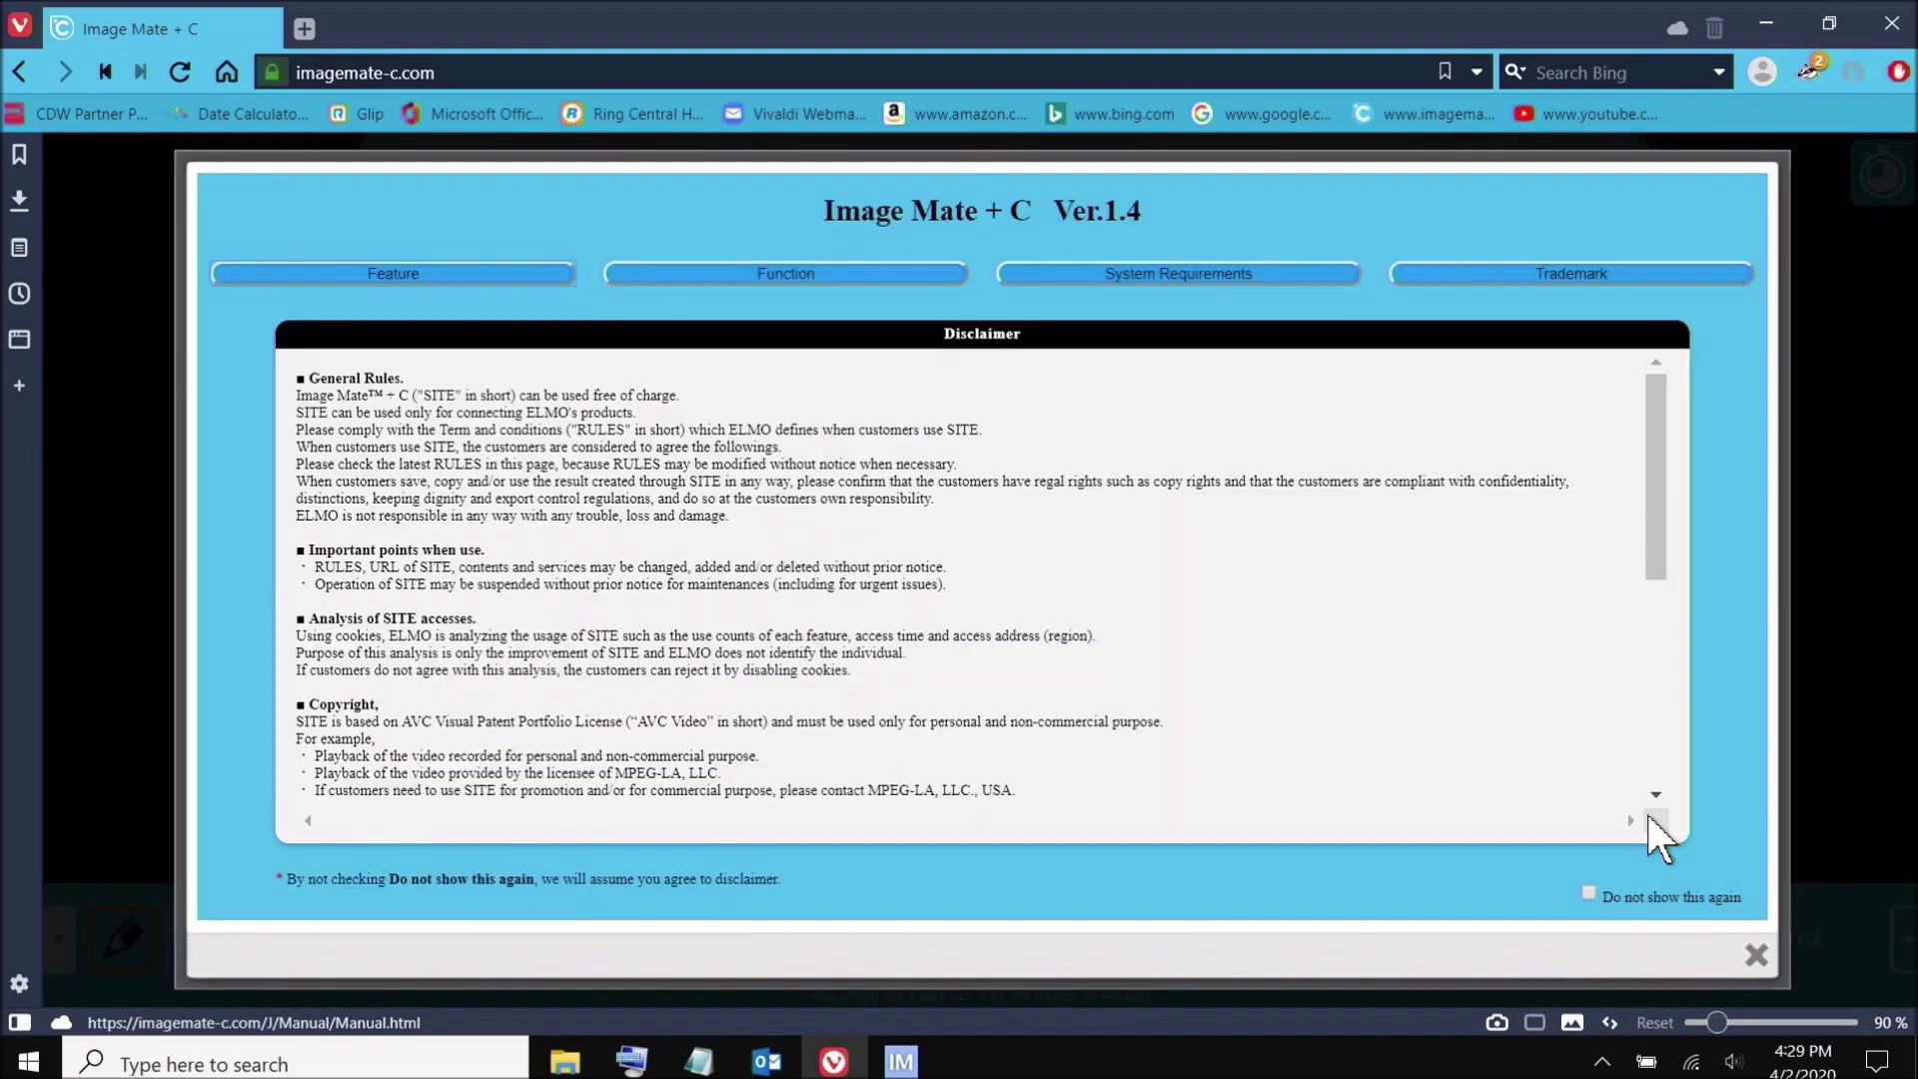
# Close the help manual to return to the live ELMO camera view
pyautogui.click(1754, 957)
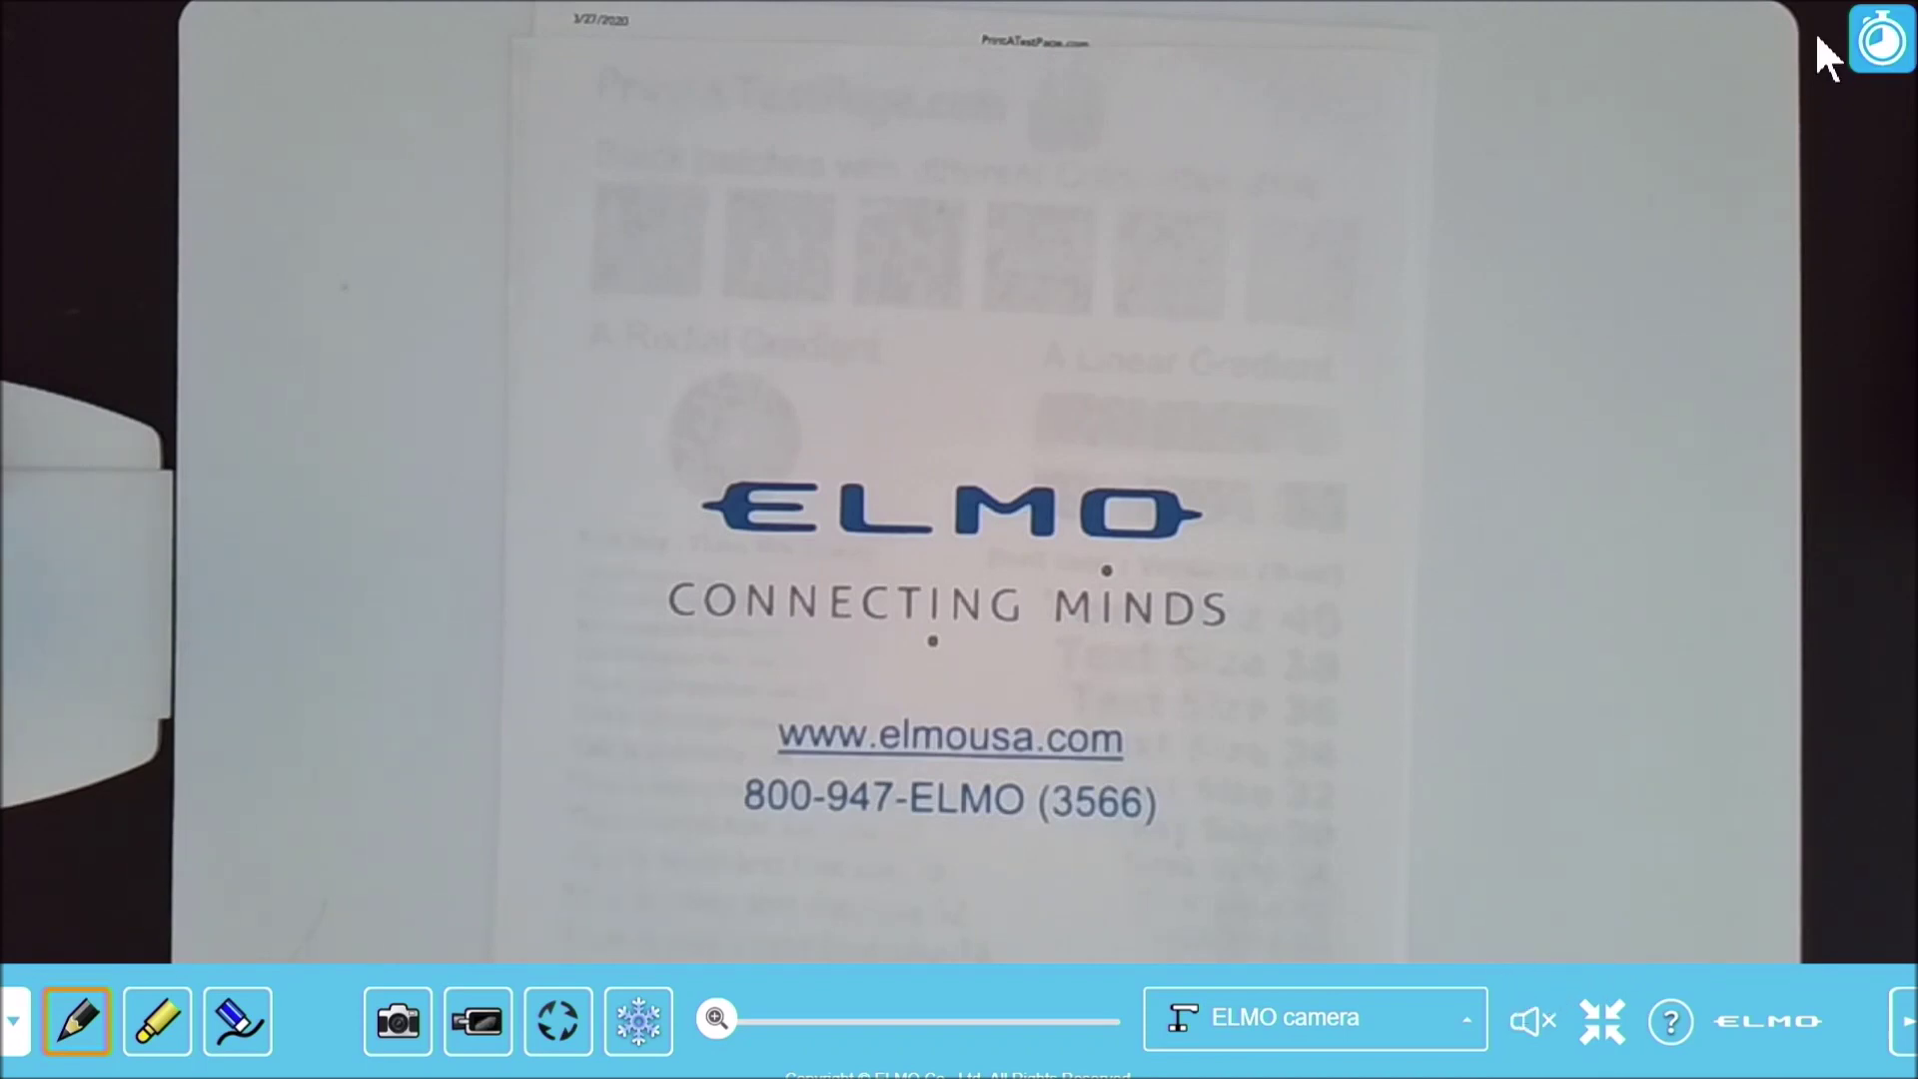
pyautogui.click(1886, 55)
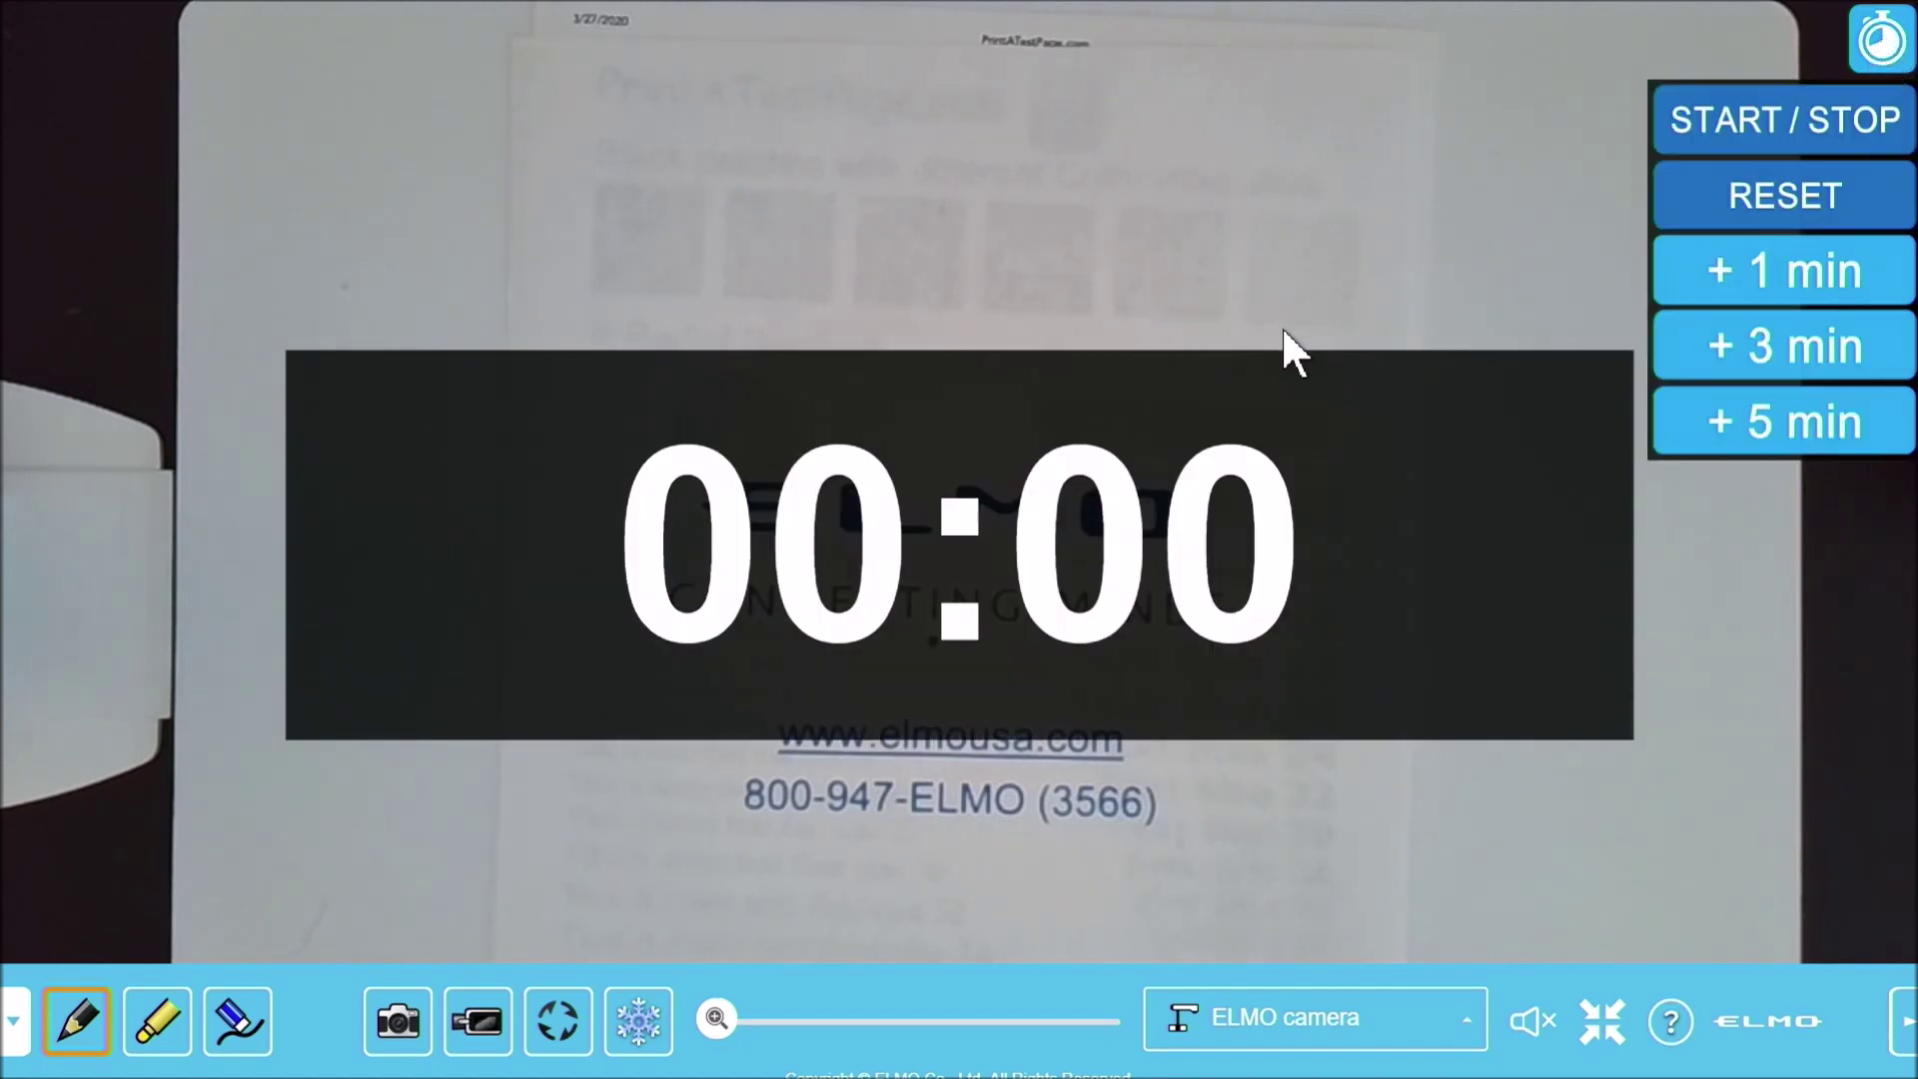
pyautogui.click(1720, 281)
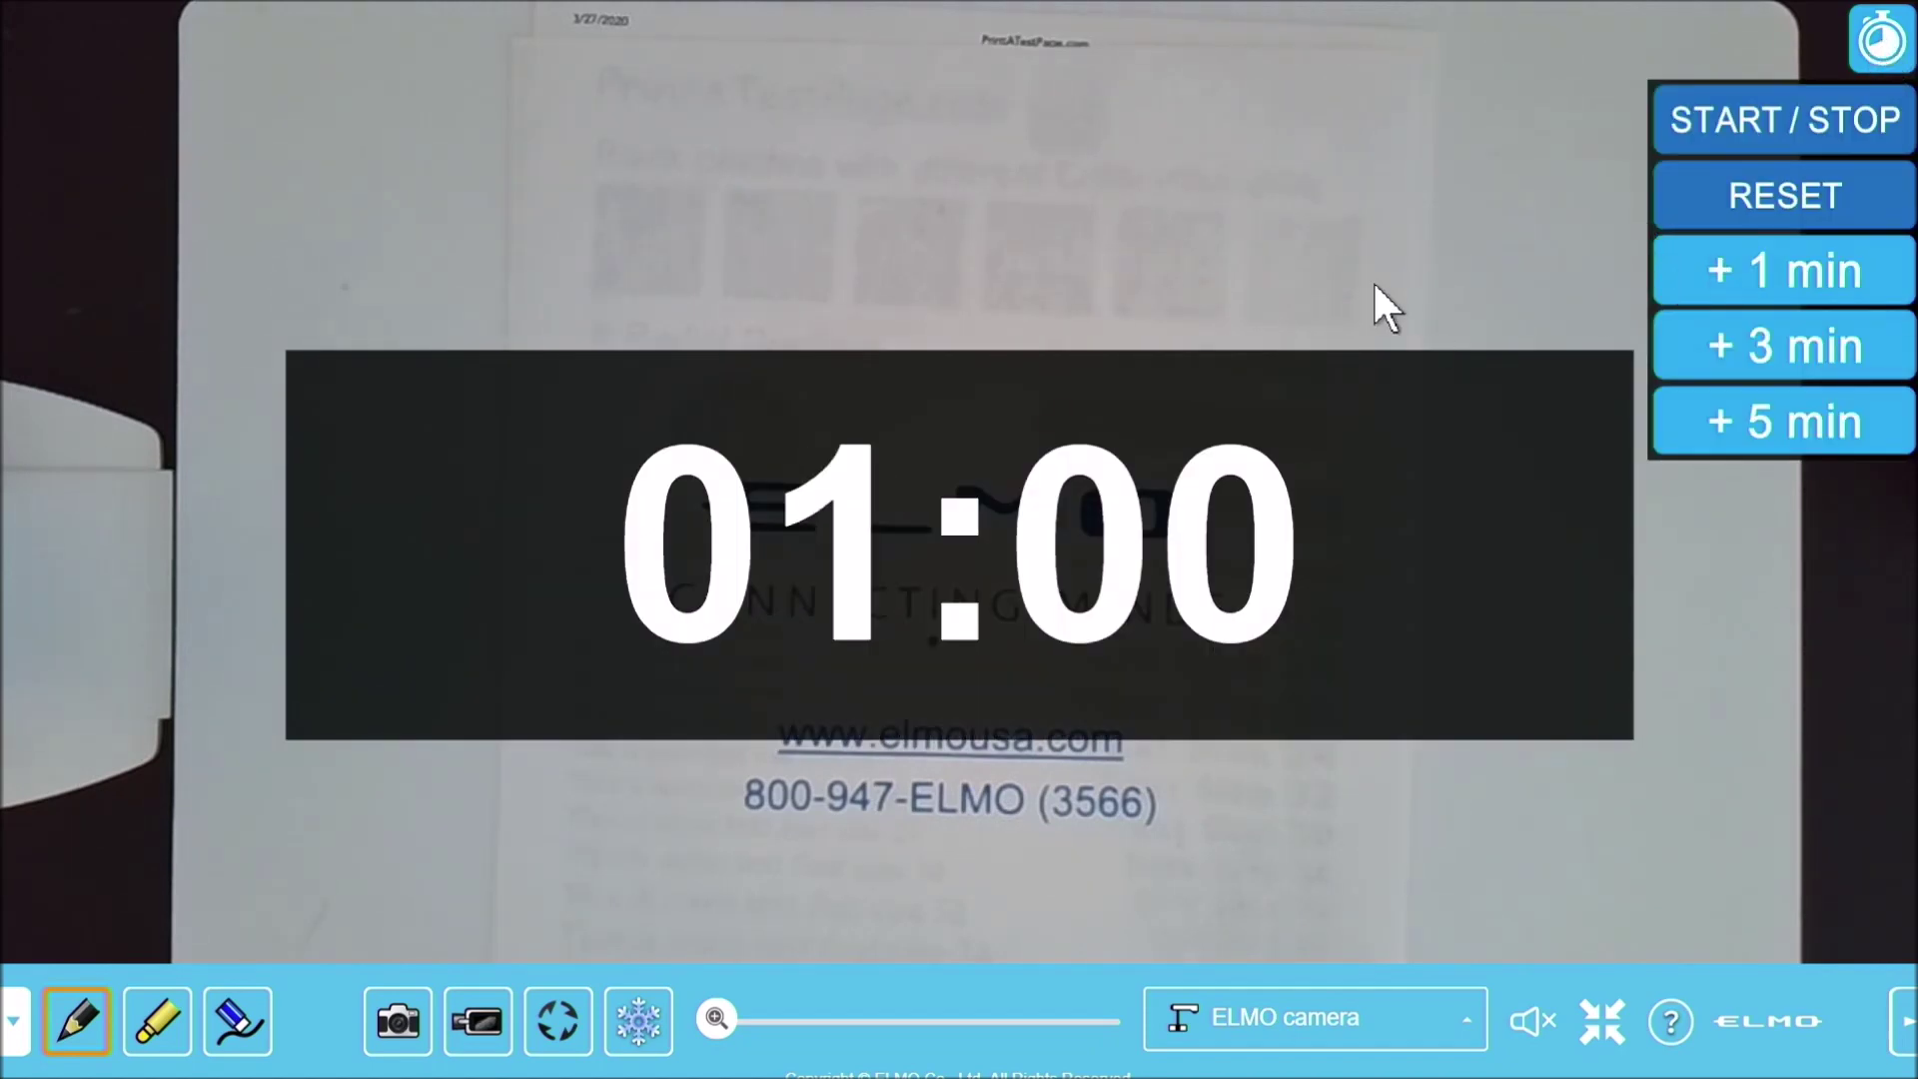
pyautogui.click(1790, 116)
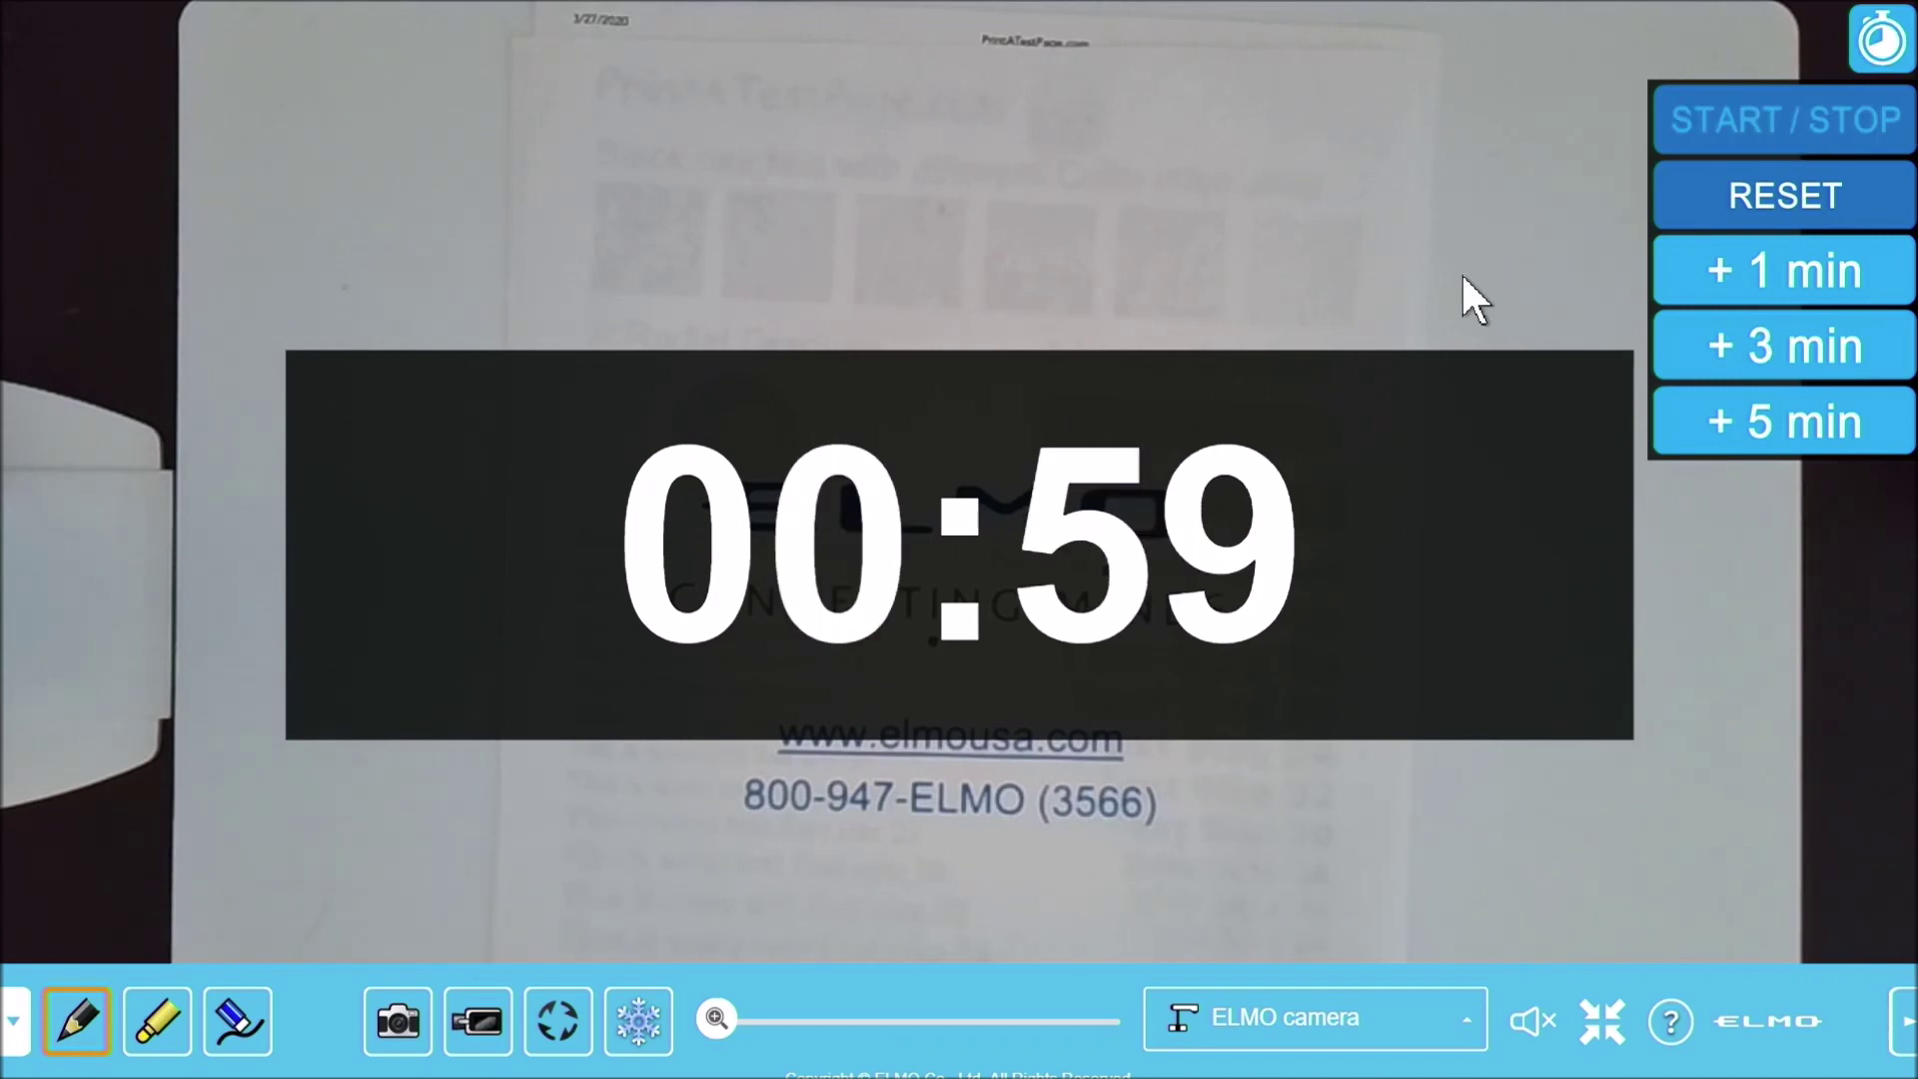
pyautogui.click(1743, 131)
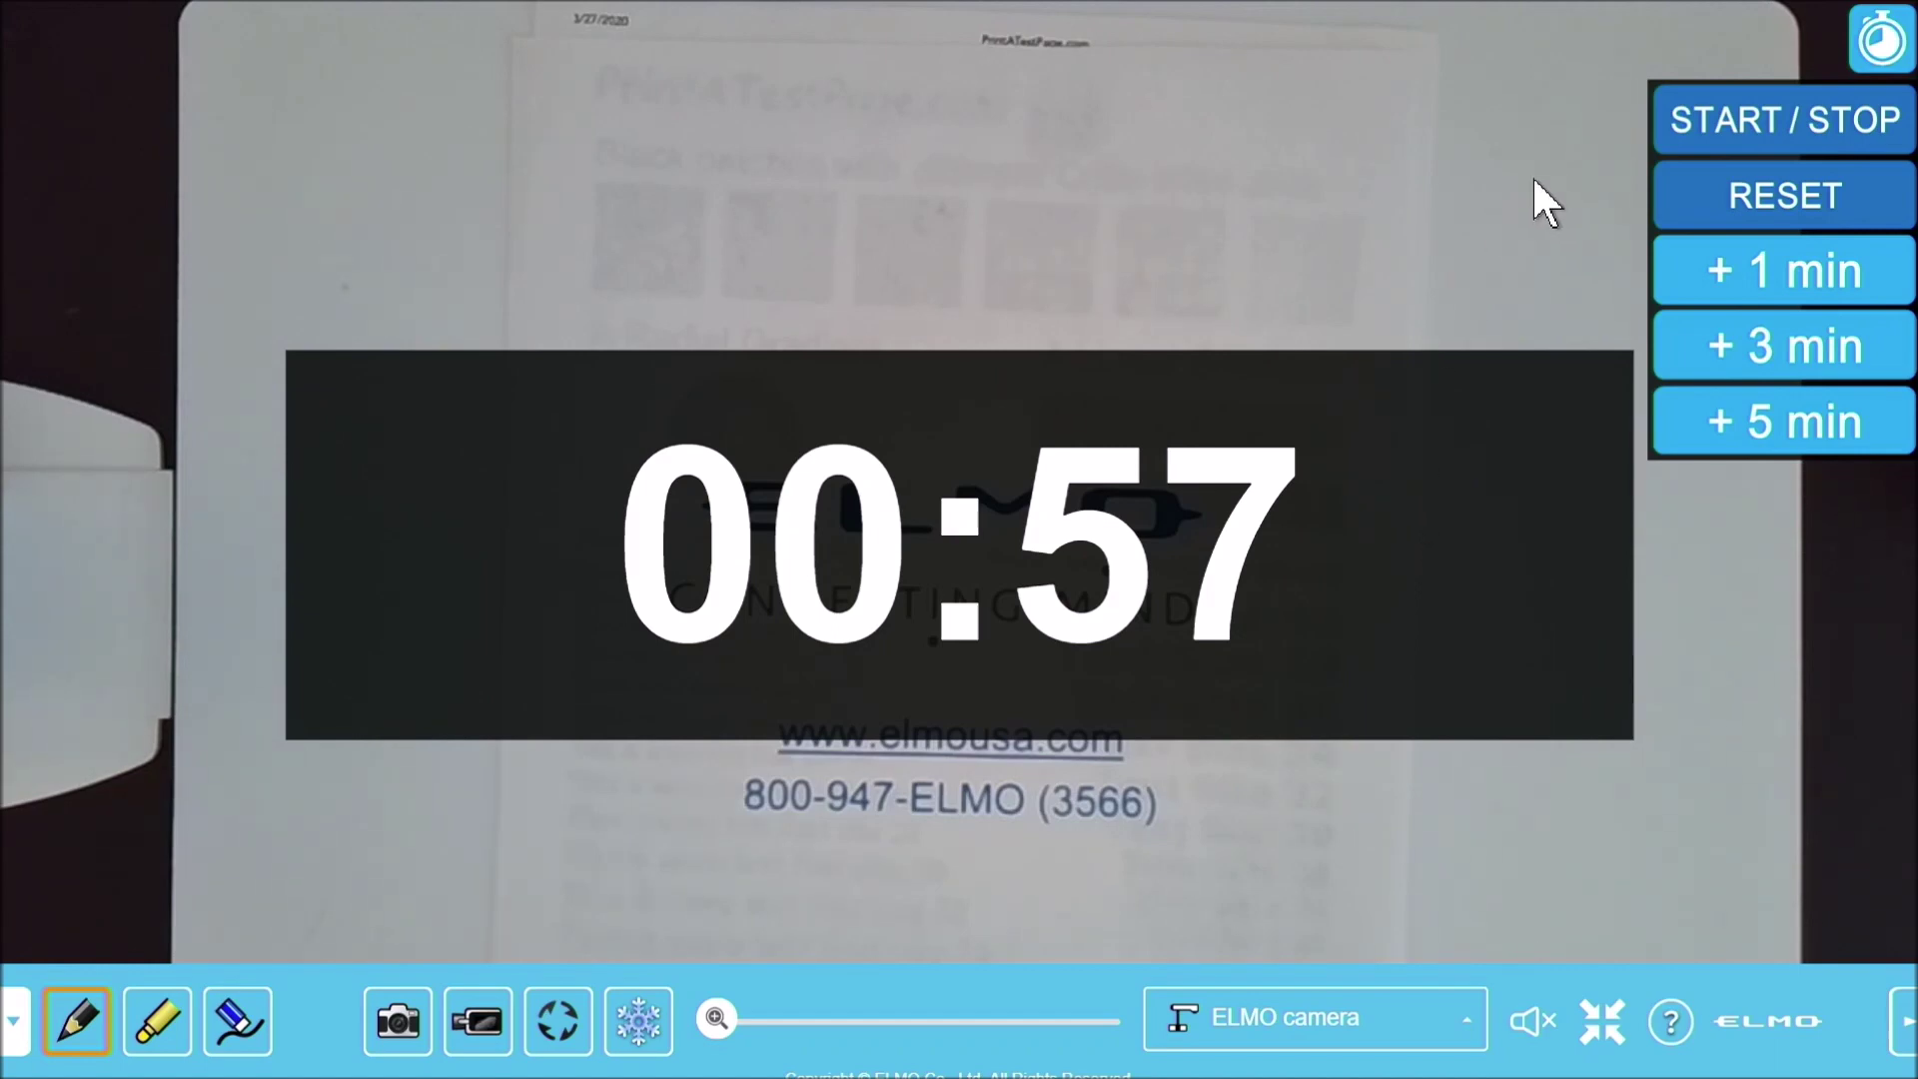
pyautogui.click(1698, 118)
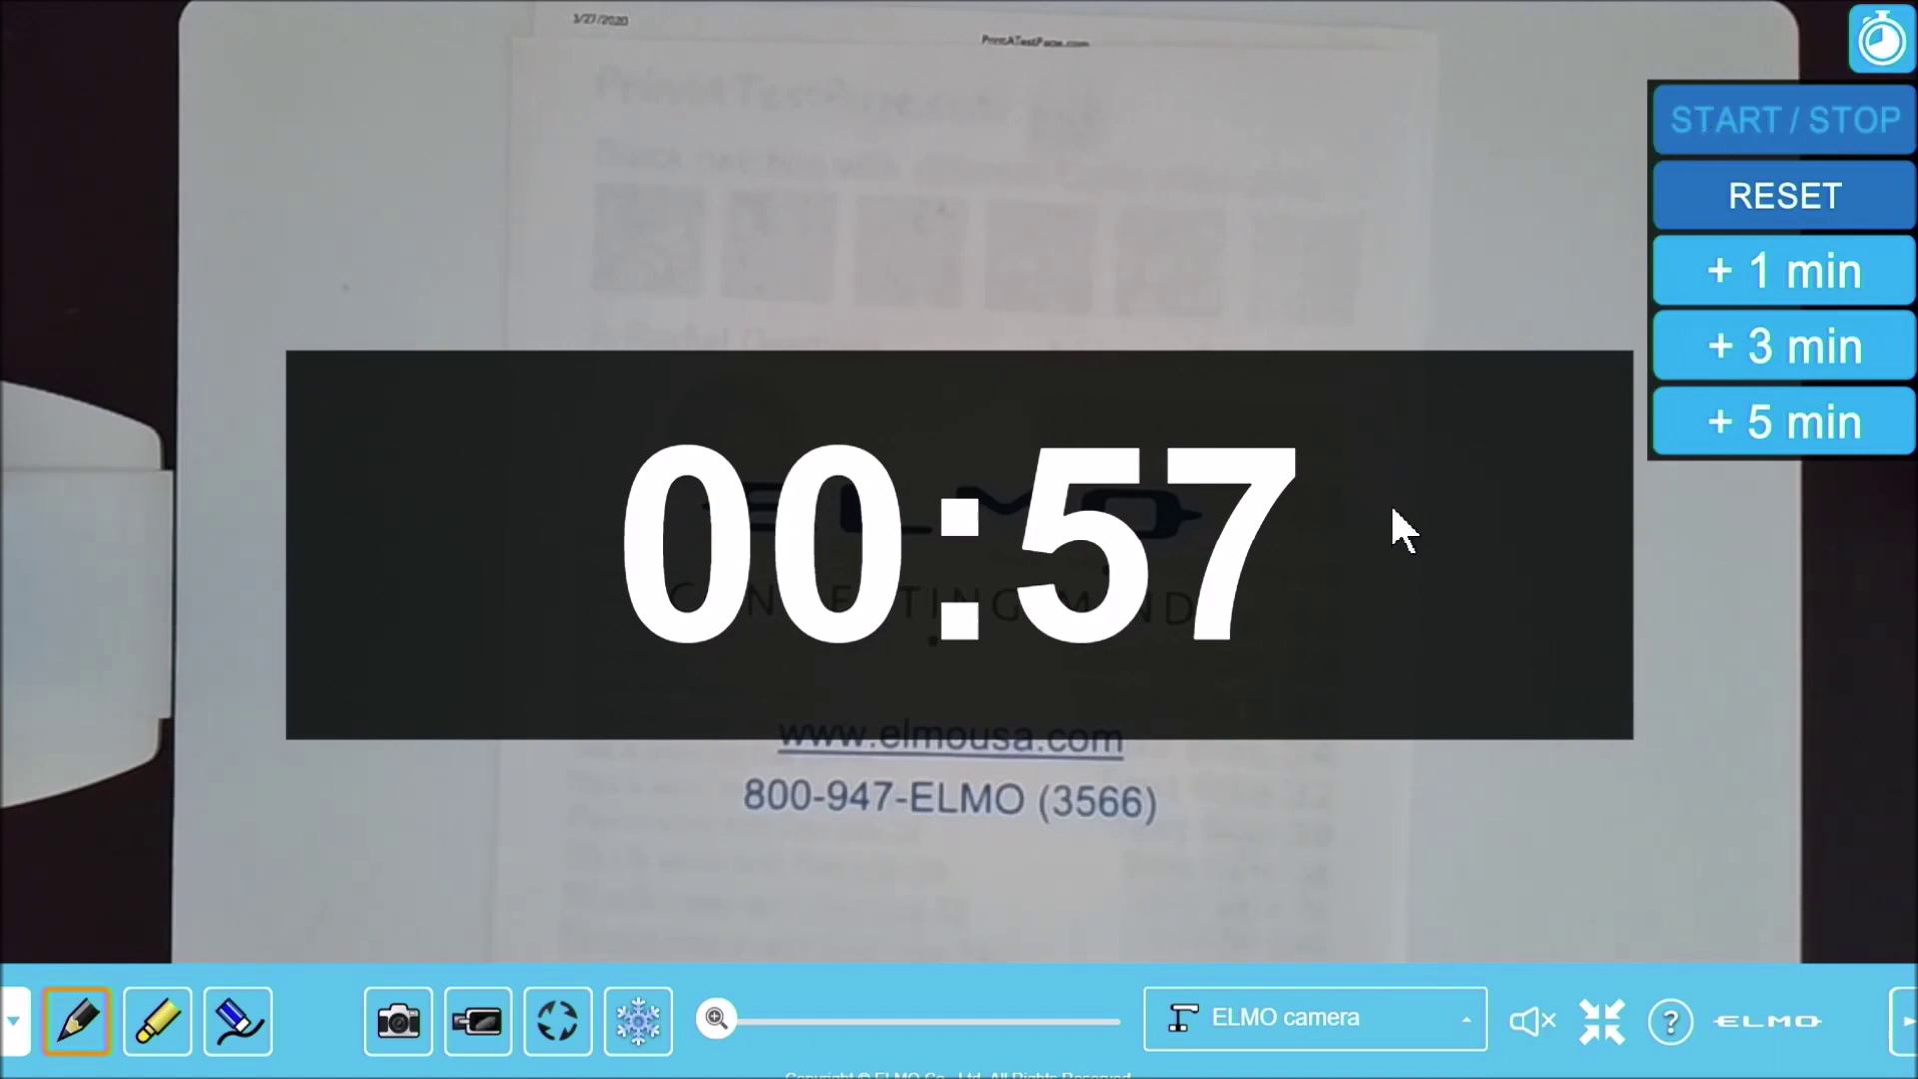
pyautogui.click(1754, 122)
pyautogui.click(1778, 181)
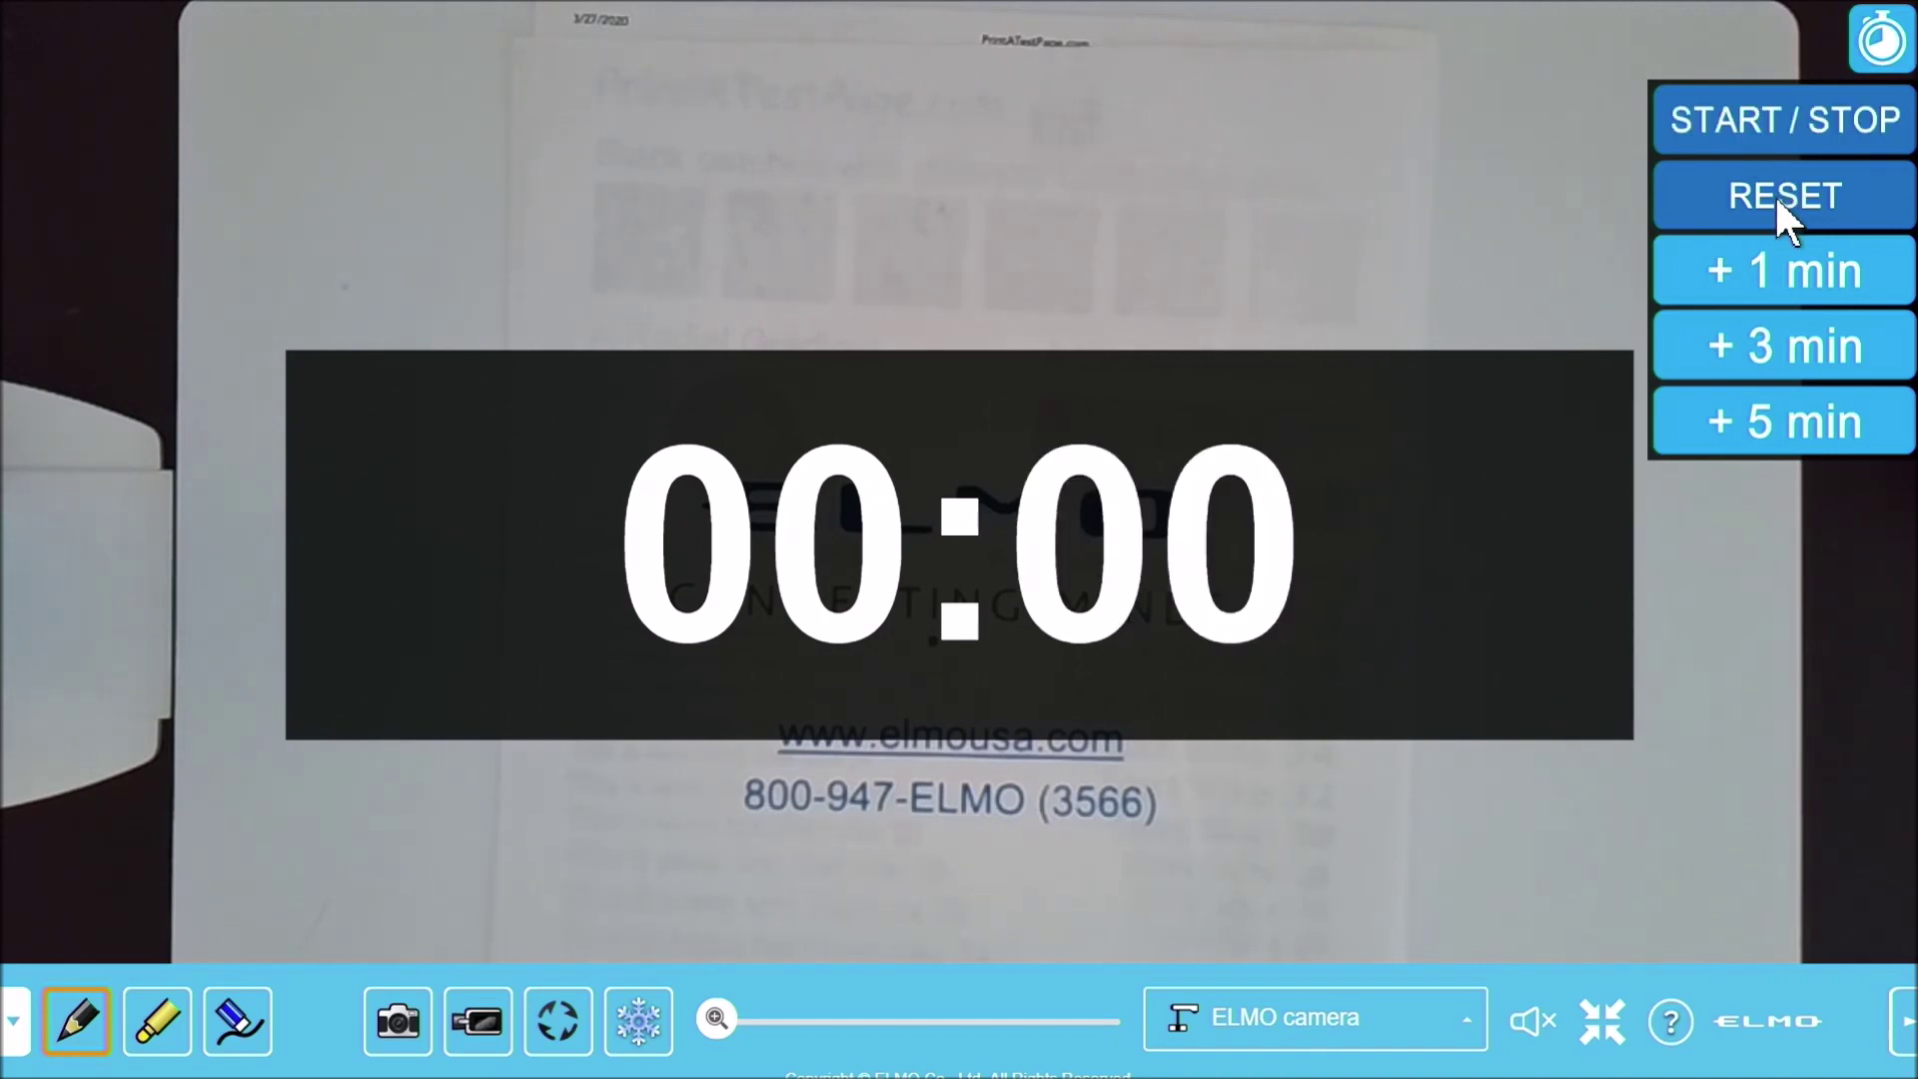
pyautogui.click(1877, 50)
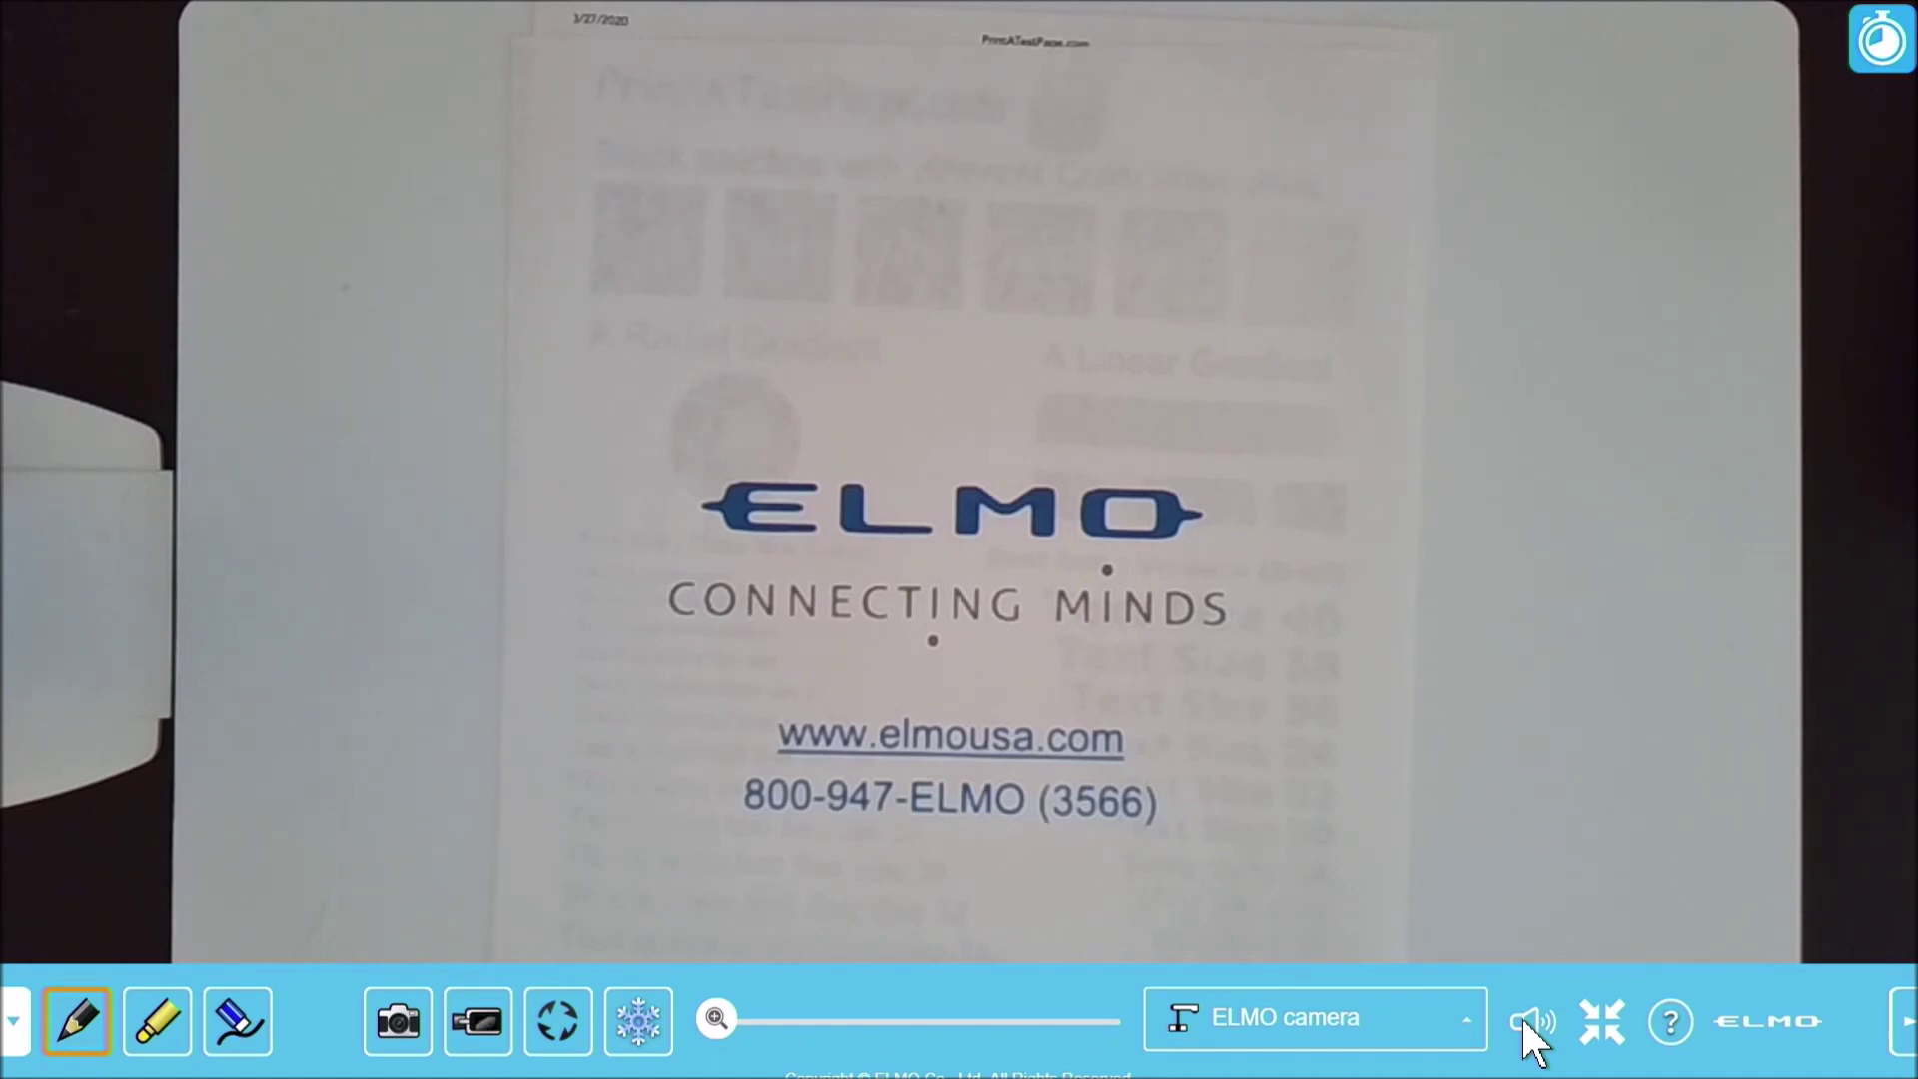
# Mute the camera audio and open the video source list
pyautogui.click(1528, 1019)
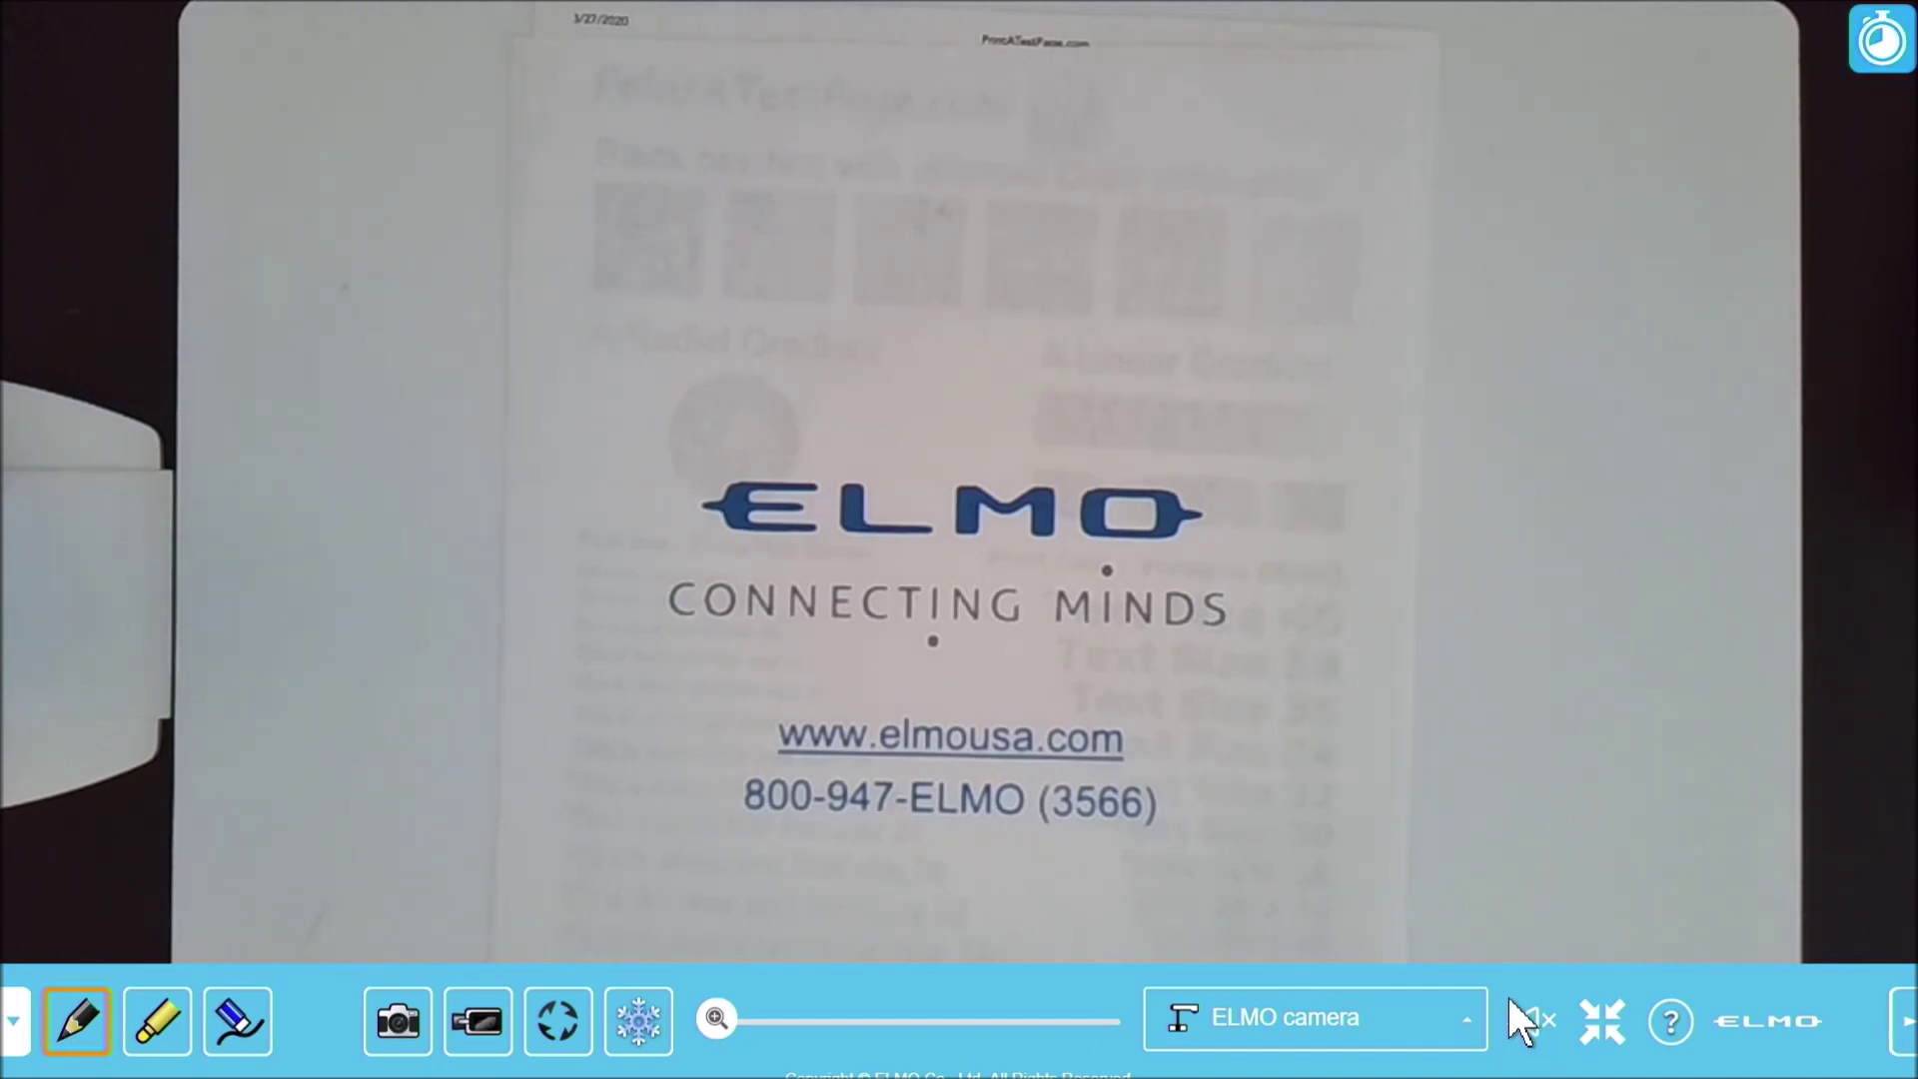
pyautogui.click(1471, 1034)
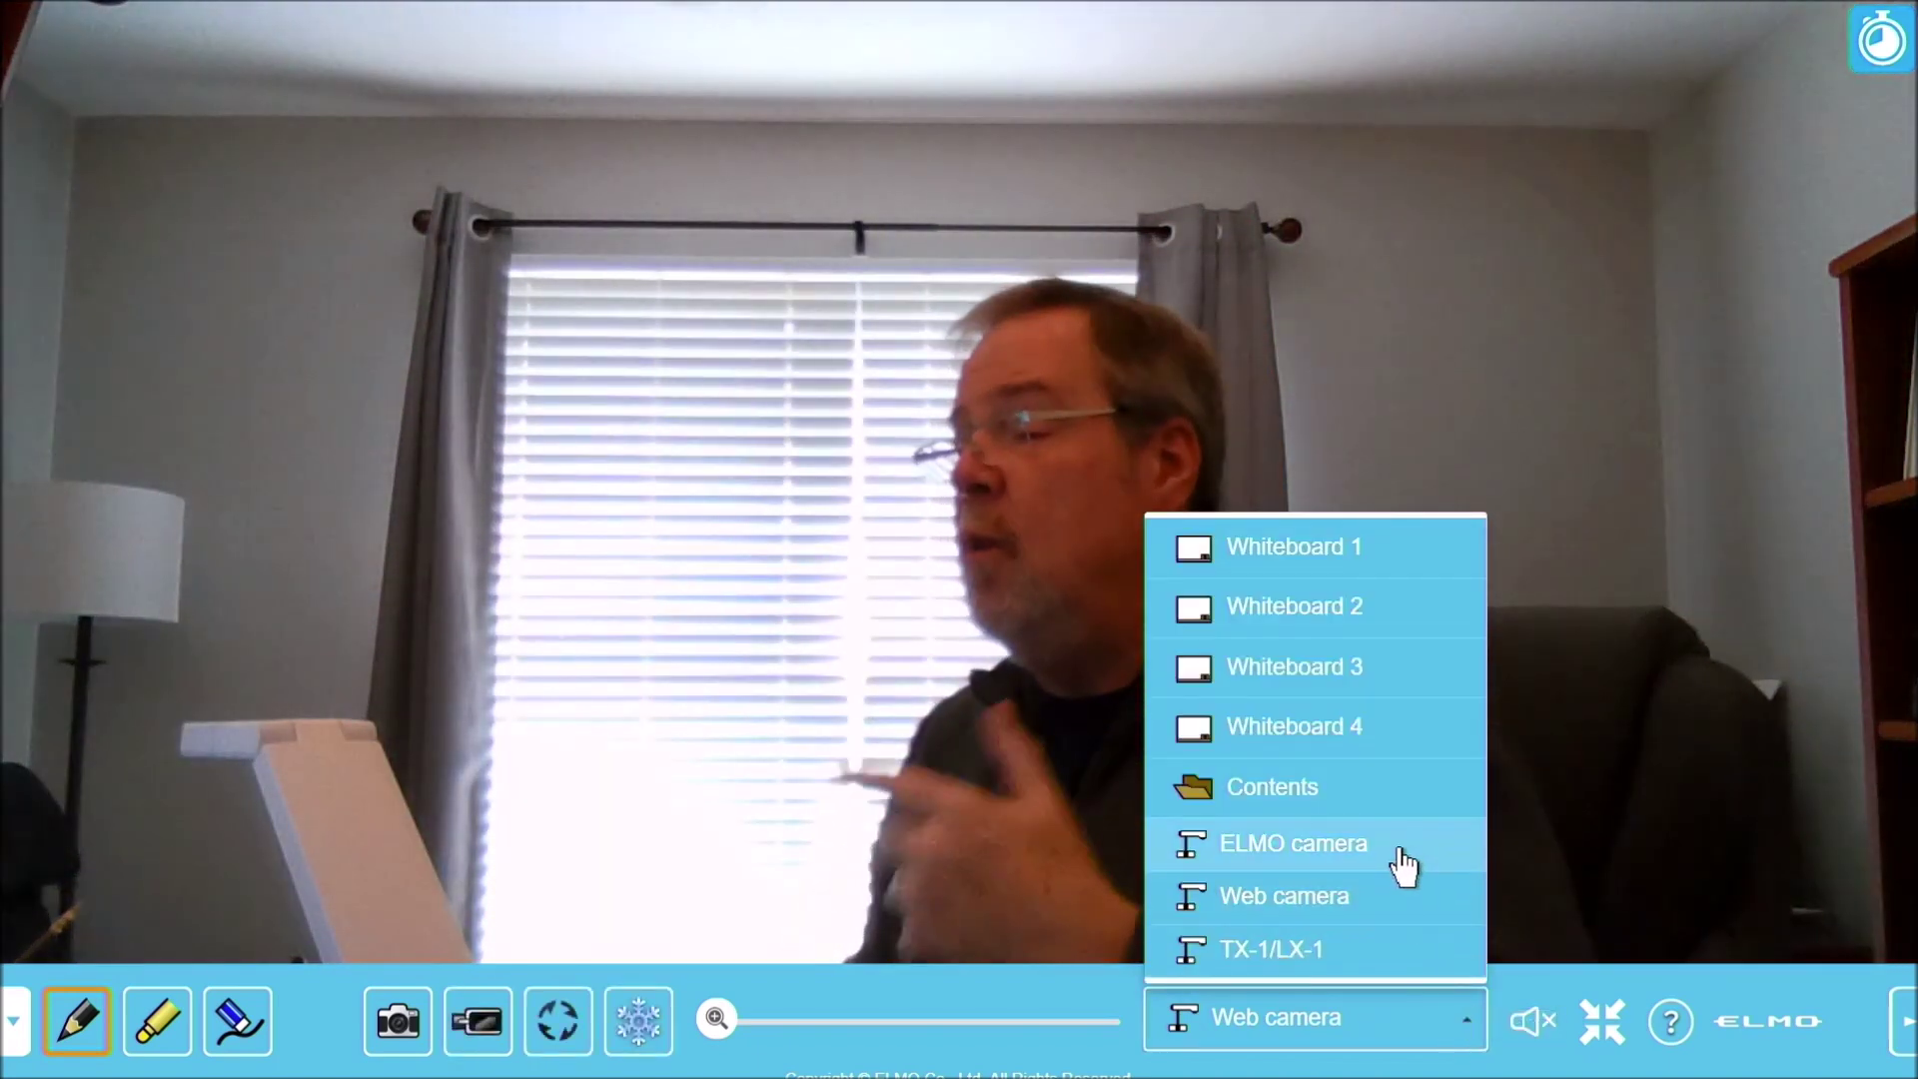
# Switch the live view source back to ELMO camera
pyautogui.click(1331, 851)
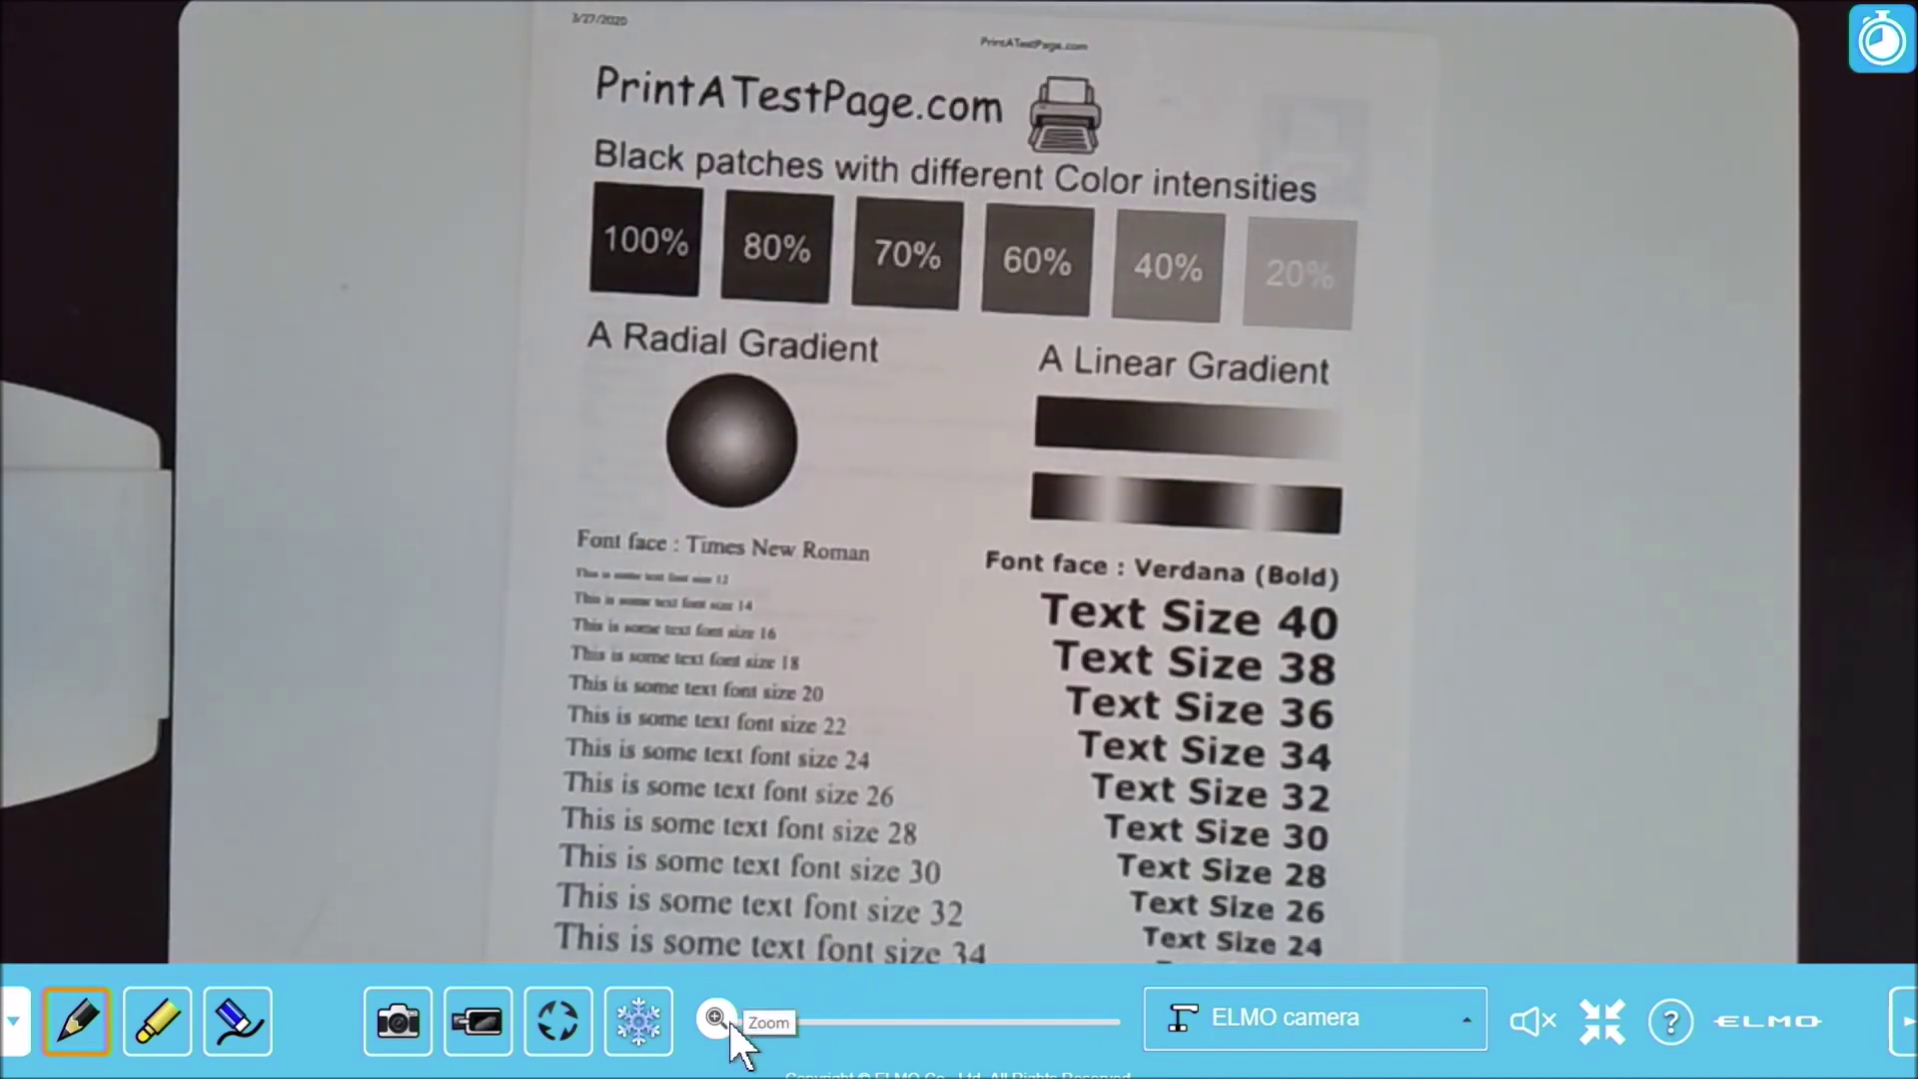
# Zoom in on the test page, zoom back out to the whole sheet, then freeze it
pyautogui.moveTo(721, 1013); pyautogui.dragTo(763, 1011)
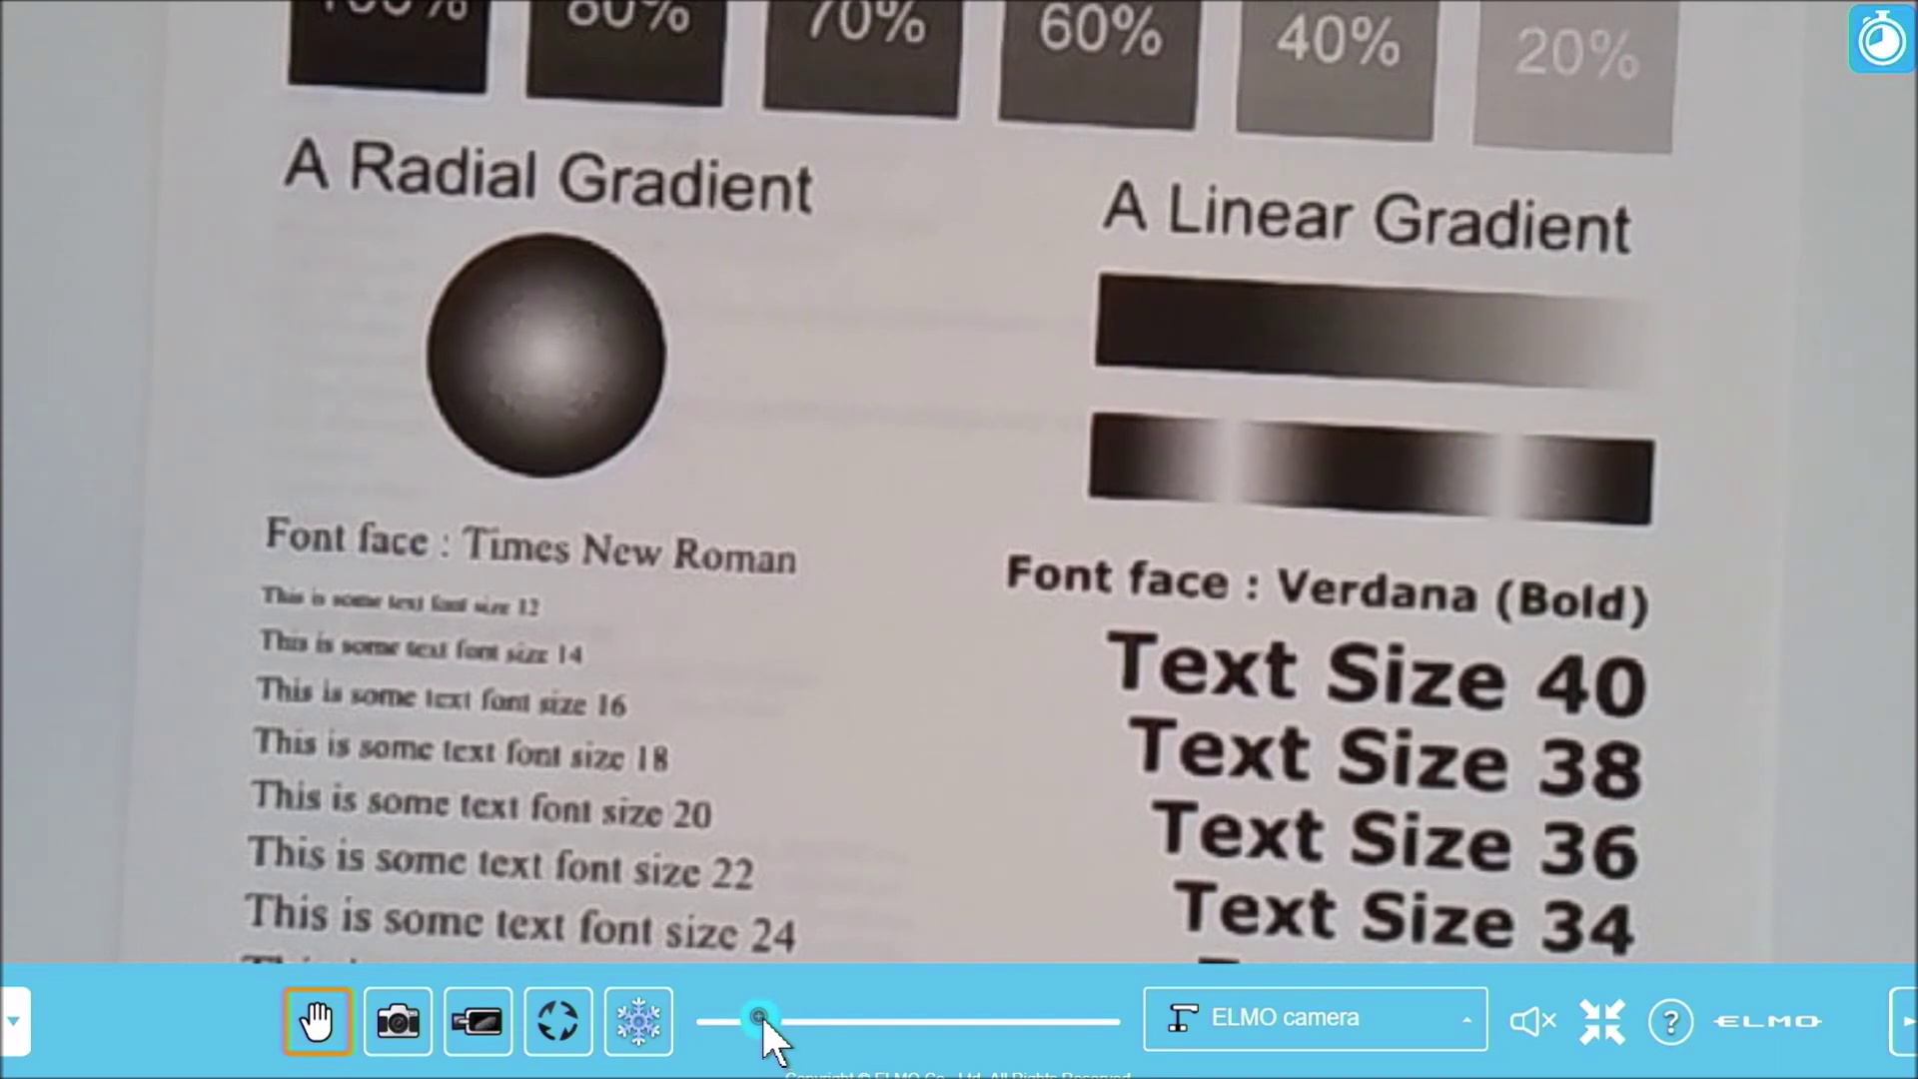
pyautogui.moveTo(726, 1021); pyautogui.dragTo(709, 1024)
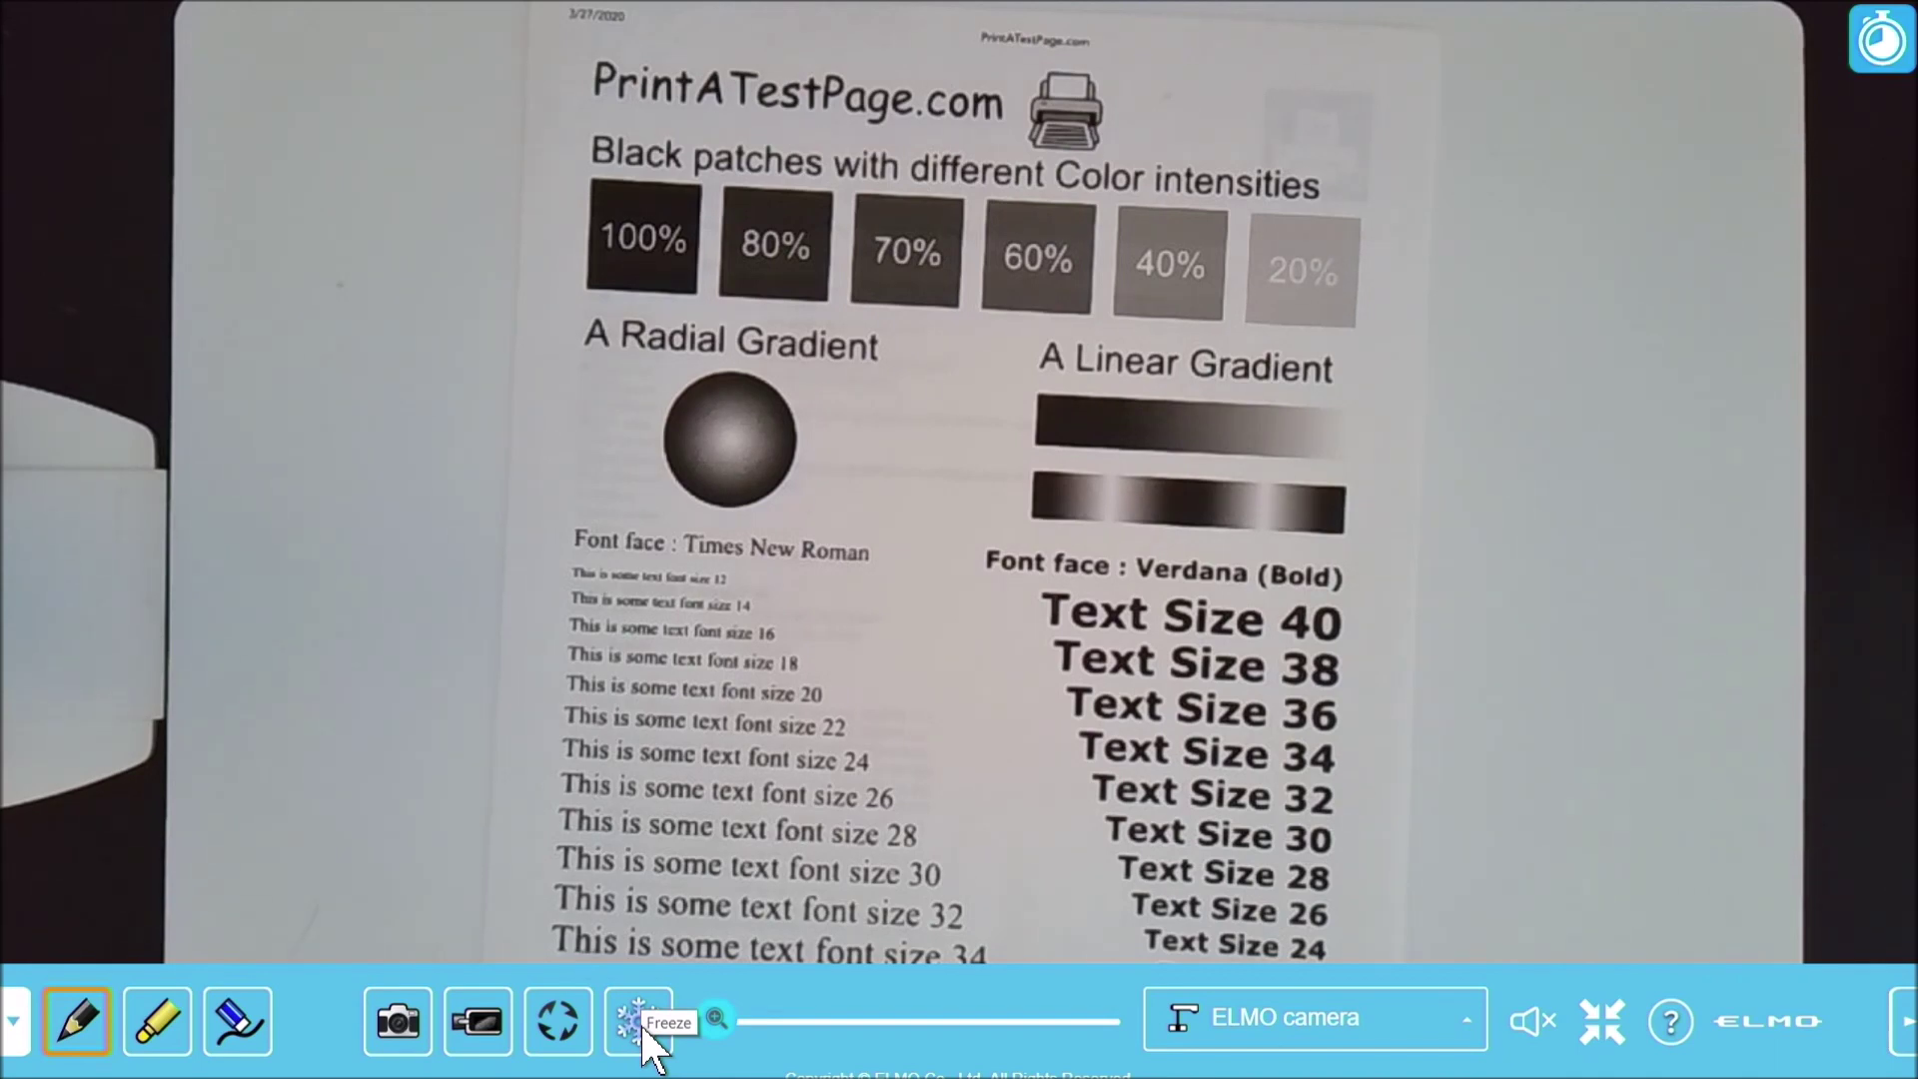
pyautogui.click(639, 1021)
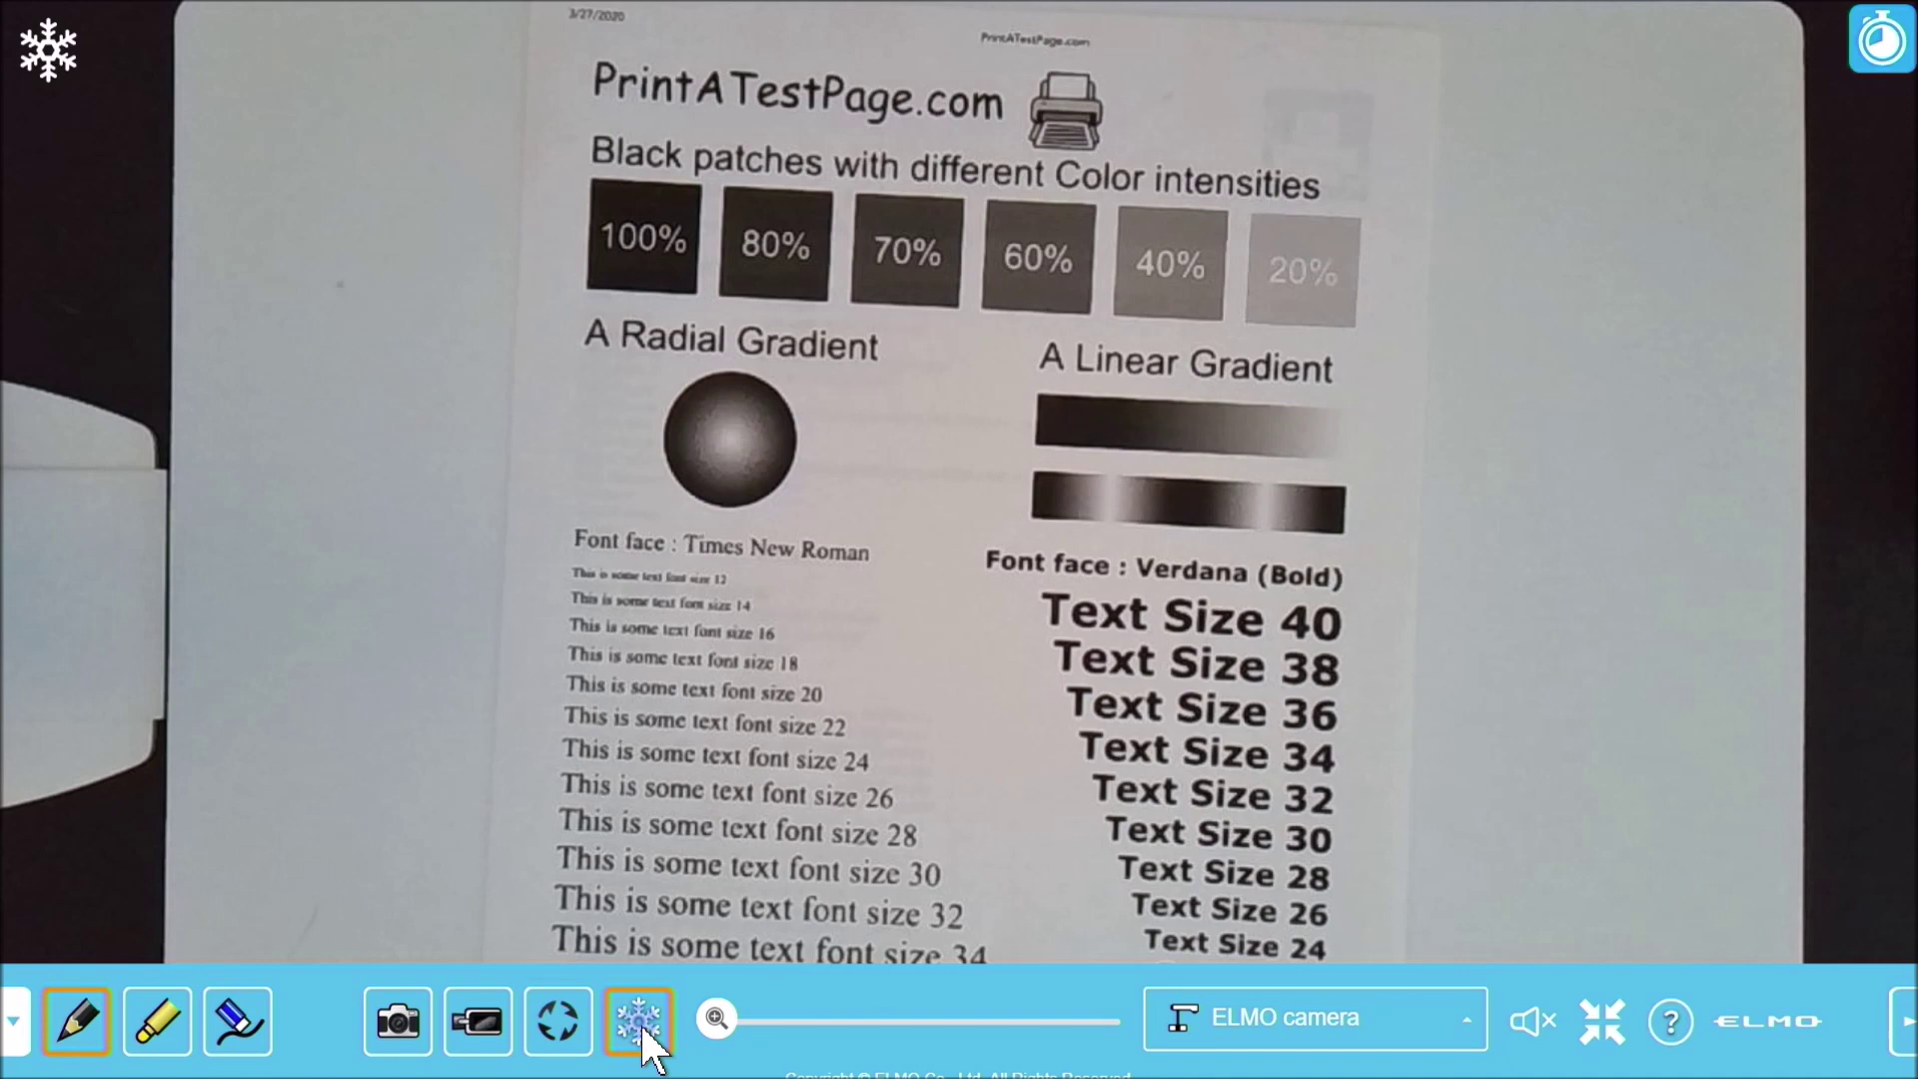
# Unfreeze the image, rotate it 180° and back, then start recording the feed
pyautogui.click(642, 1025)
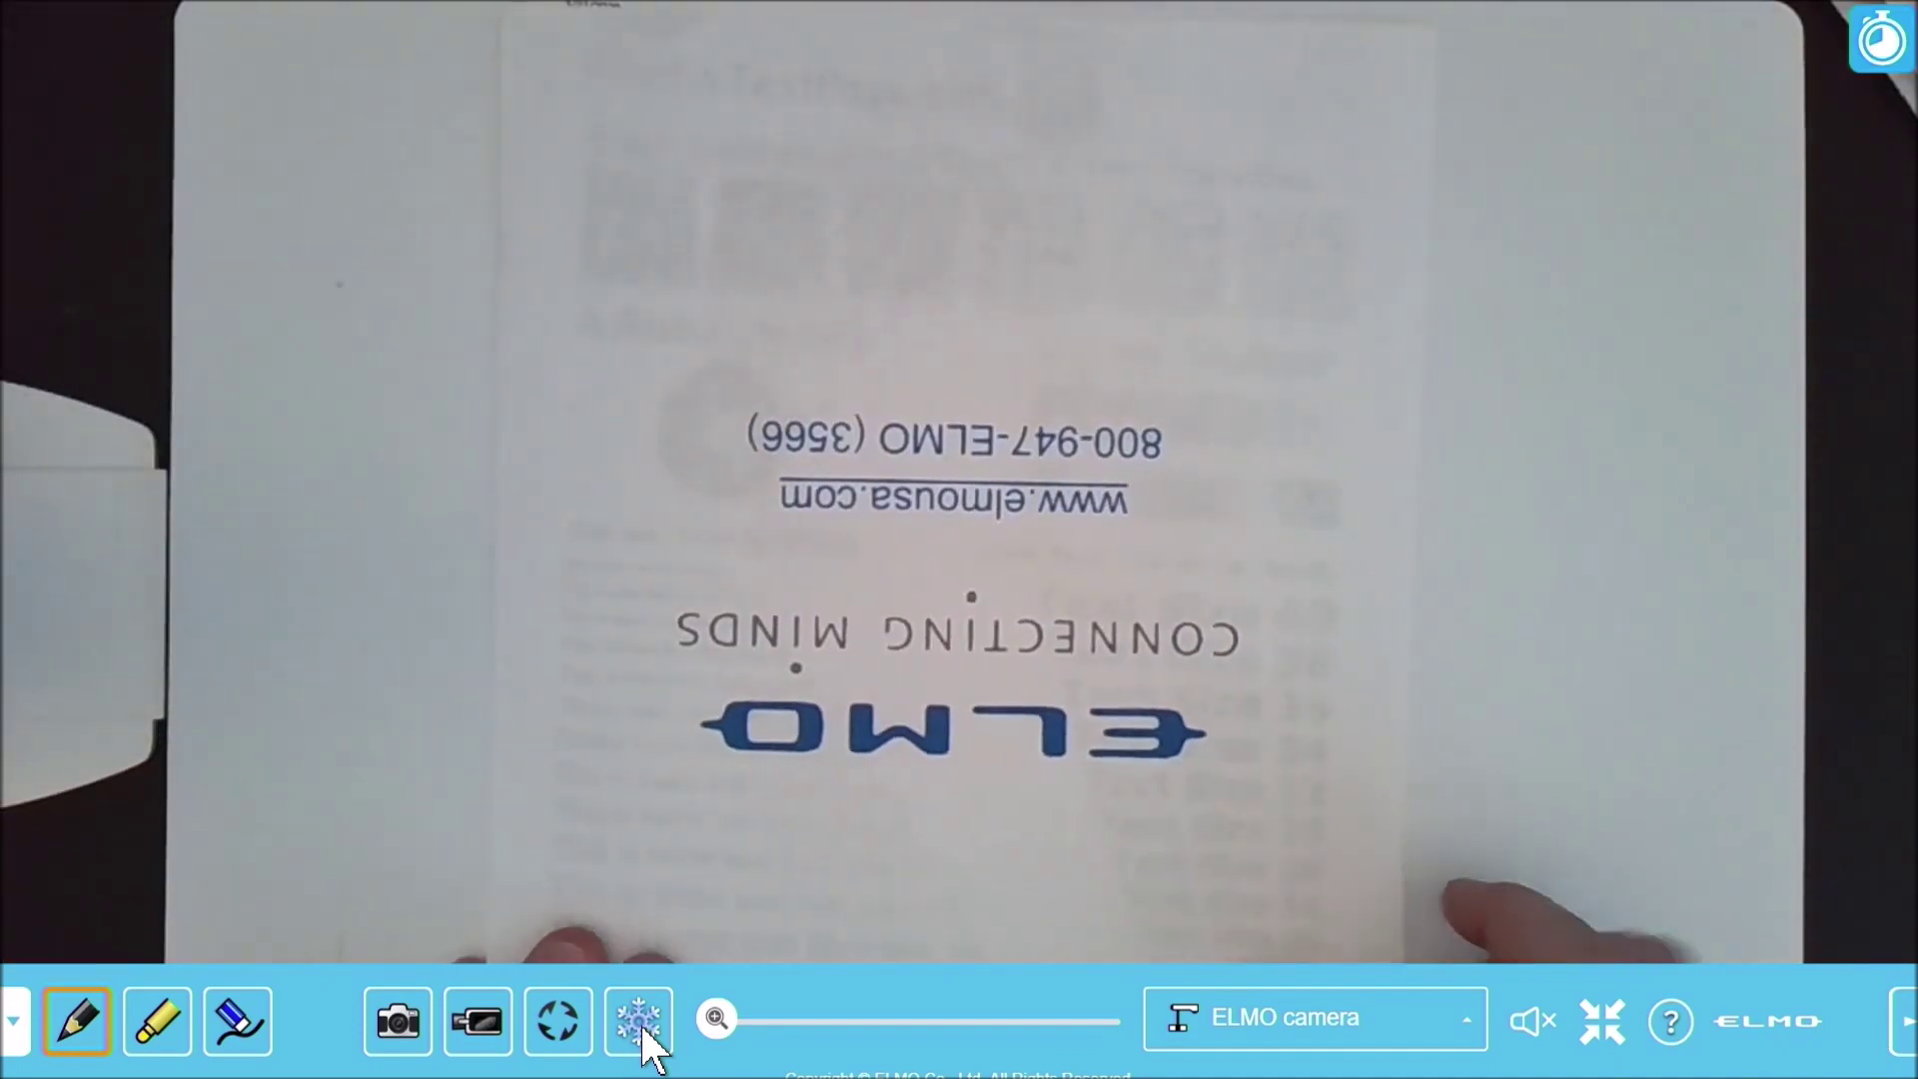
pyautogui.click(527, 1018)
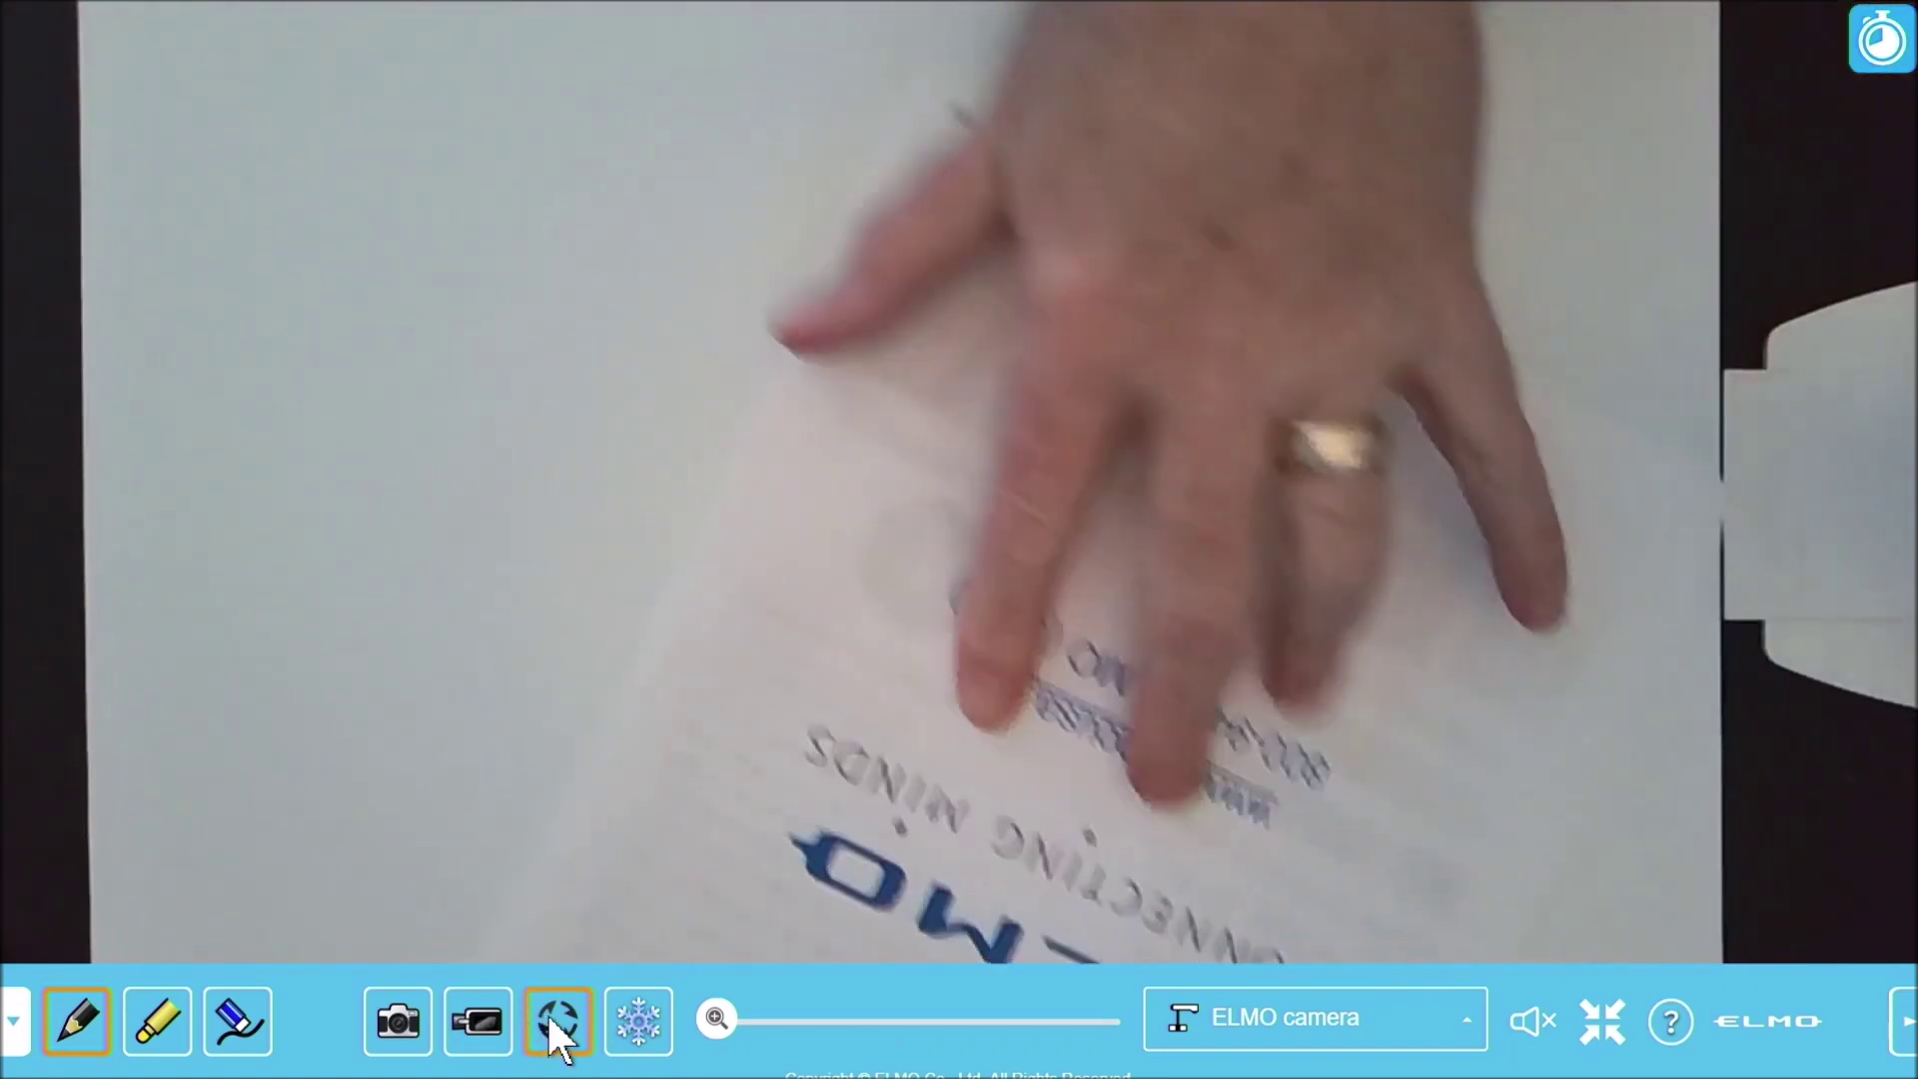
pyautogui.click(549, 1019)
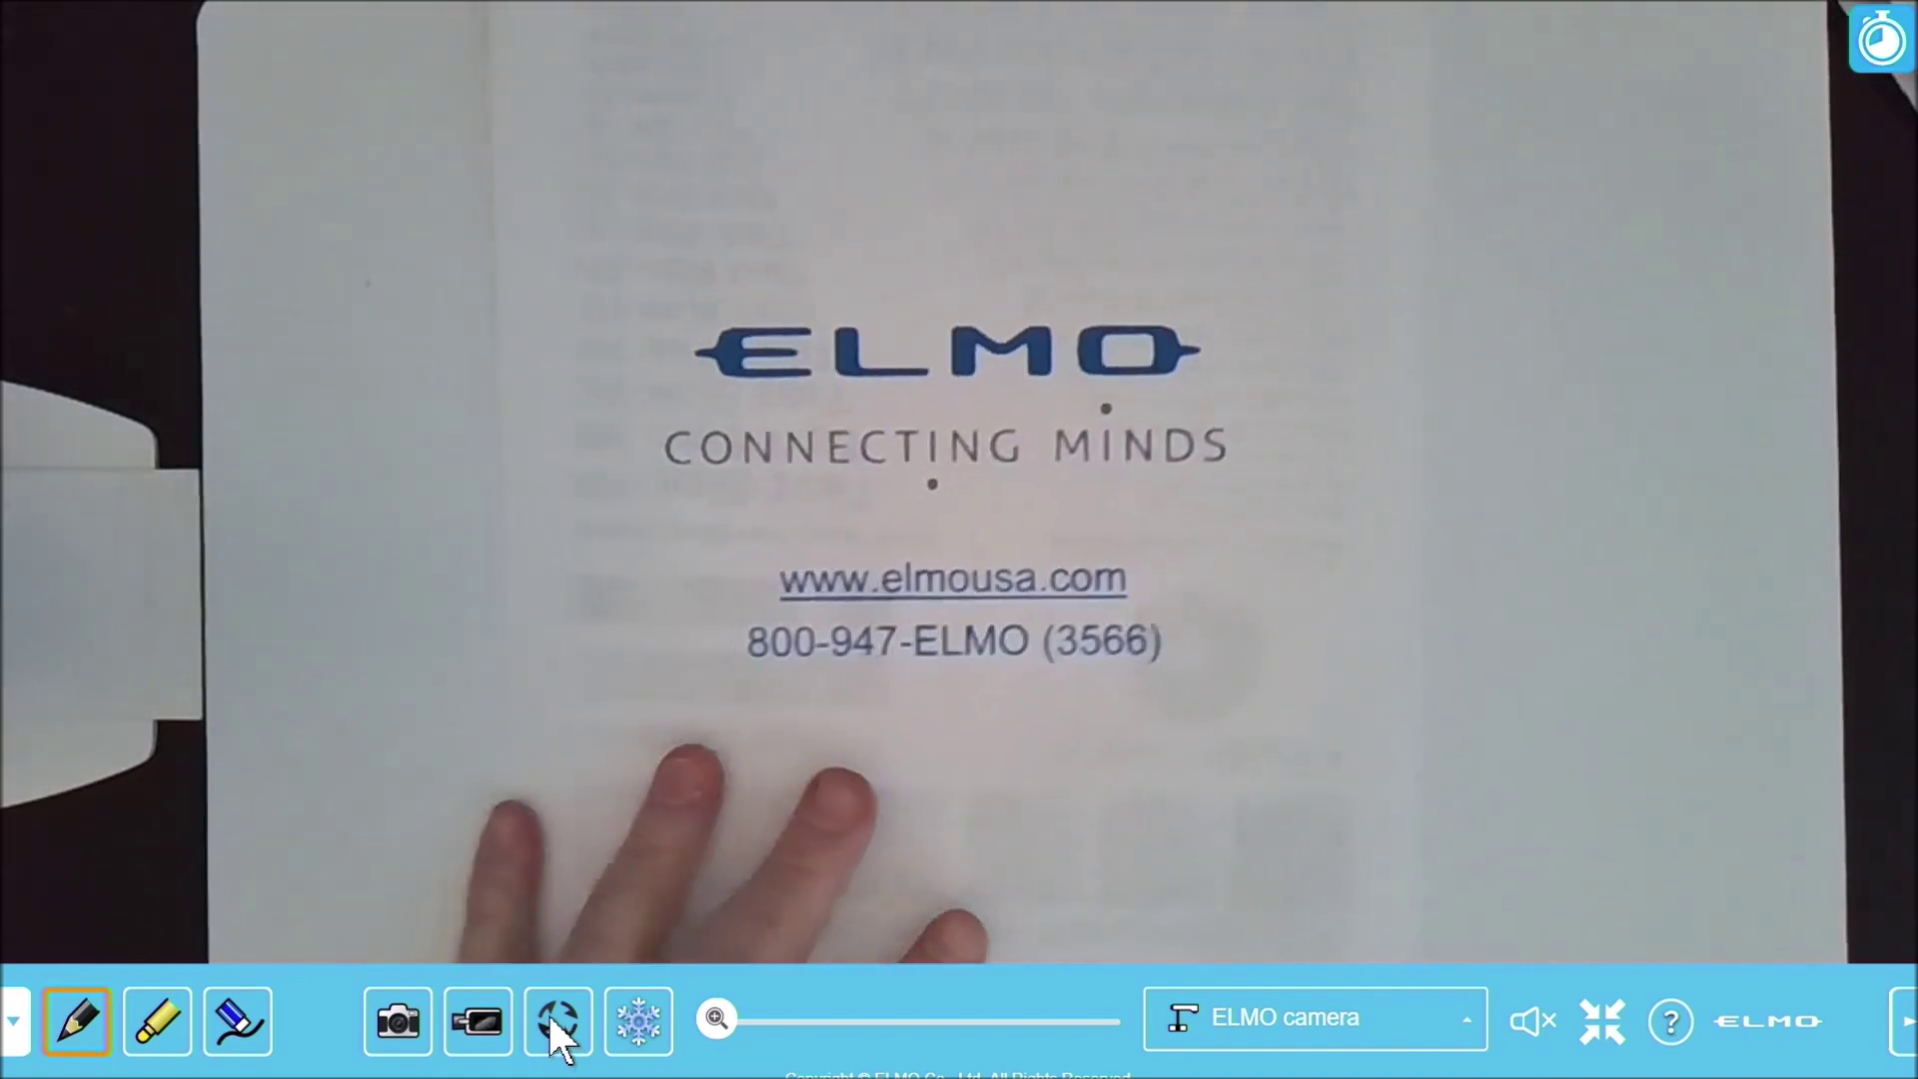
pyautogui.click(480, 1019)
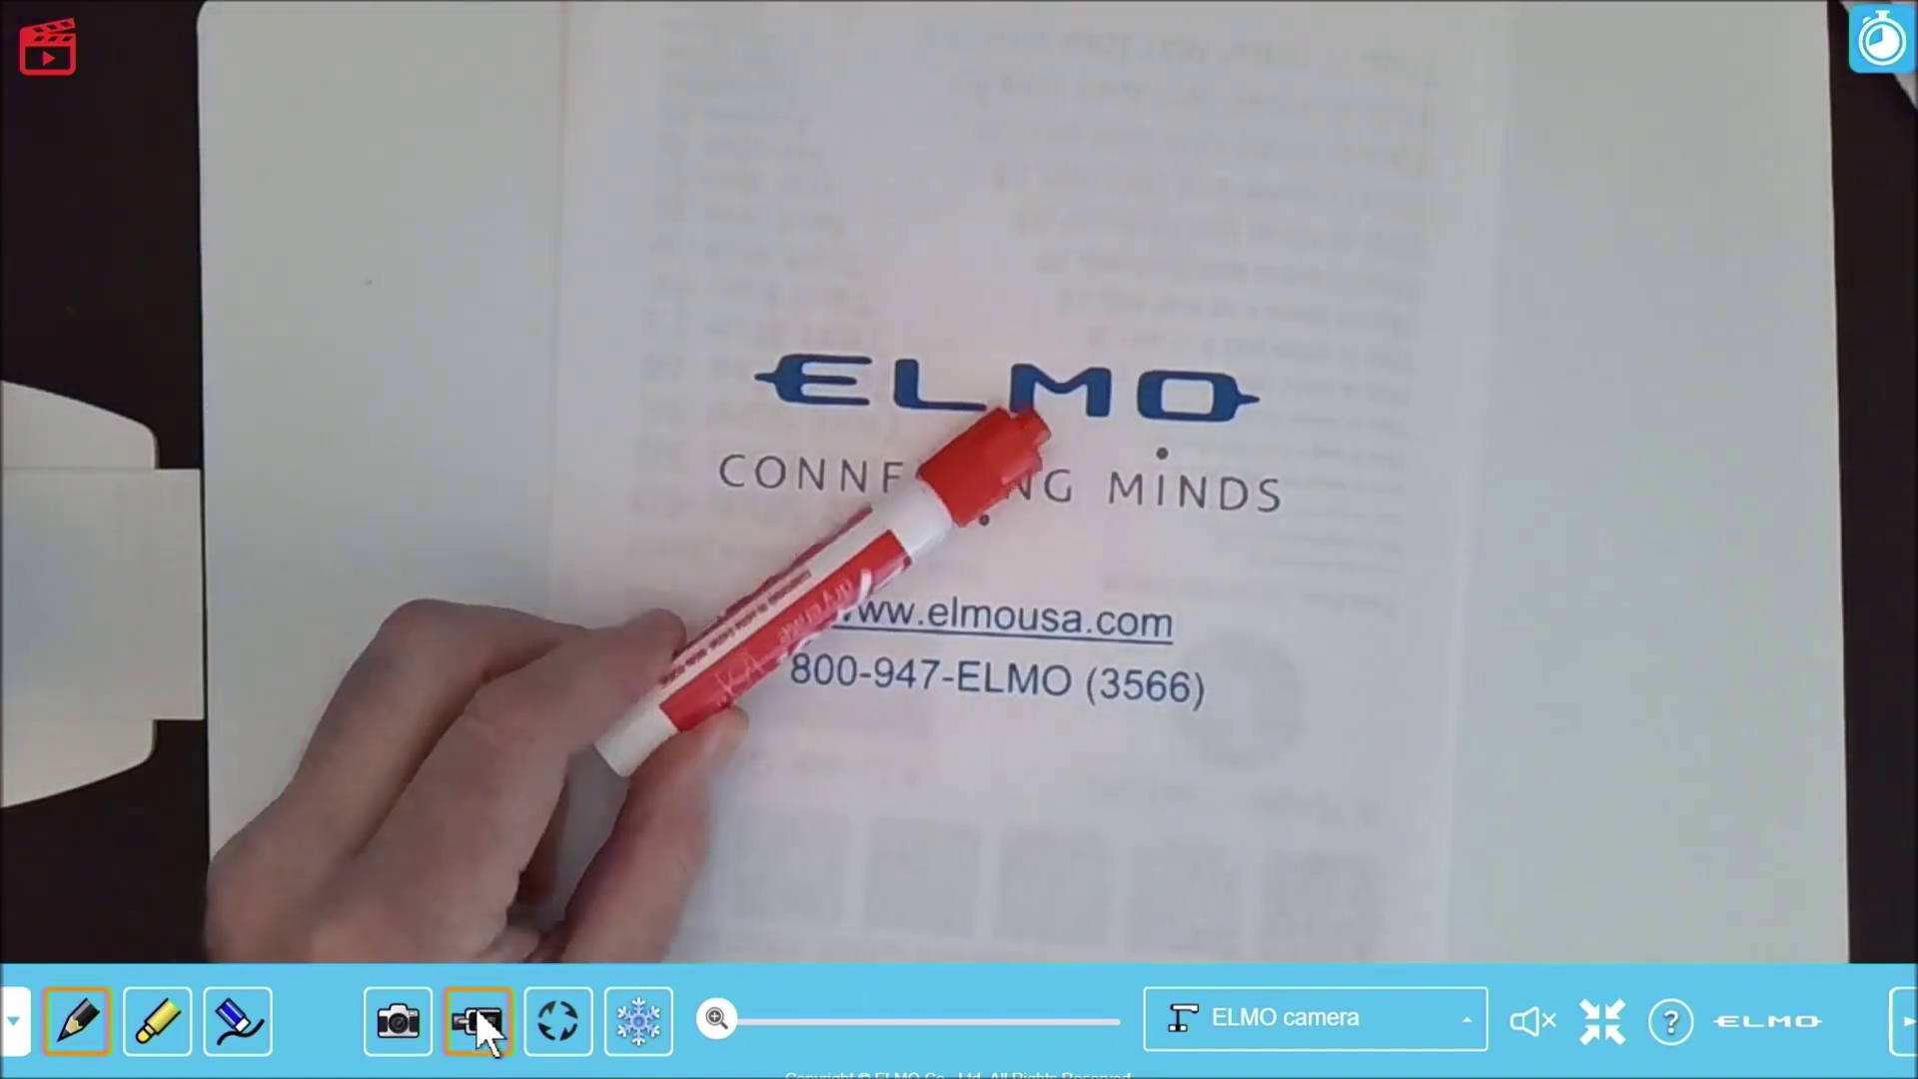
# Stop the recording and open the input source list
pyautogui.click(477, 1013)
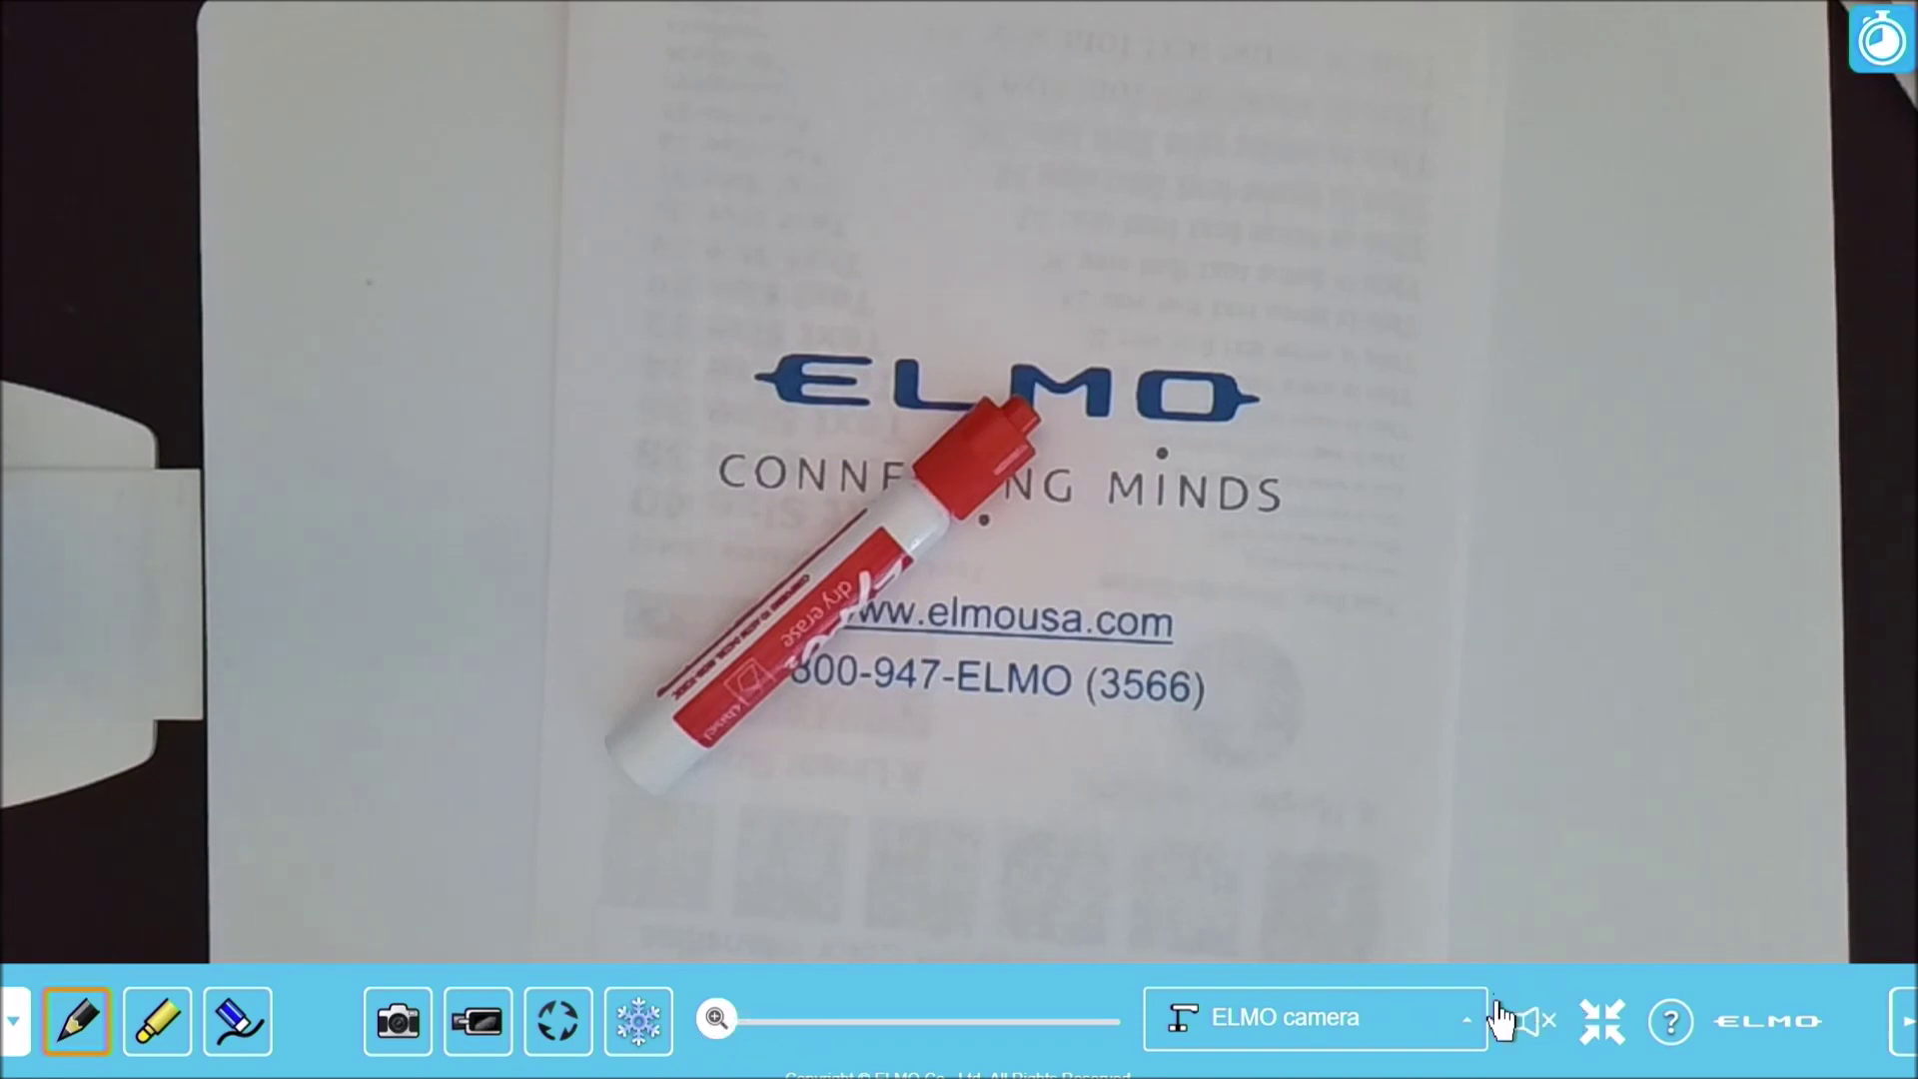
pyautogui.click(1469, 1021)
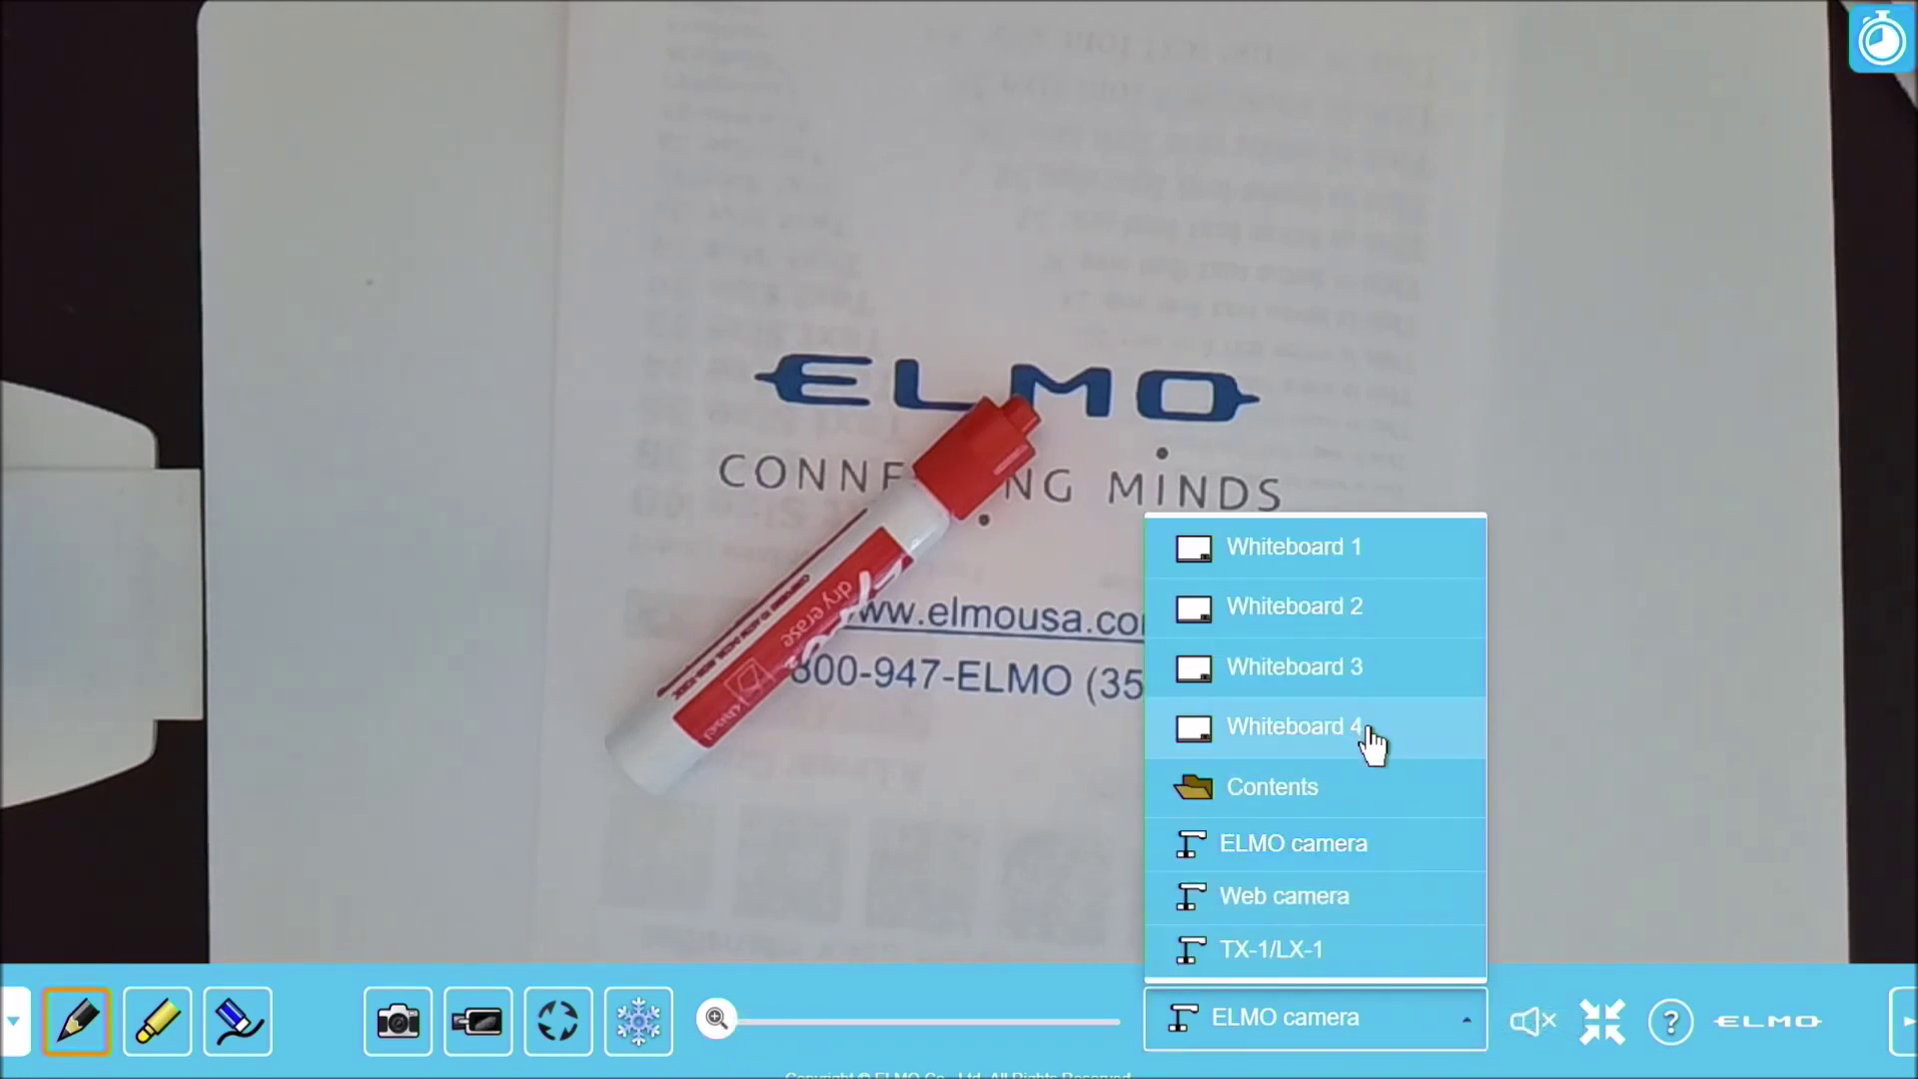
pyautogui.click(1315, 784)
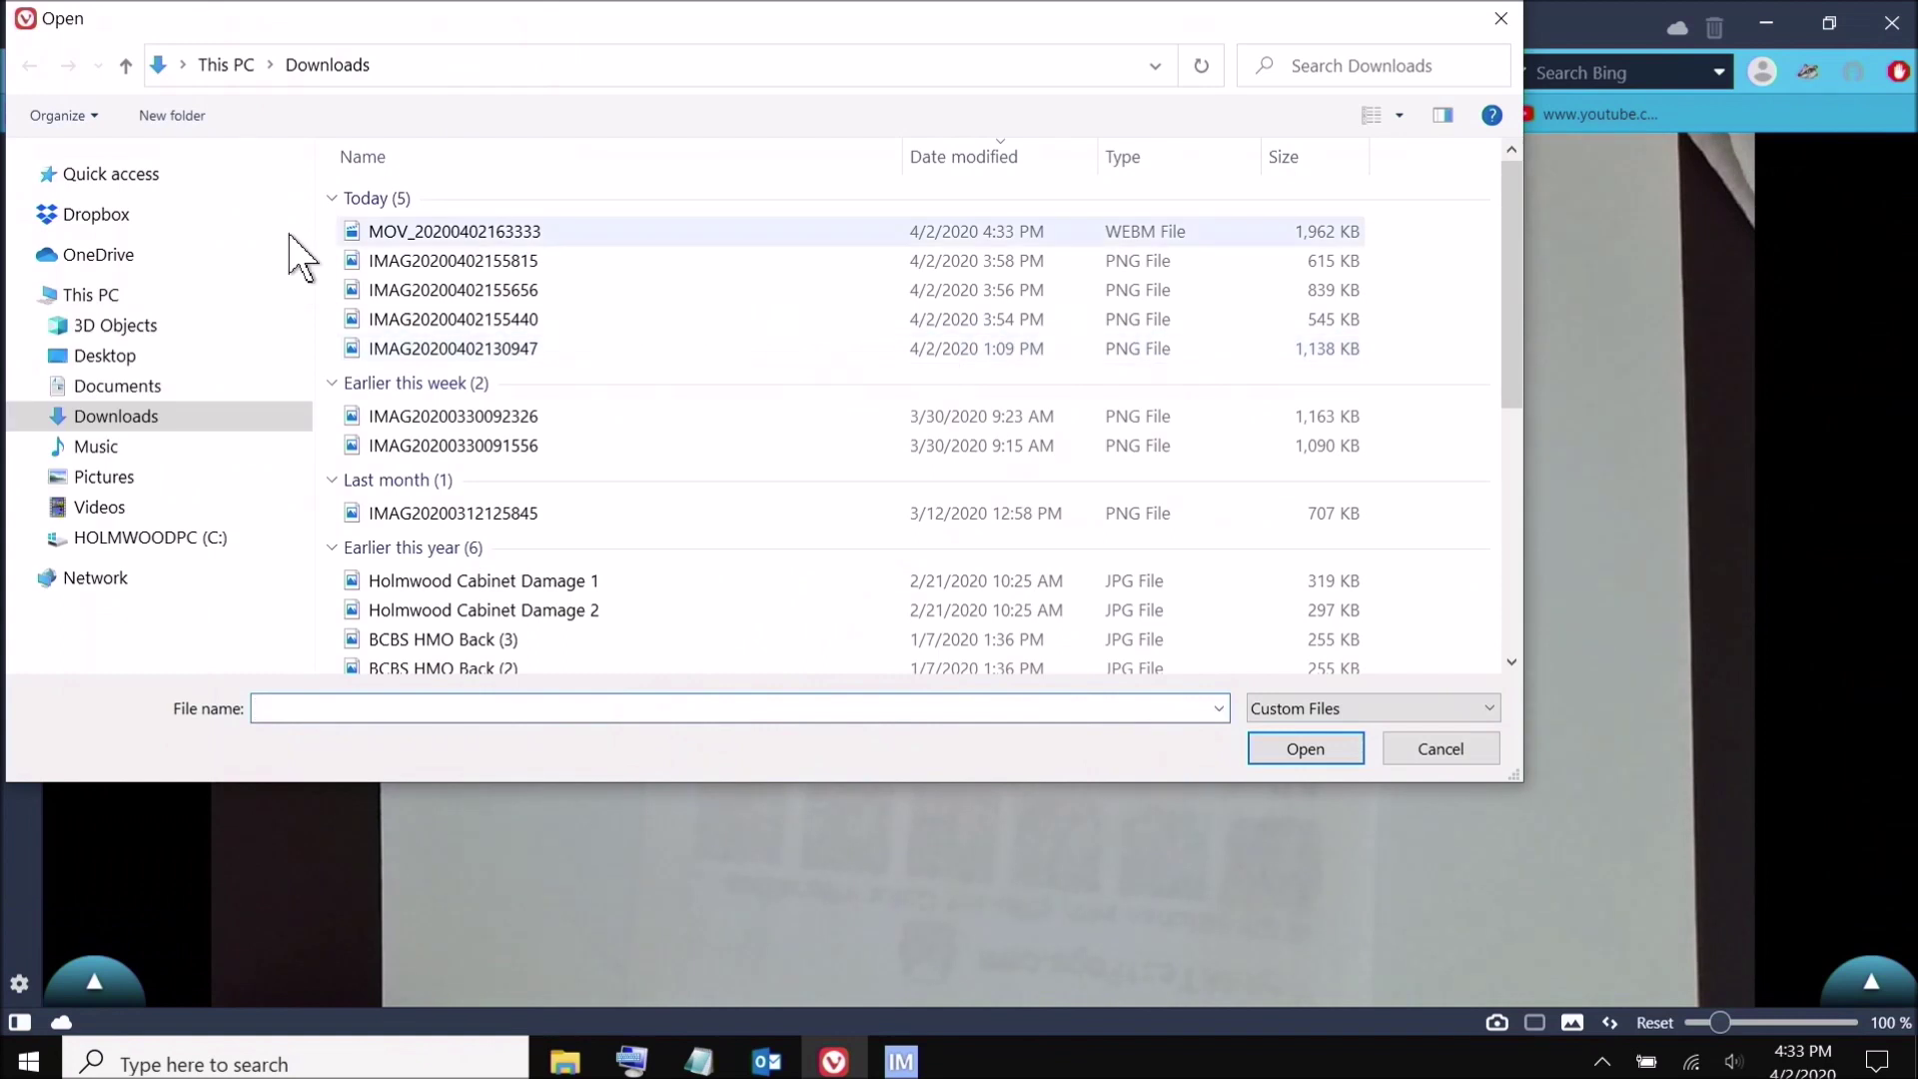
pyautogui.doubleClick(454, 233)
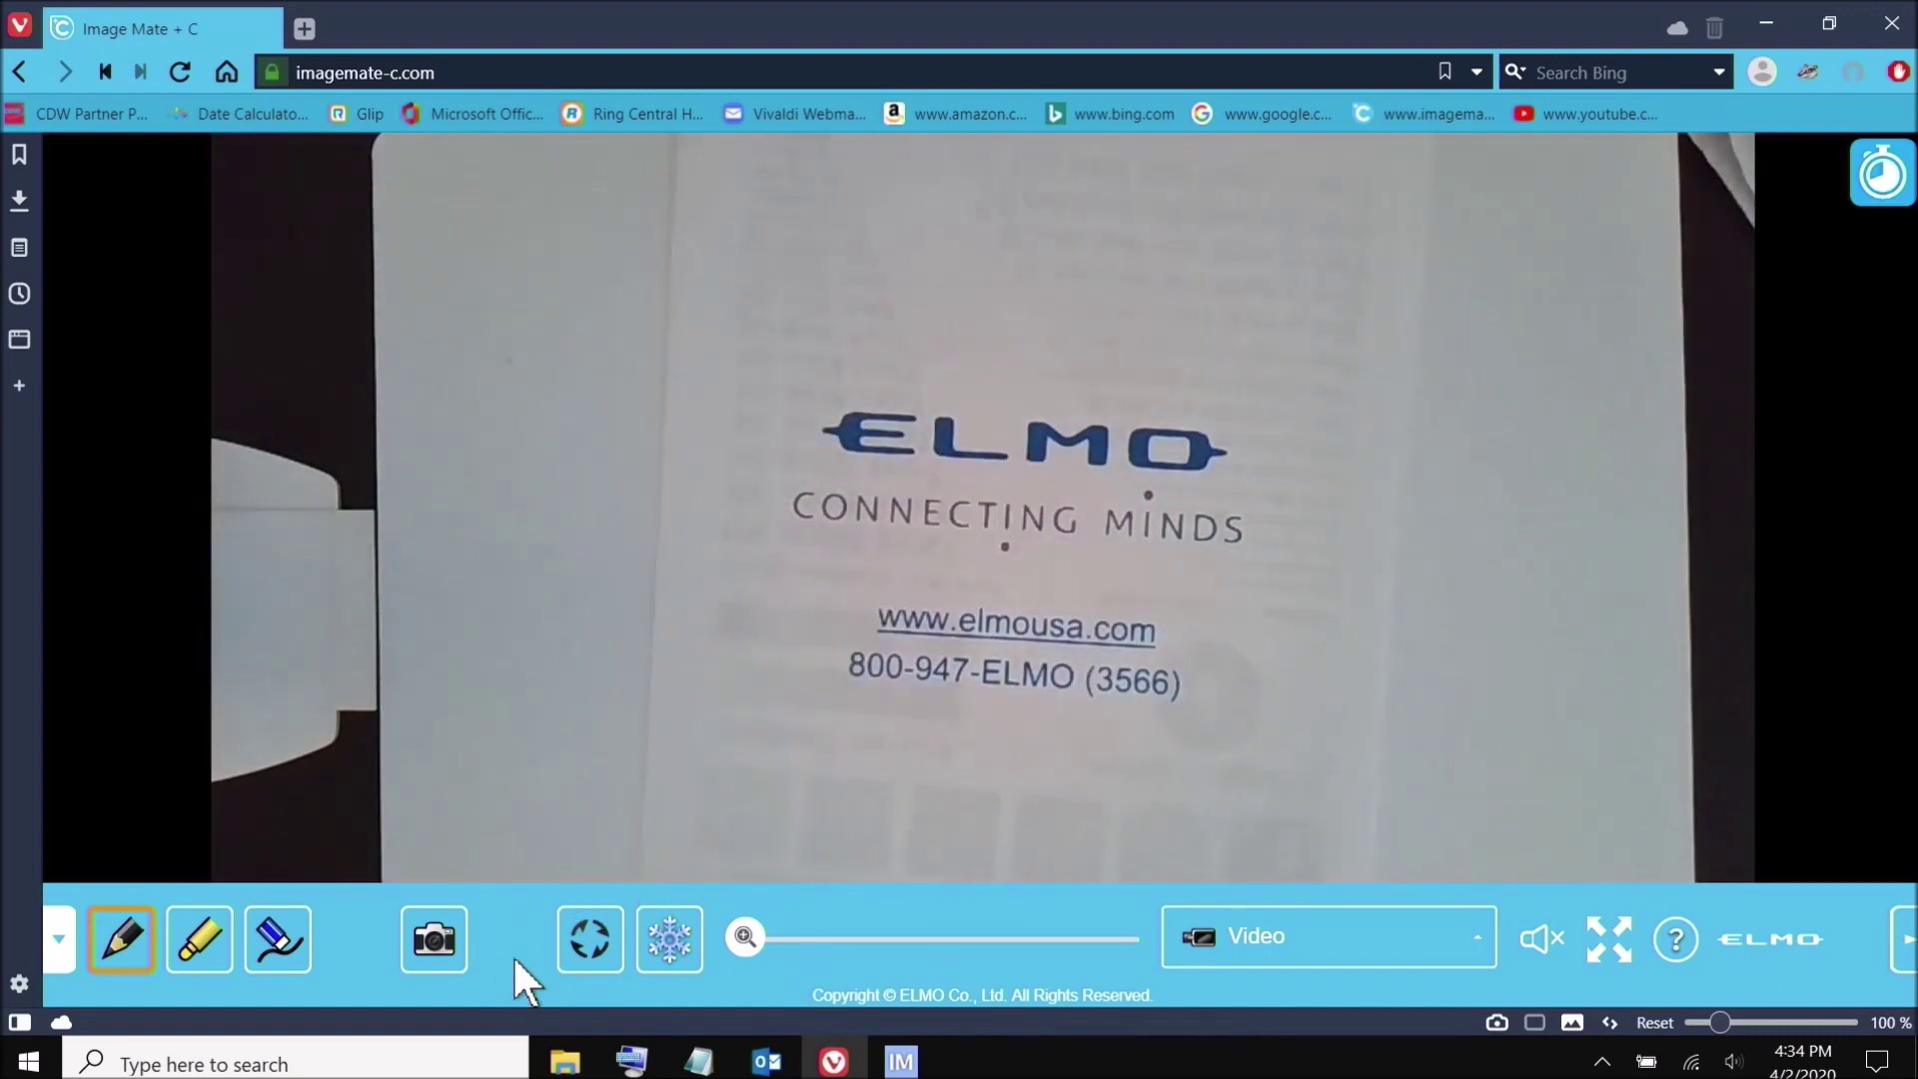
pyautogui.click(1483, 949)
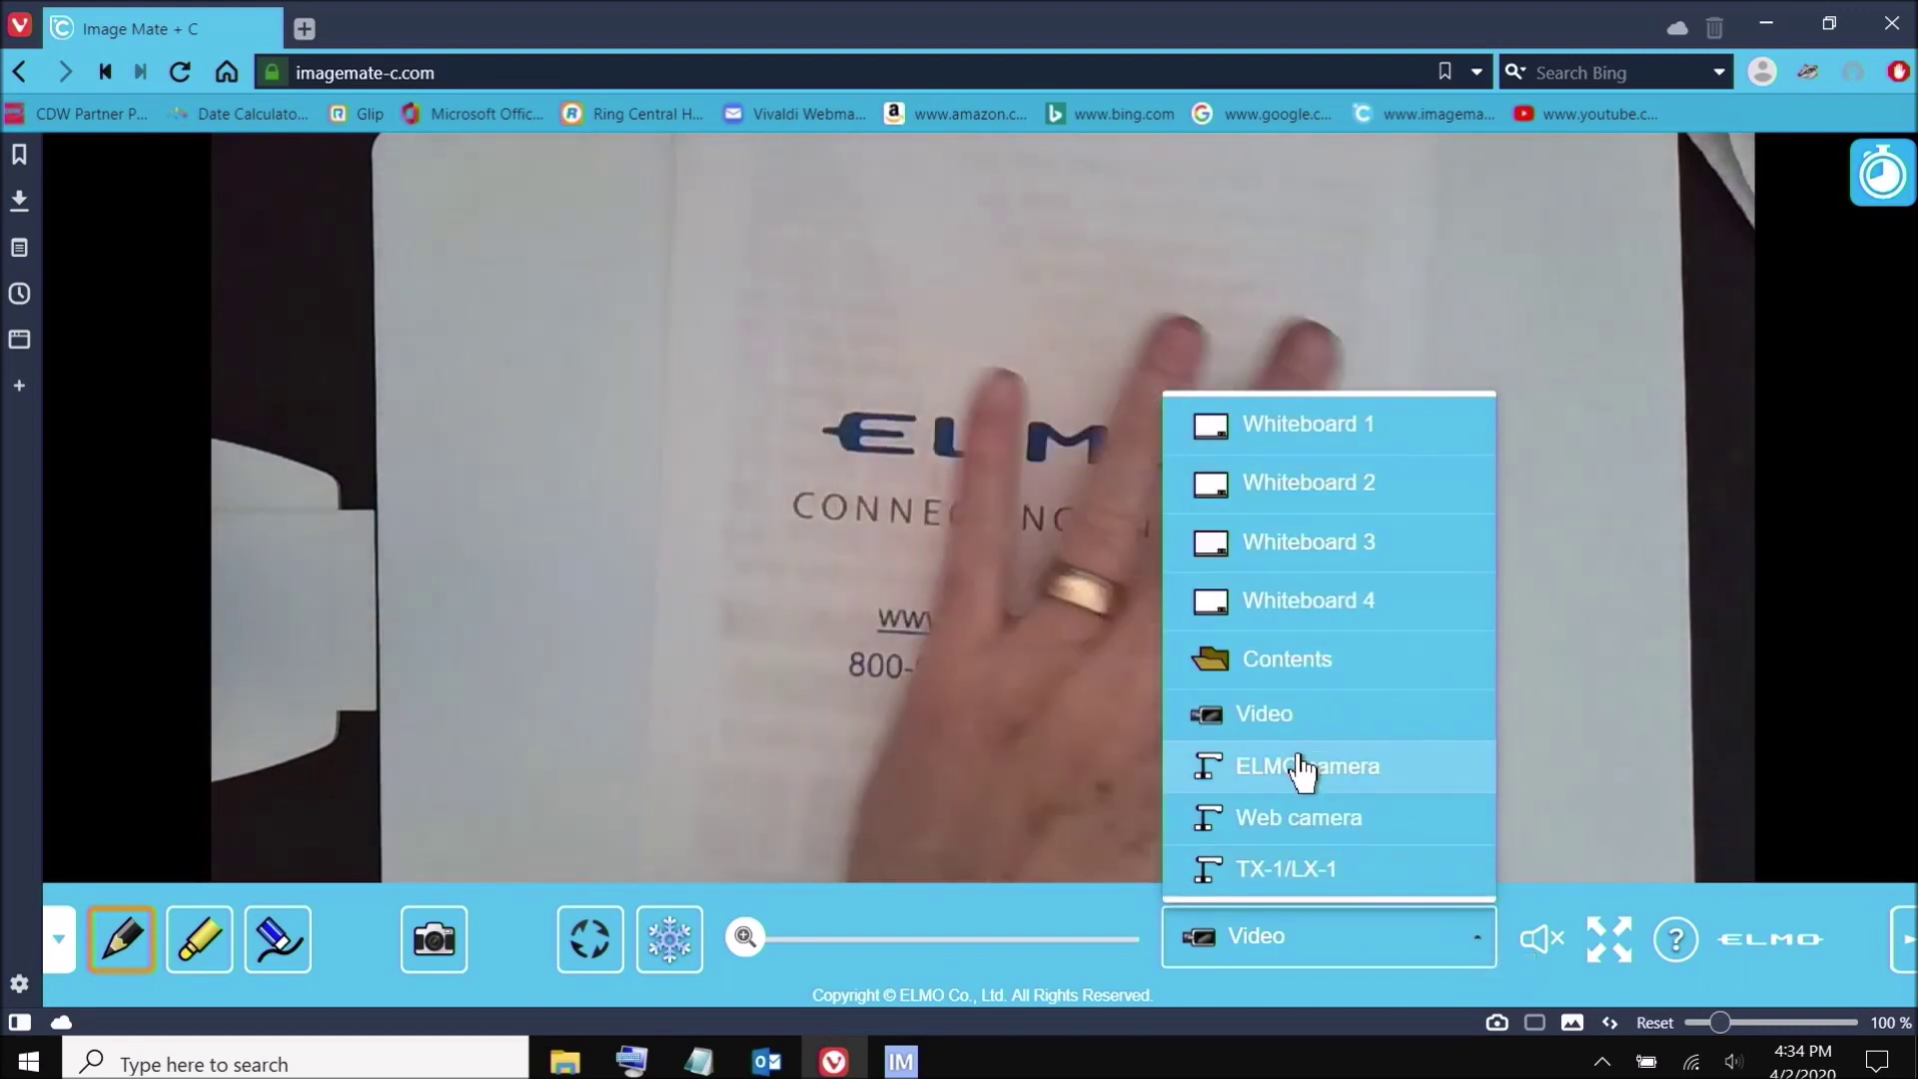
pyautogui.click(1306, 767)
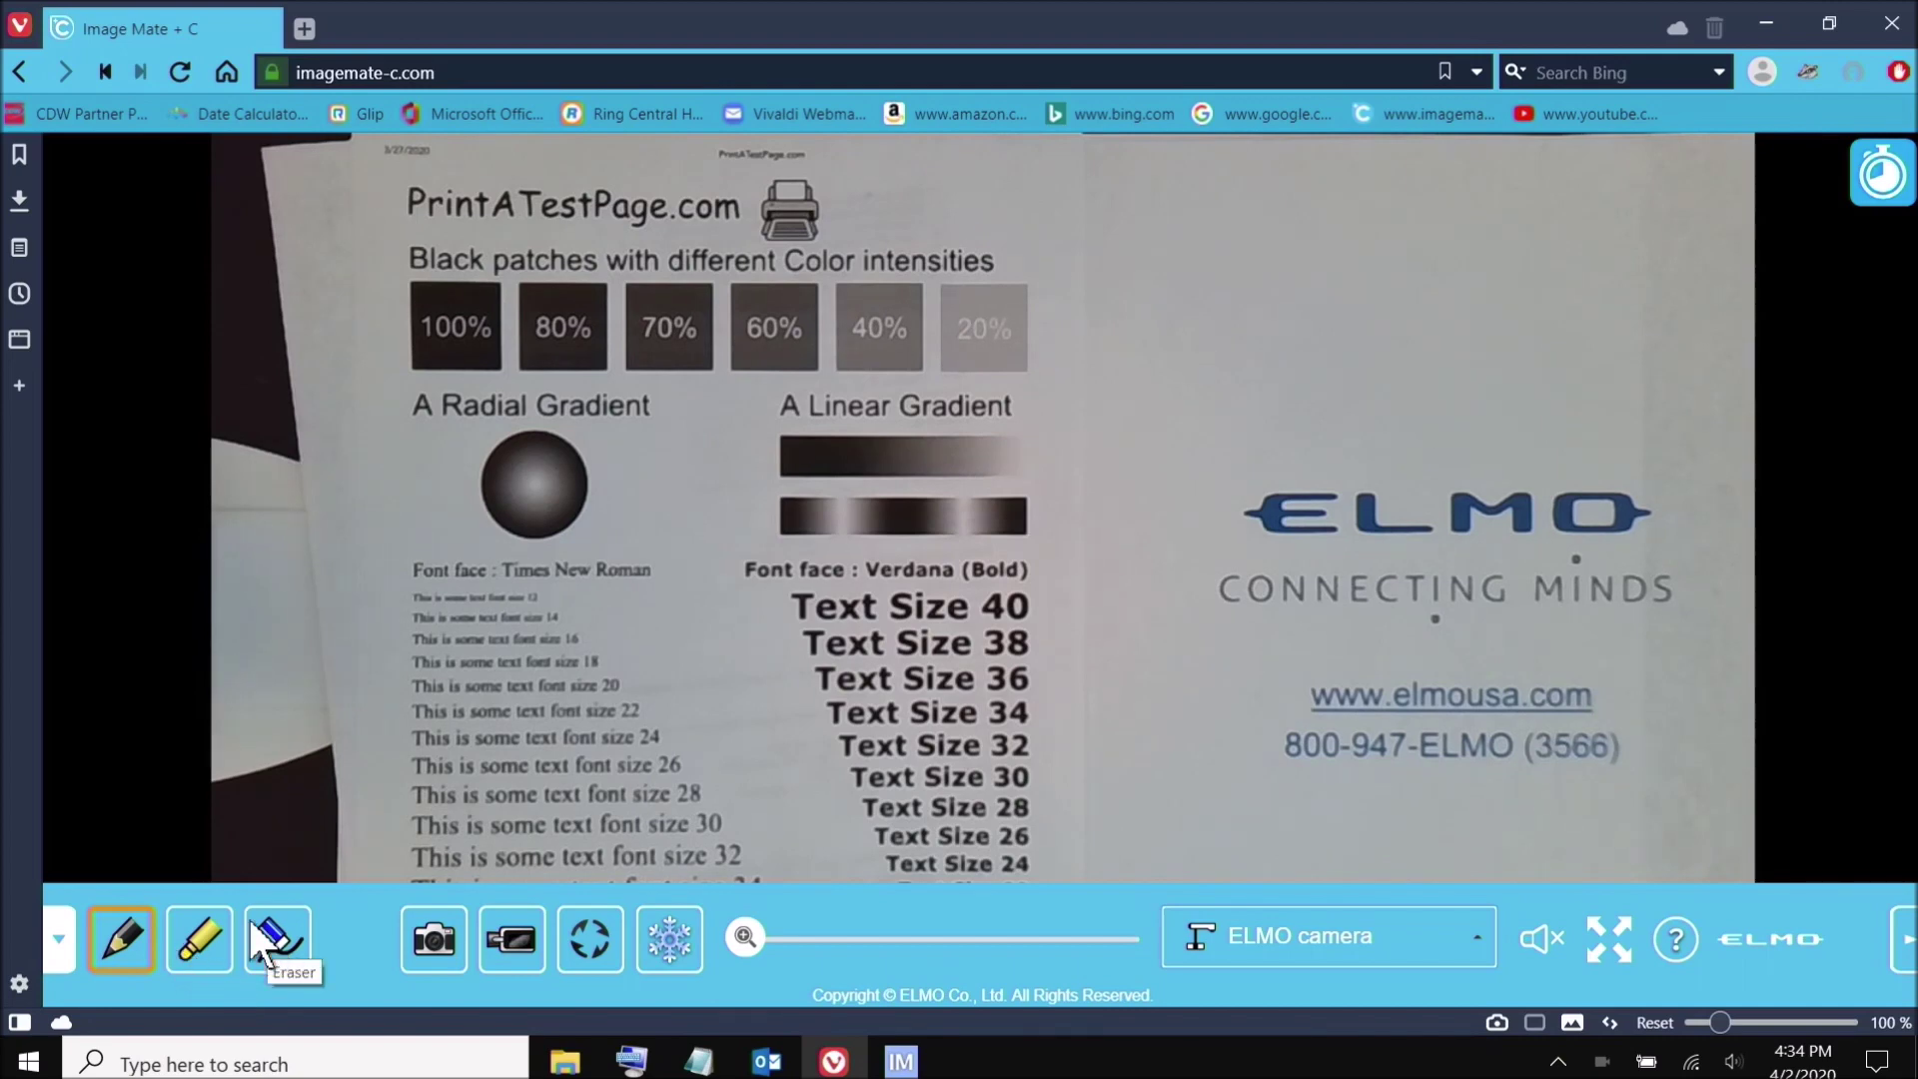
# Write 'Hello' in thick red pen across the test page, circled by looping strokes
pyautogui.click(121, 920)
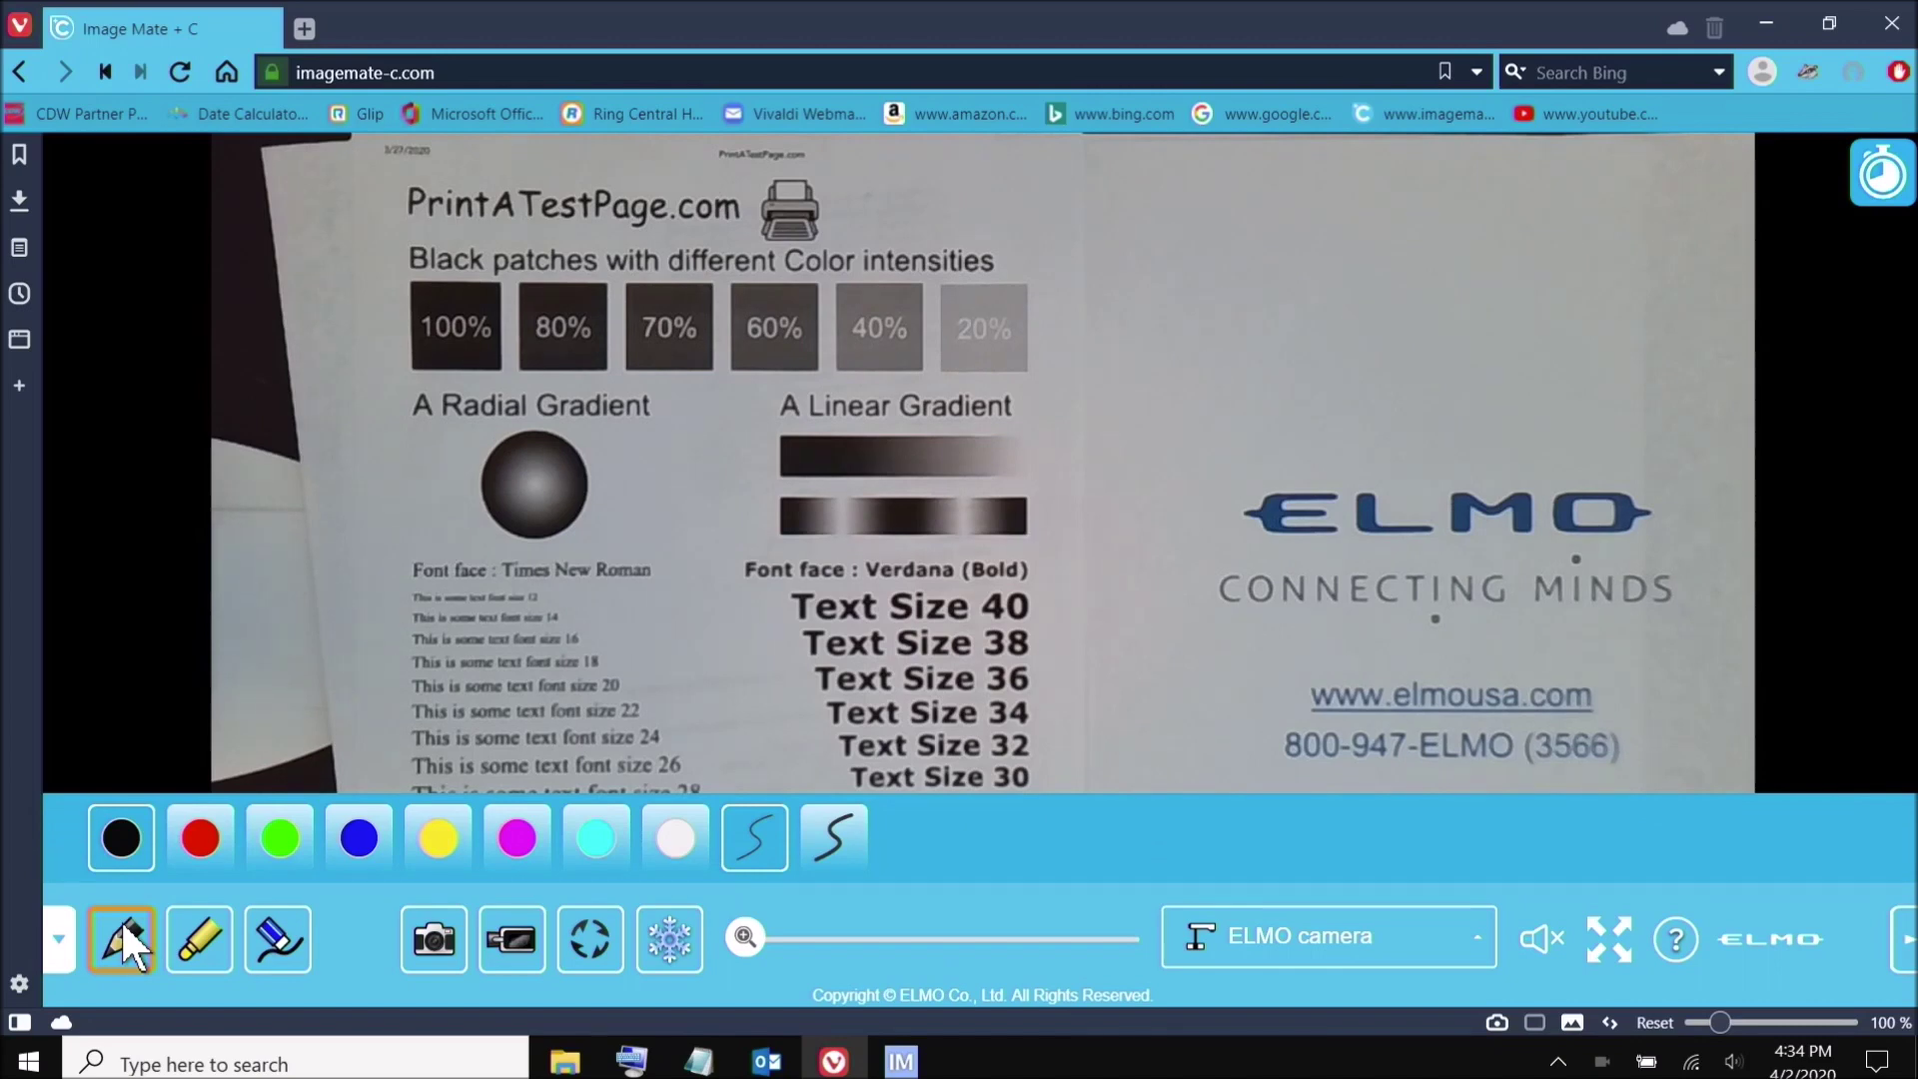
pyautogui.click(200, 837)
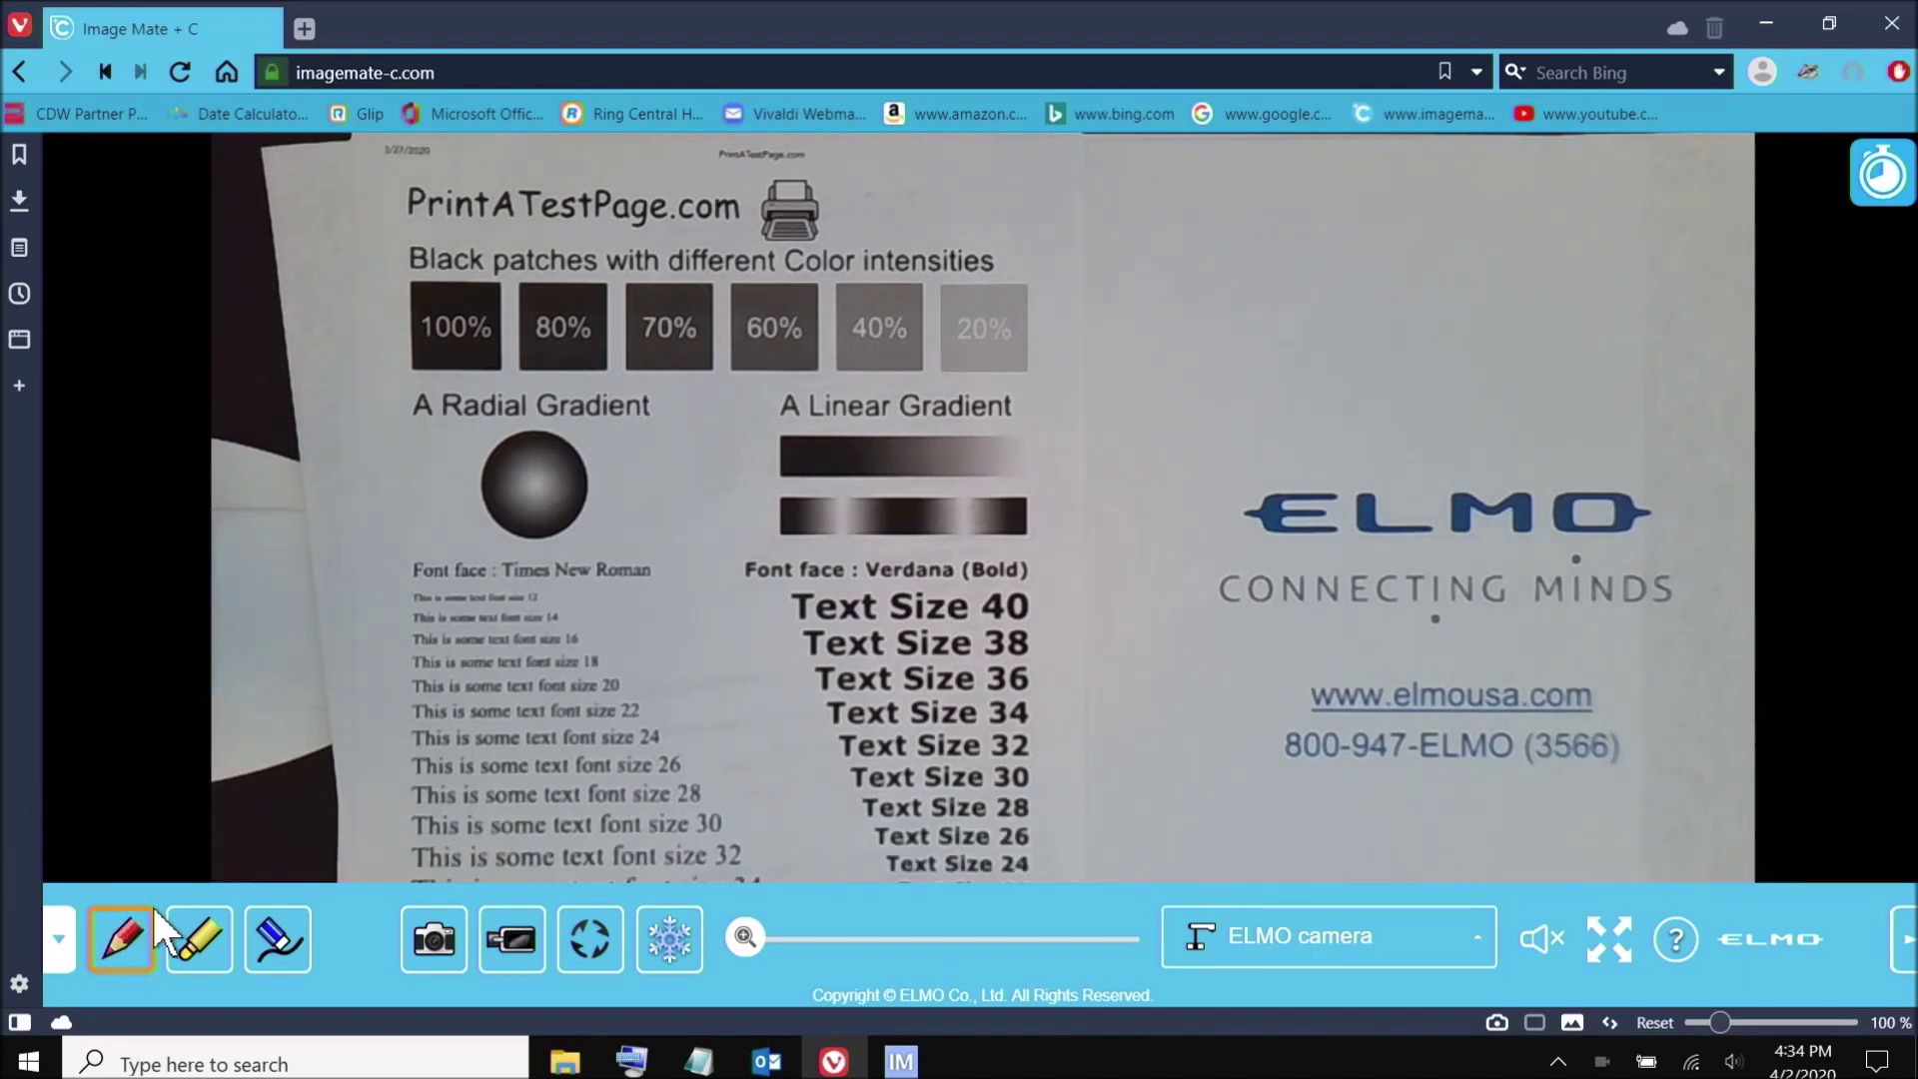
pyautogui.click(130, 925)
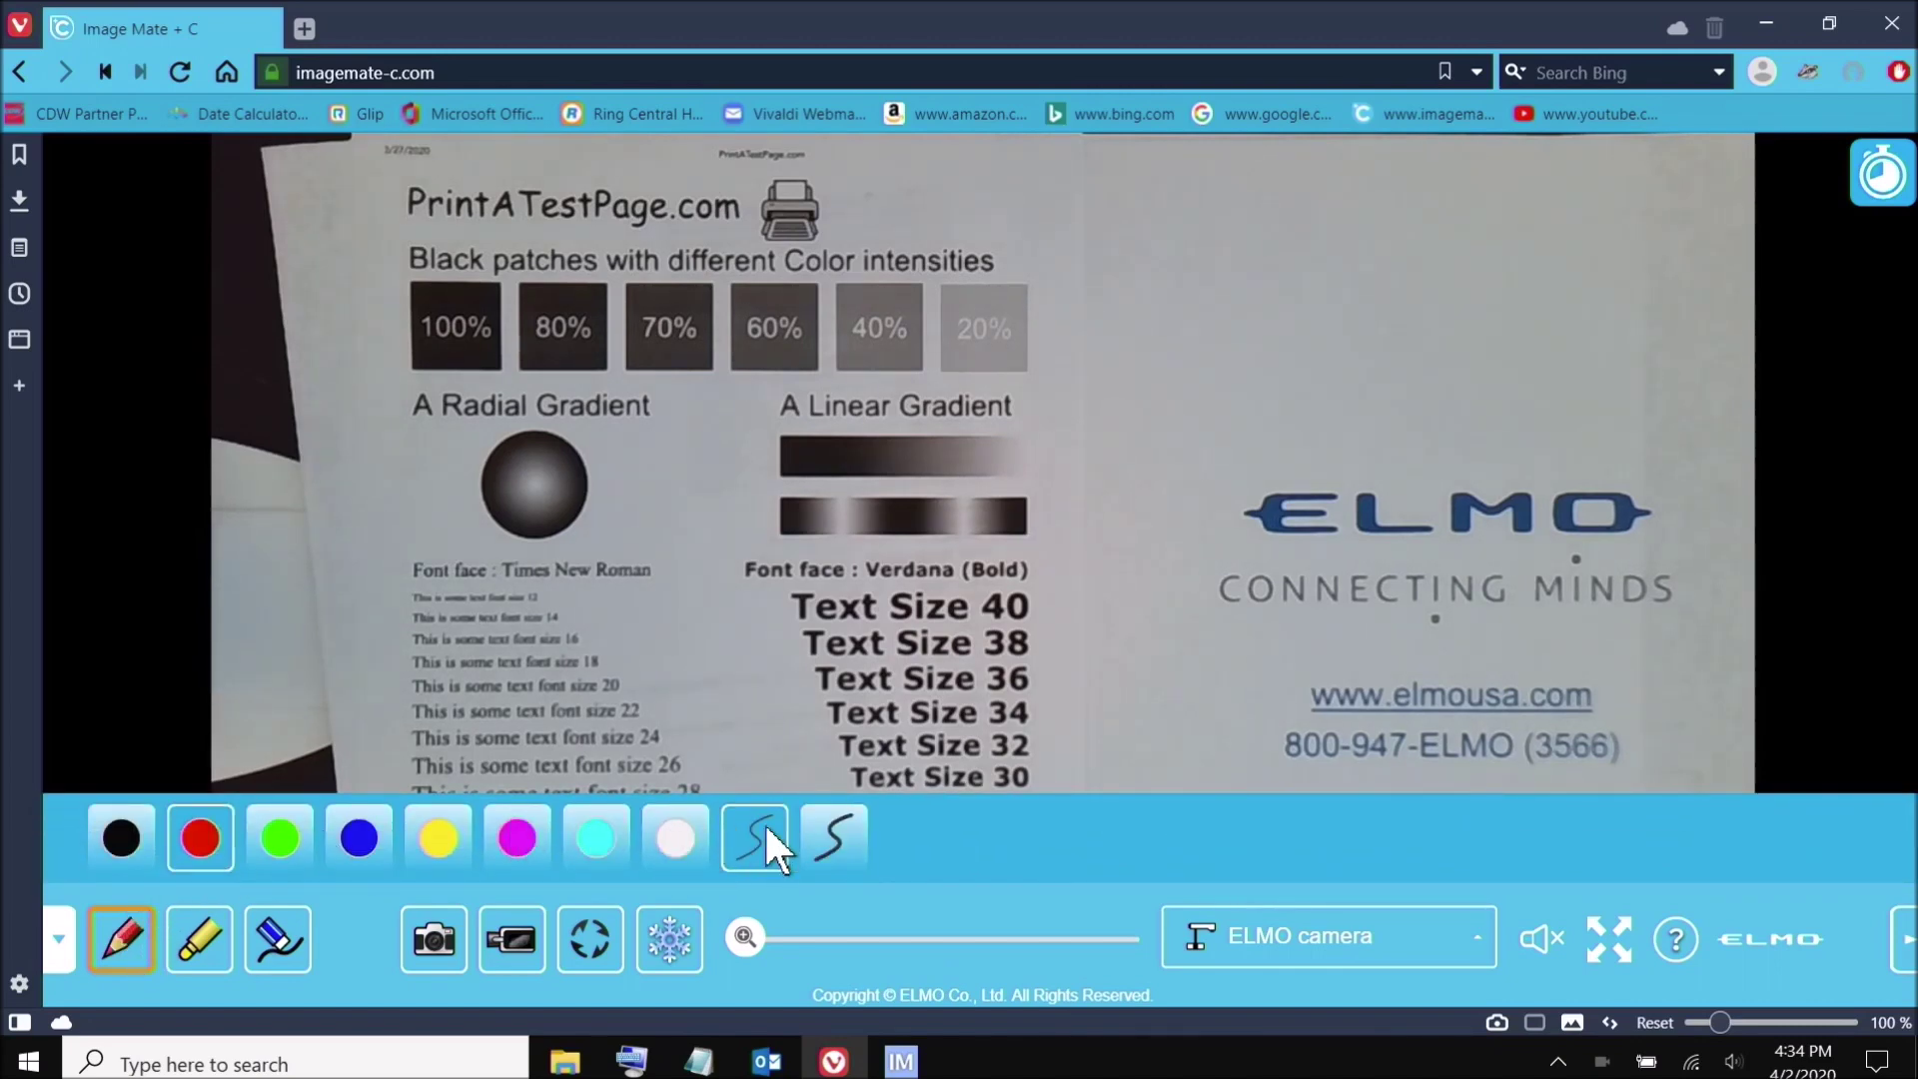
pyautogui.click(835, 838)
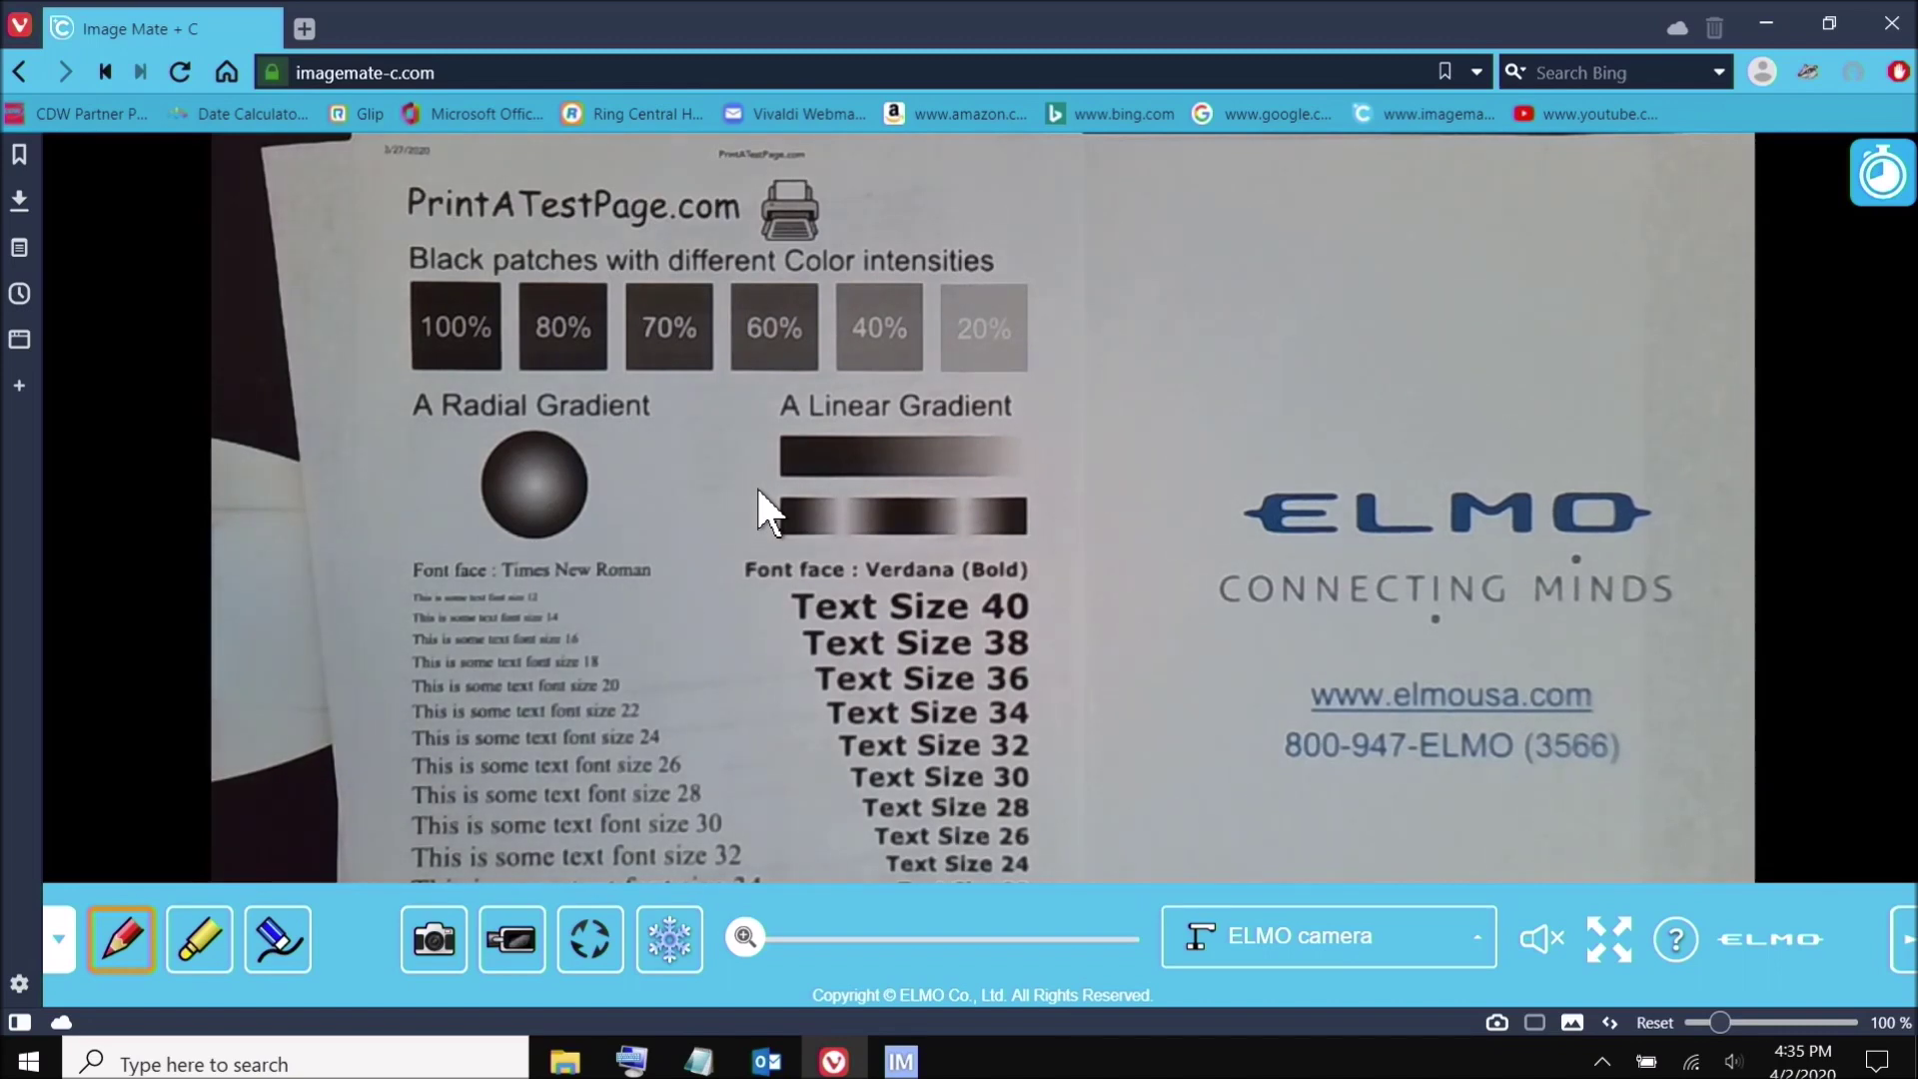
pyautogui.moveTo(639, 221)
pyautogui.mouseDown()
pyautogui.moveTo(619, 400)
pyautogui.moveTo(734, 285)
pyautogui.mouseUp()
pyautogui.moveTo(735, 178)
pyautogui.mouseDown()
pyautogui.moveTo(784, 420)
pyautogui.moveTo(1149, 444)
pyautogui.moveTo(1309, 300)
pyautogui.moveTo(1419, 321)
pyautogui.moveTo(539, 560)
pyautogui.moveTo(854, 135)
pyautogui.moveTo(1204, 555)
pyautogui.moveTo(839, 684)
pyautogui.moveTo(699, 425)
pyautogui.moveTo(1319, 479)
pyautogui.mouseUp()
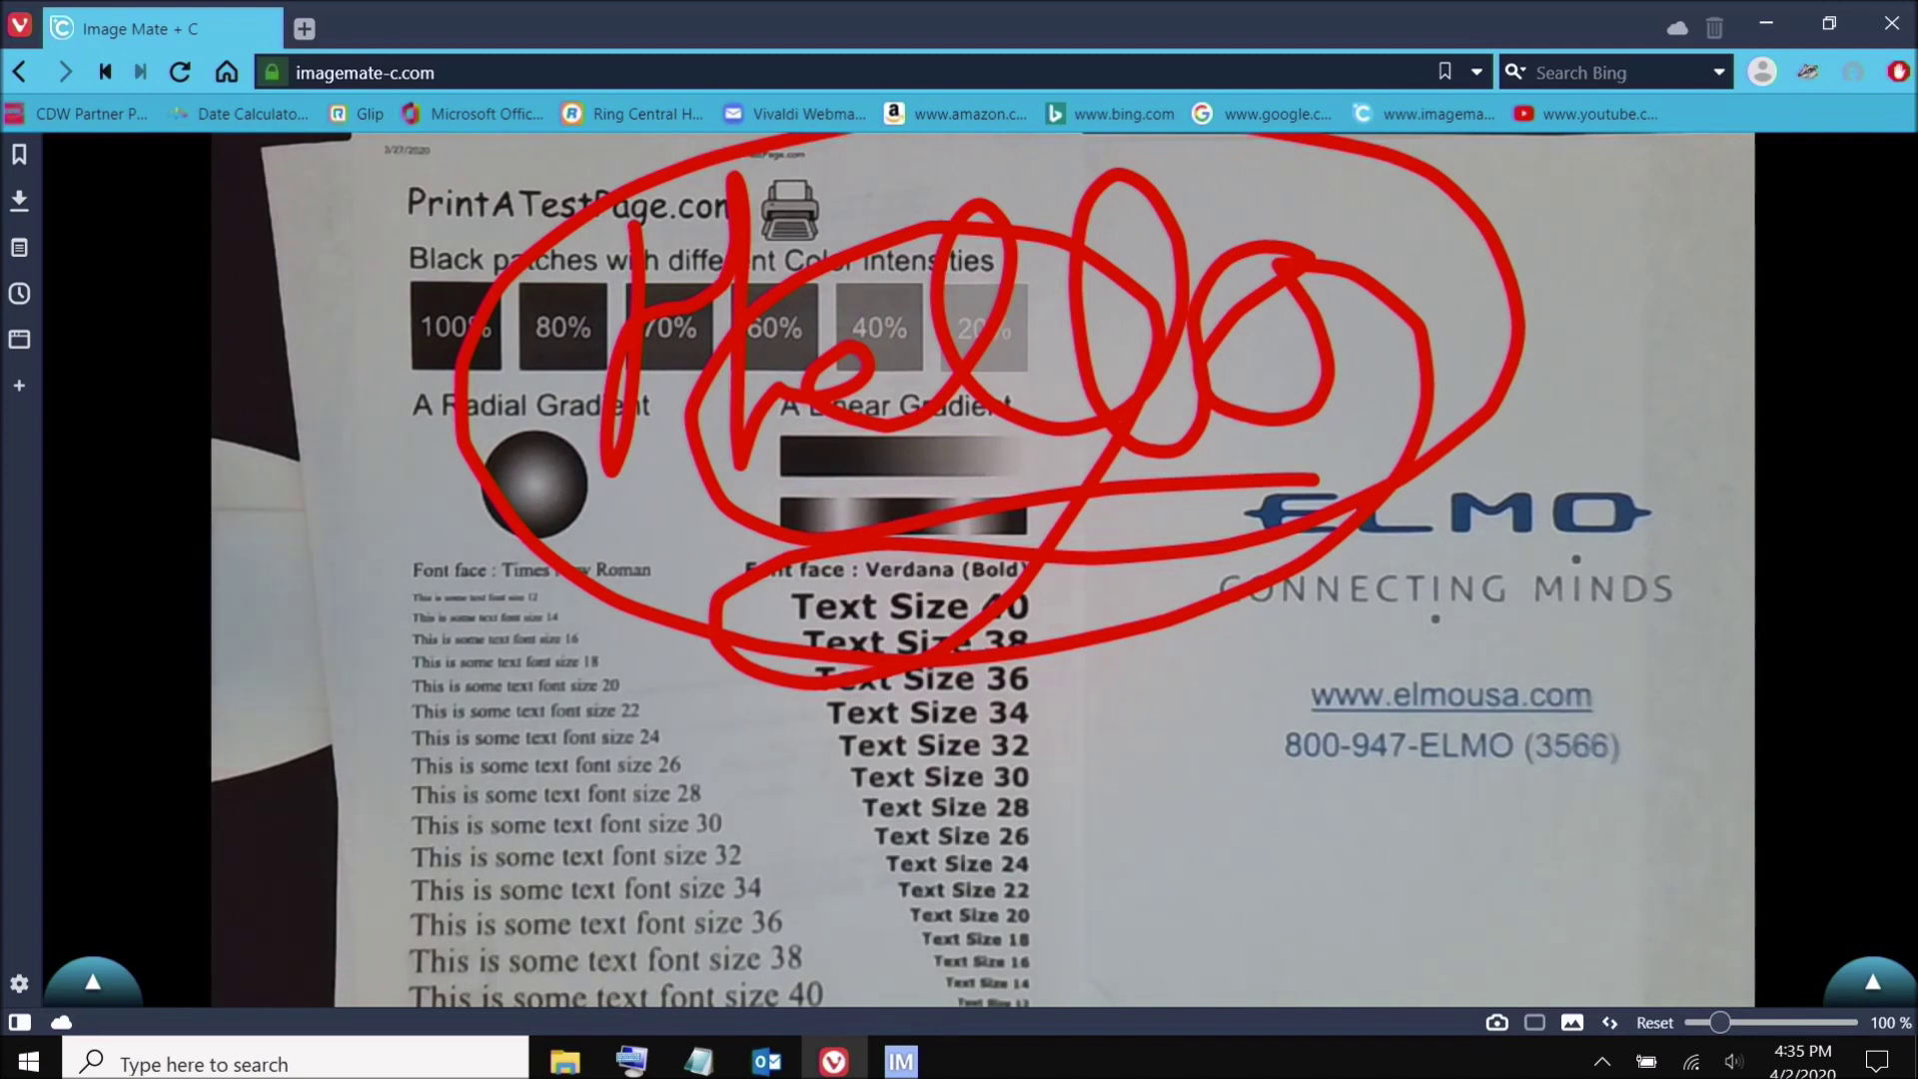
# Save a snapshot of the annotated view, switch to the yellow highlighter, then save another snapshot
pyautogui.click(86, 974)
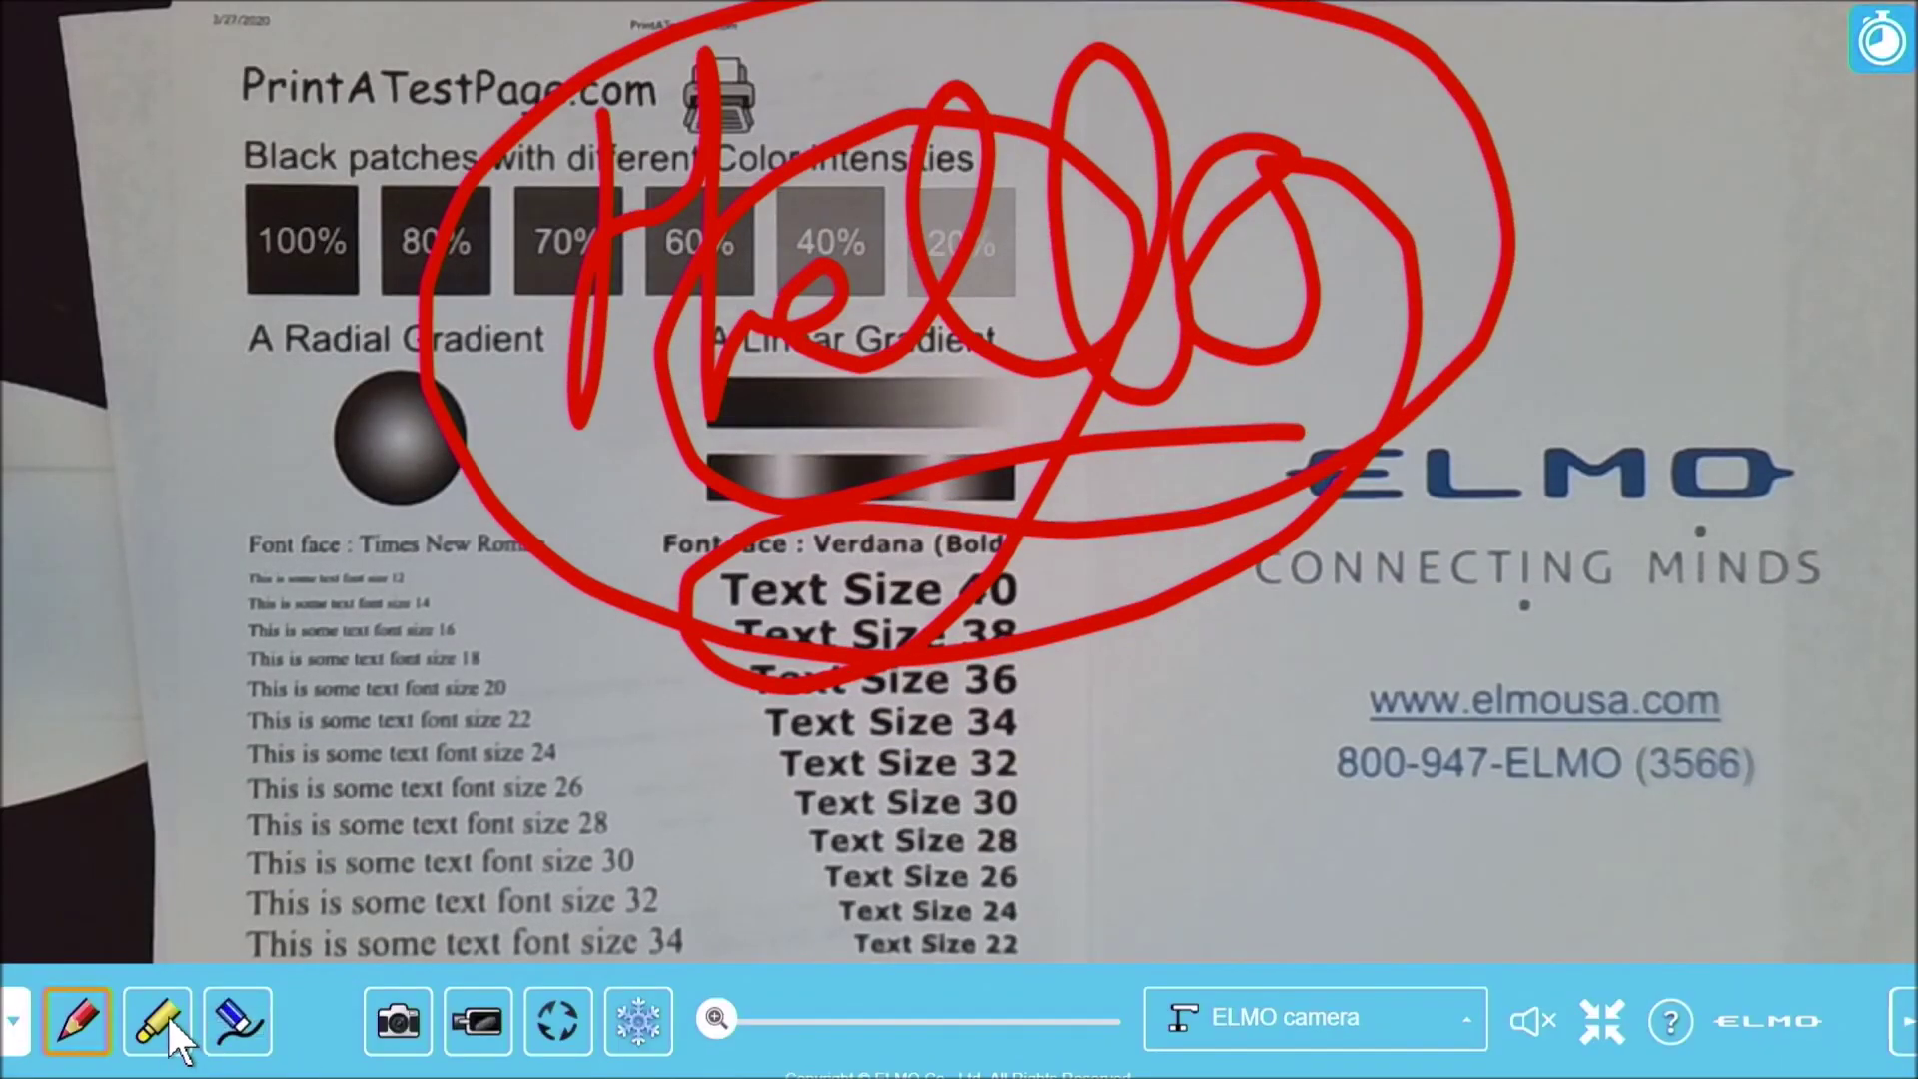
pyautogui.click(400, 1019)
pyautogui.click(174, 1016)
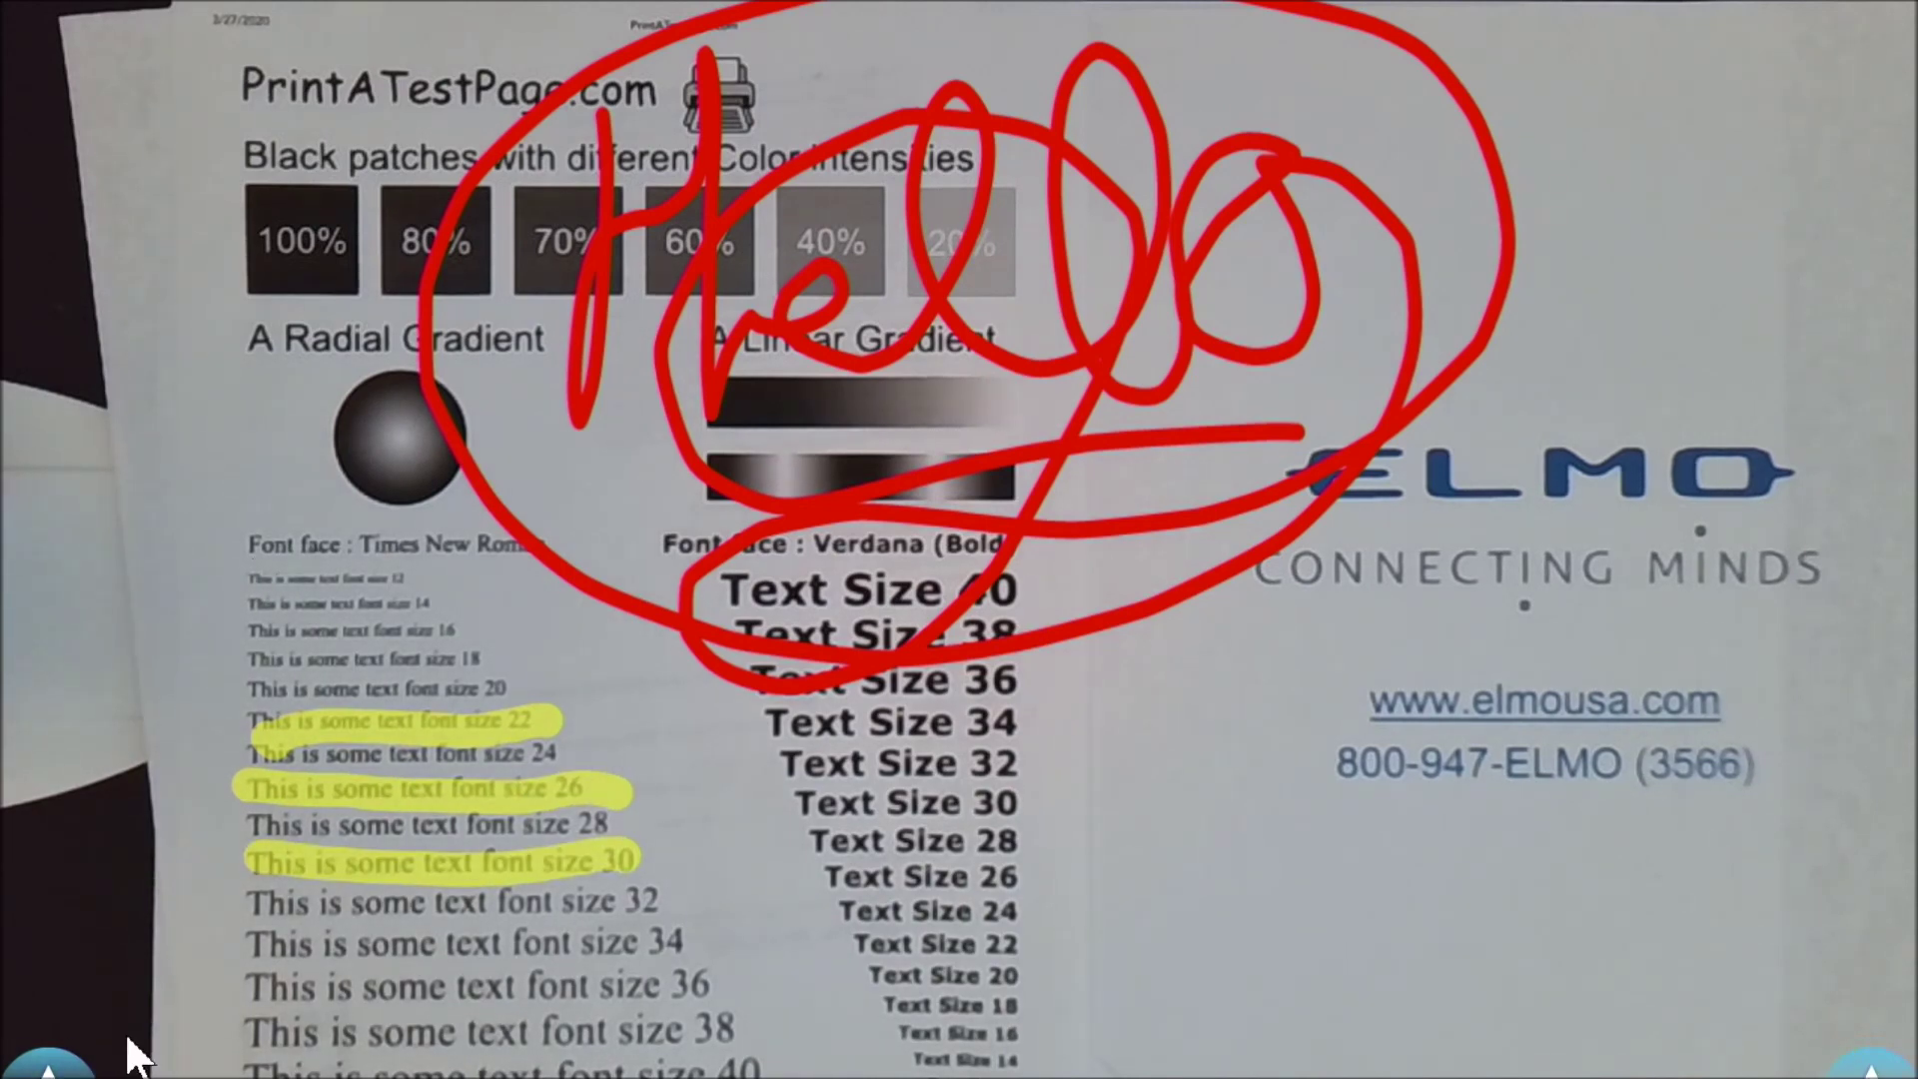
pyautogui.moveTo(587, 999)
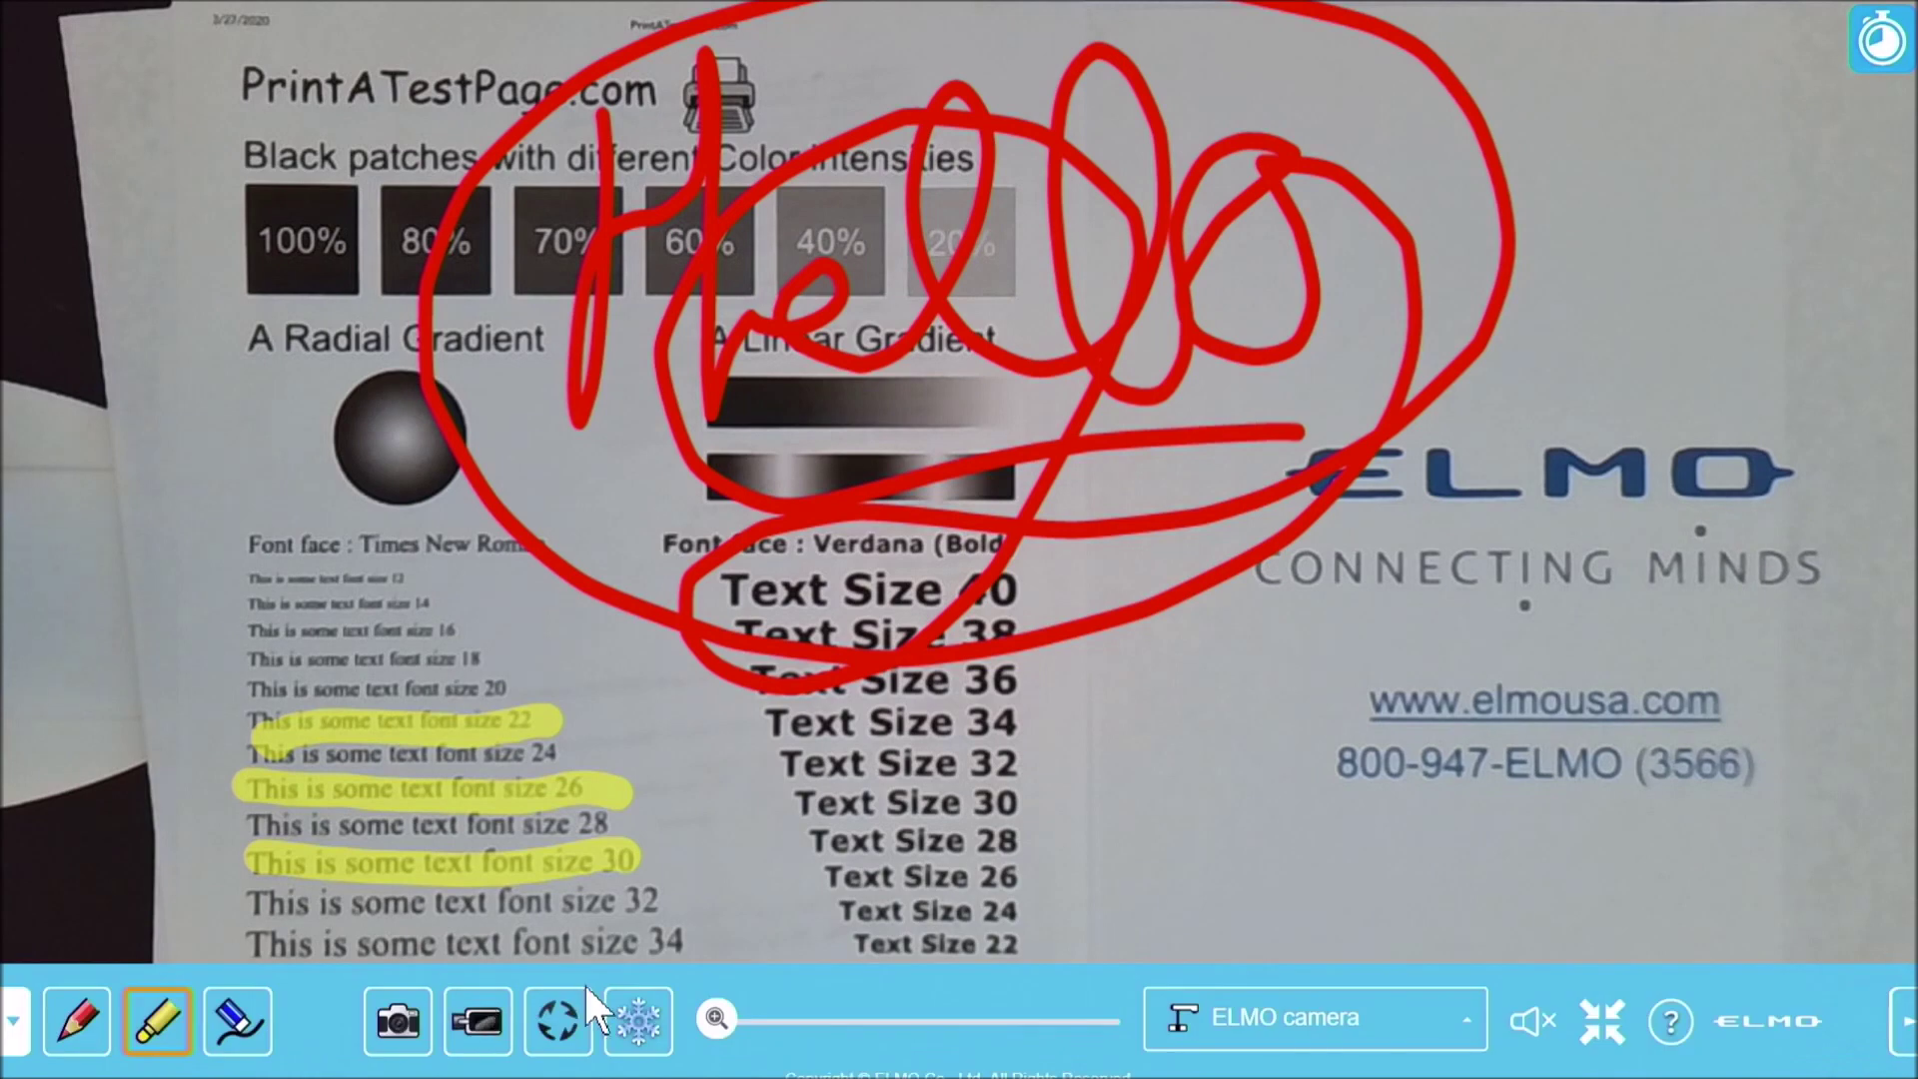
pyautogui.click(391, 1005)
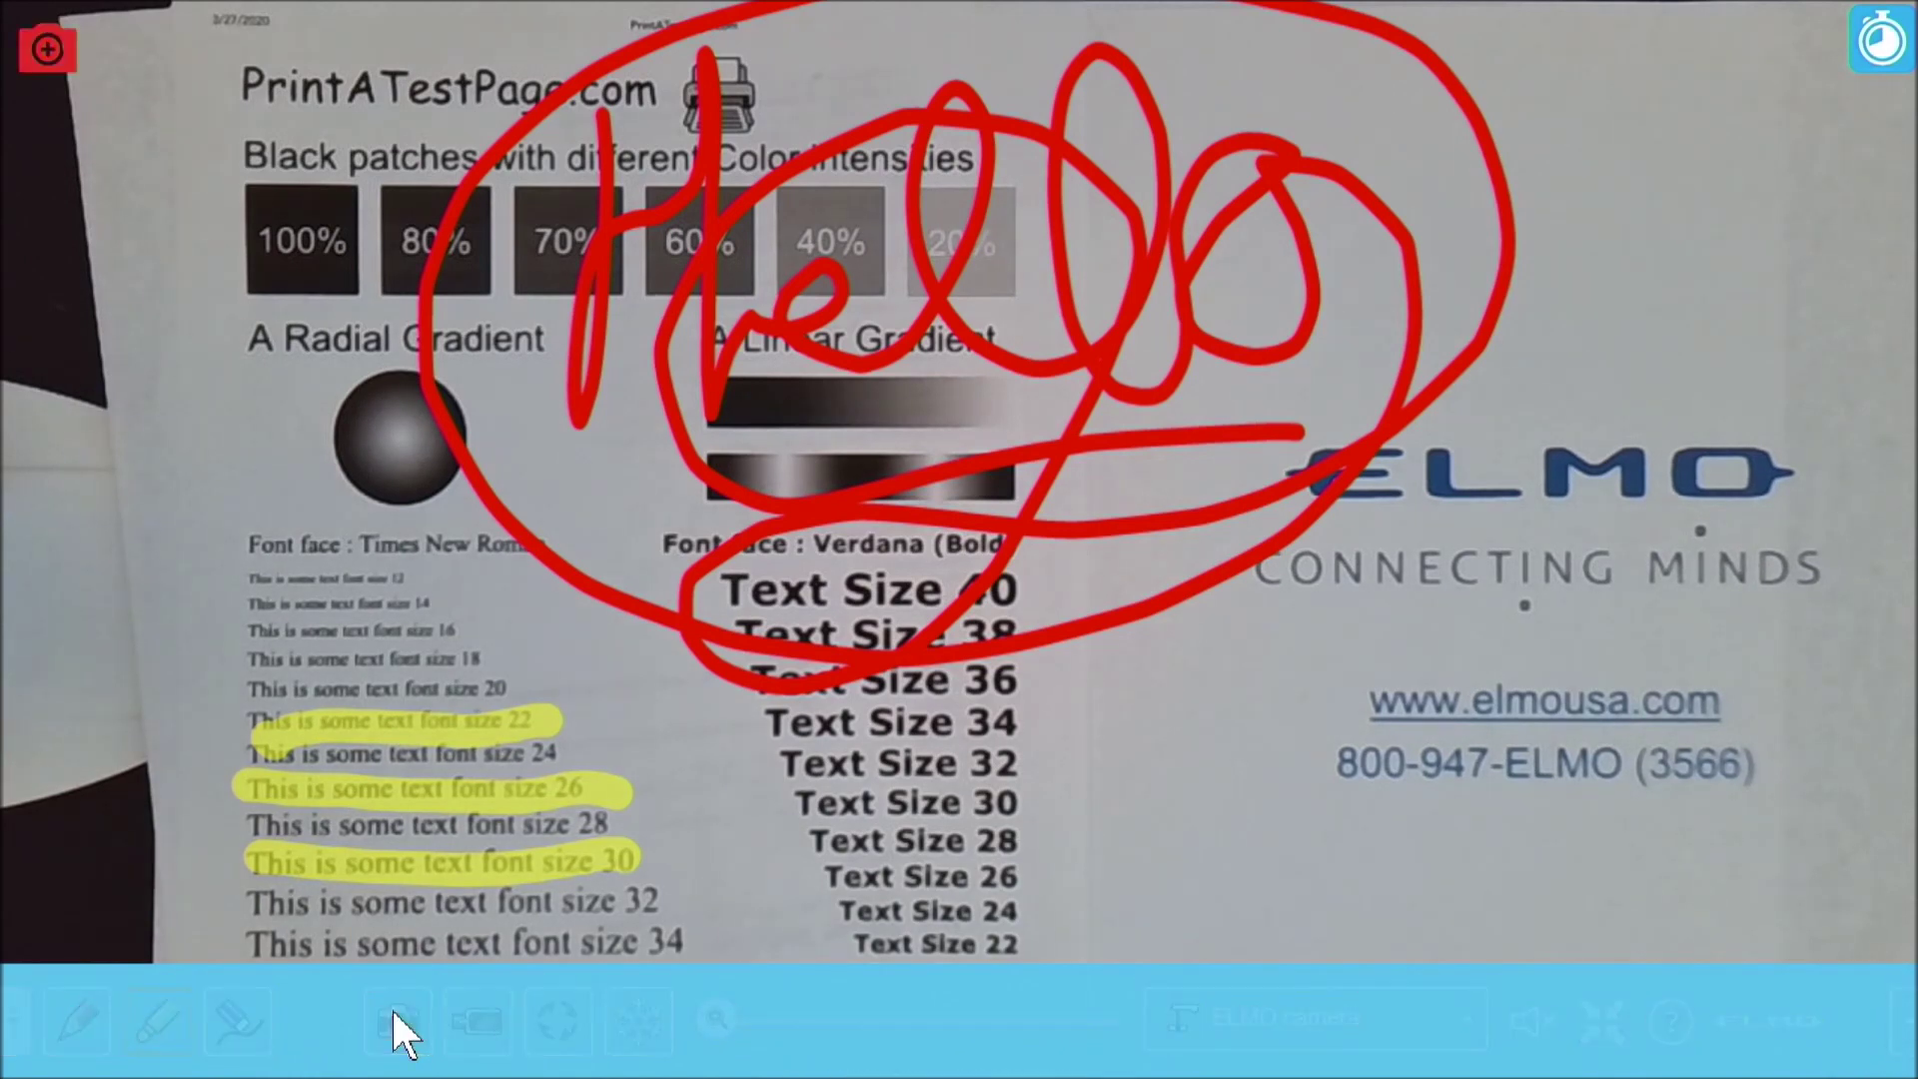
pyautogui.click(1463, 1019)
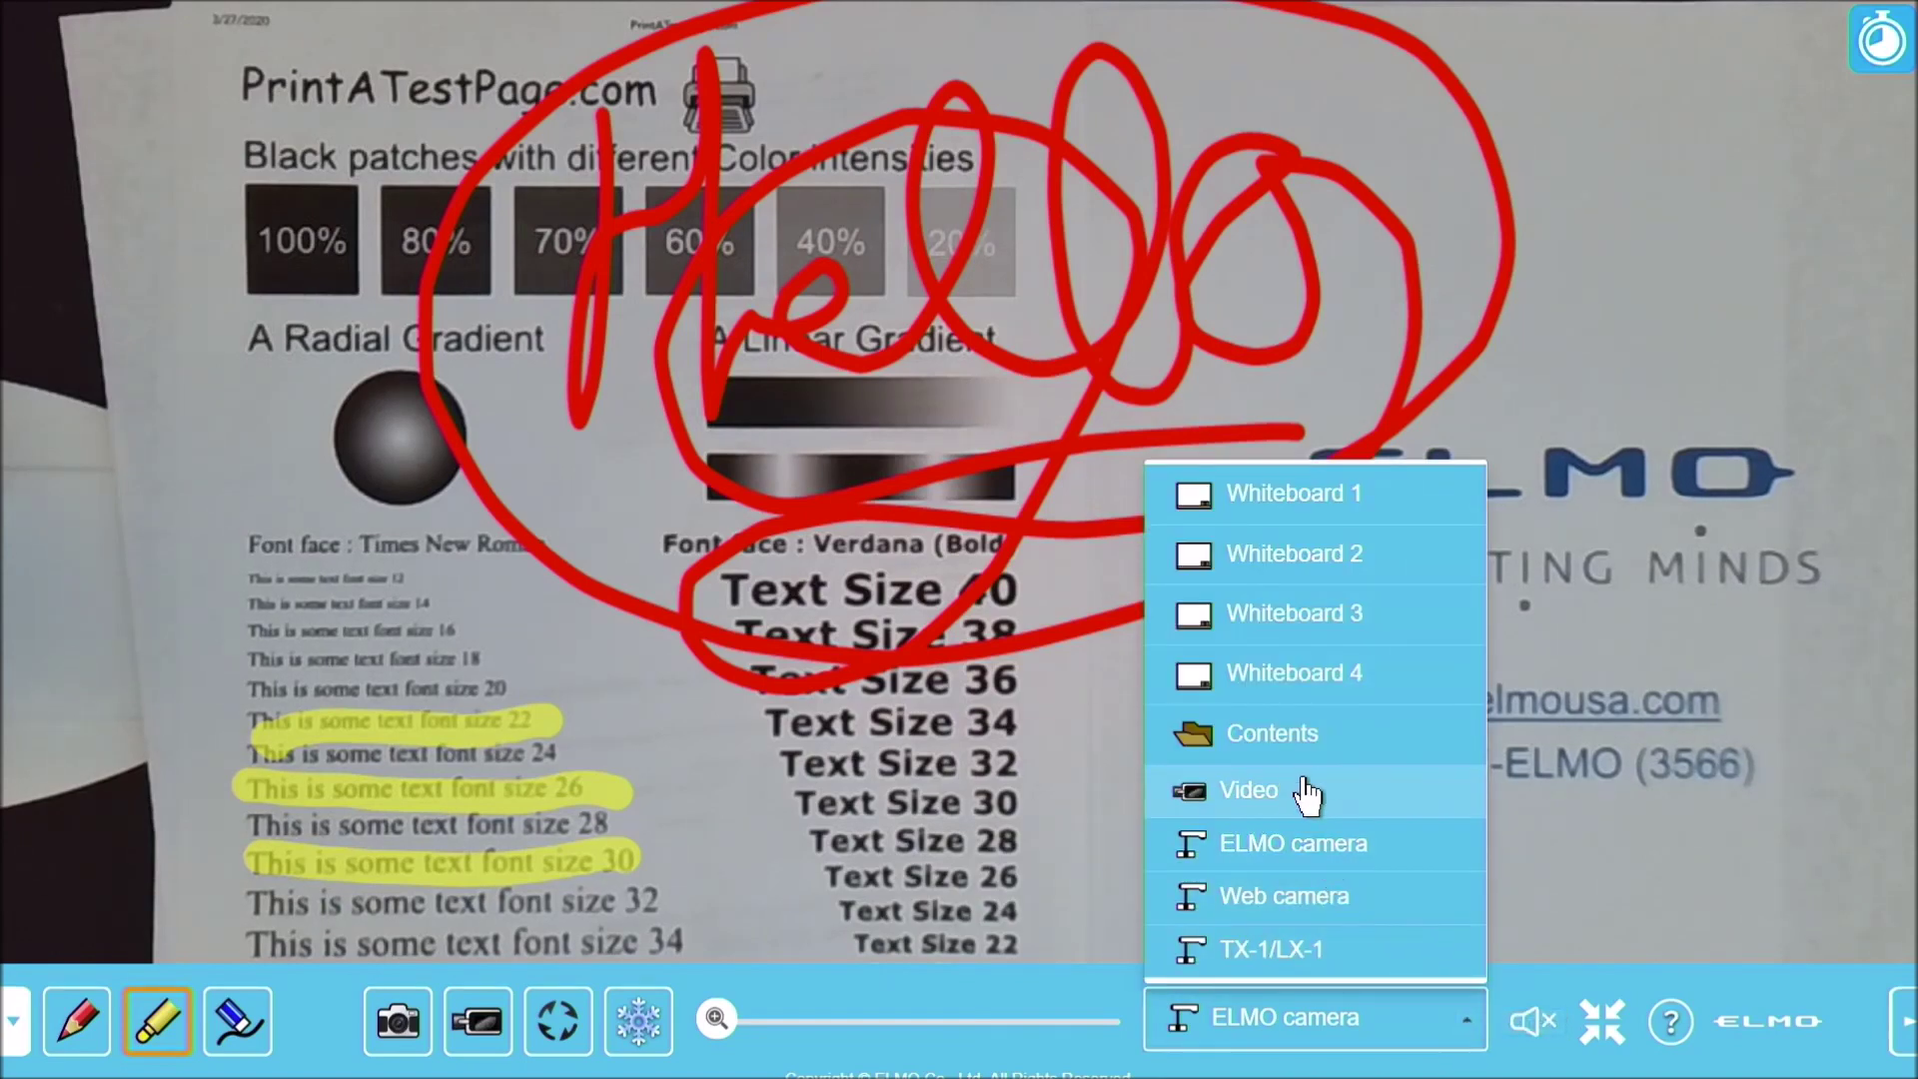
pyautogui.click(1299, 732)
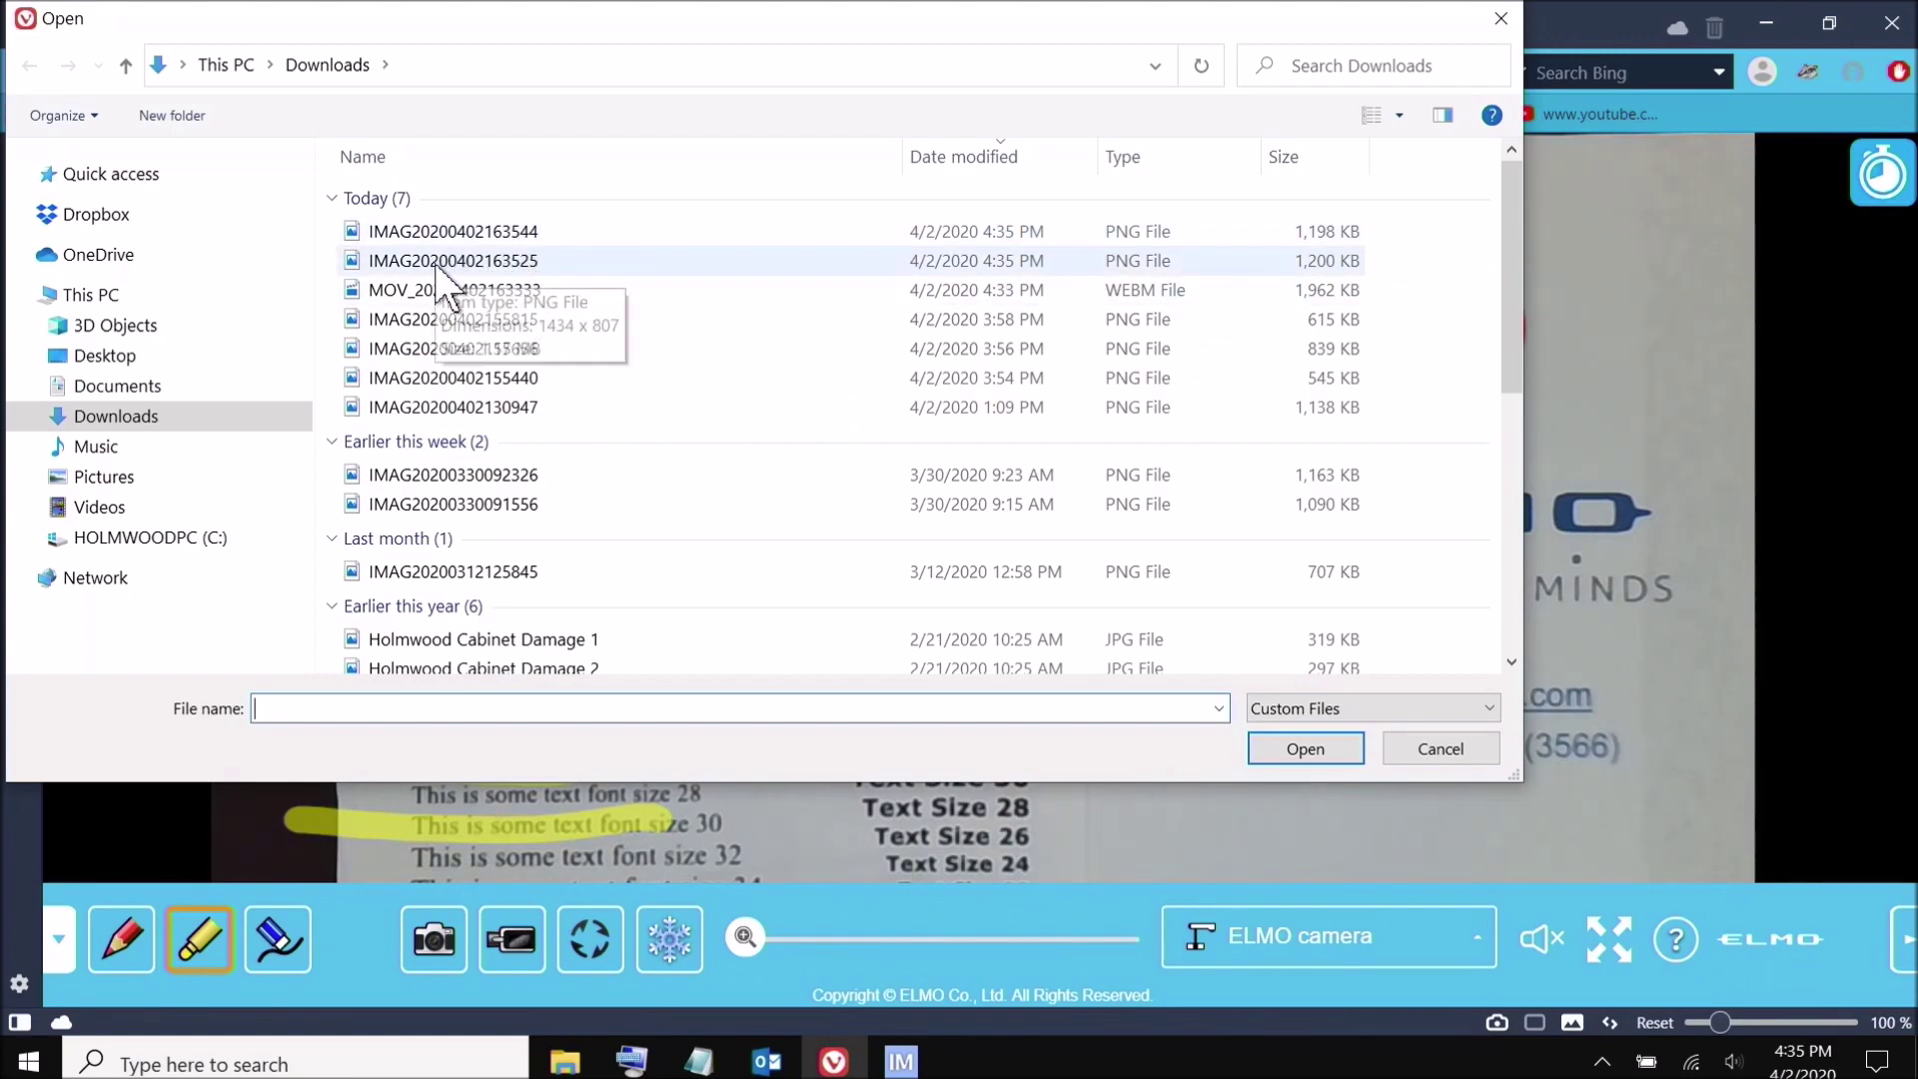
pyautogui.doubleClick(486, 259)
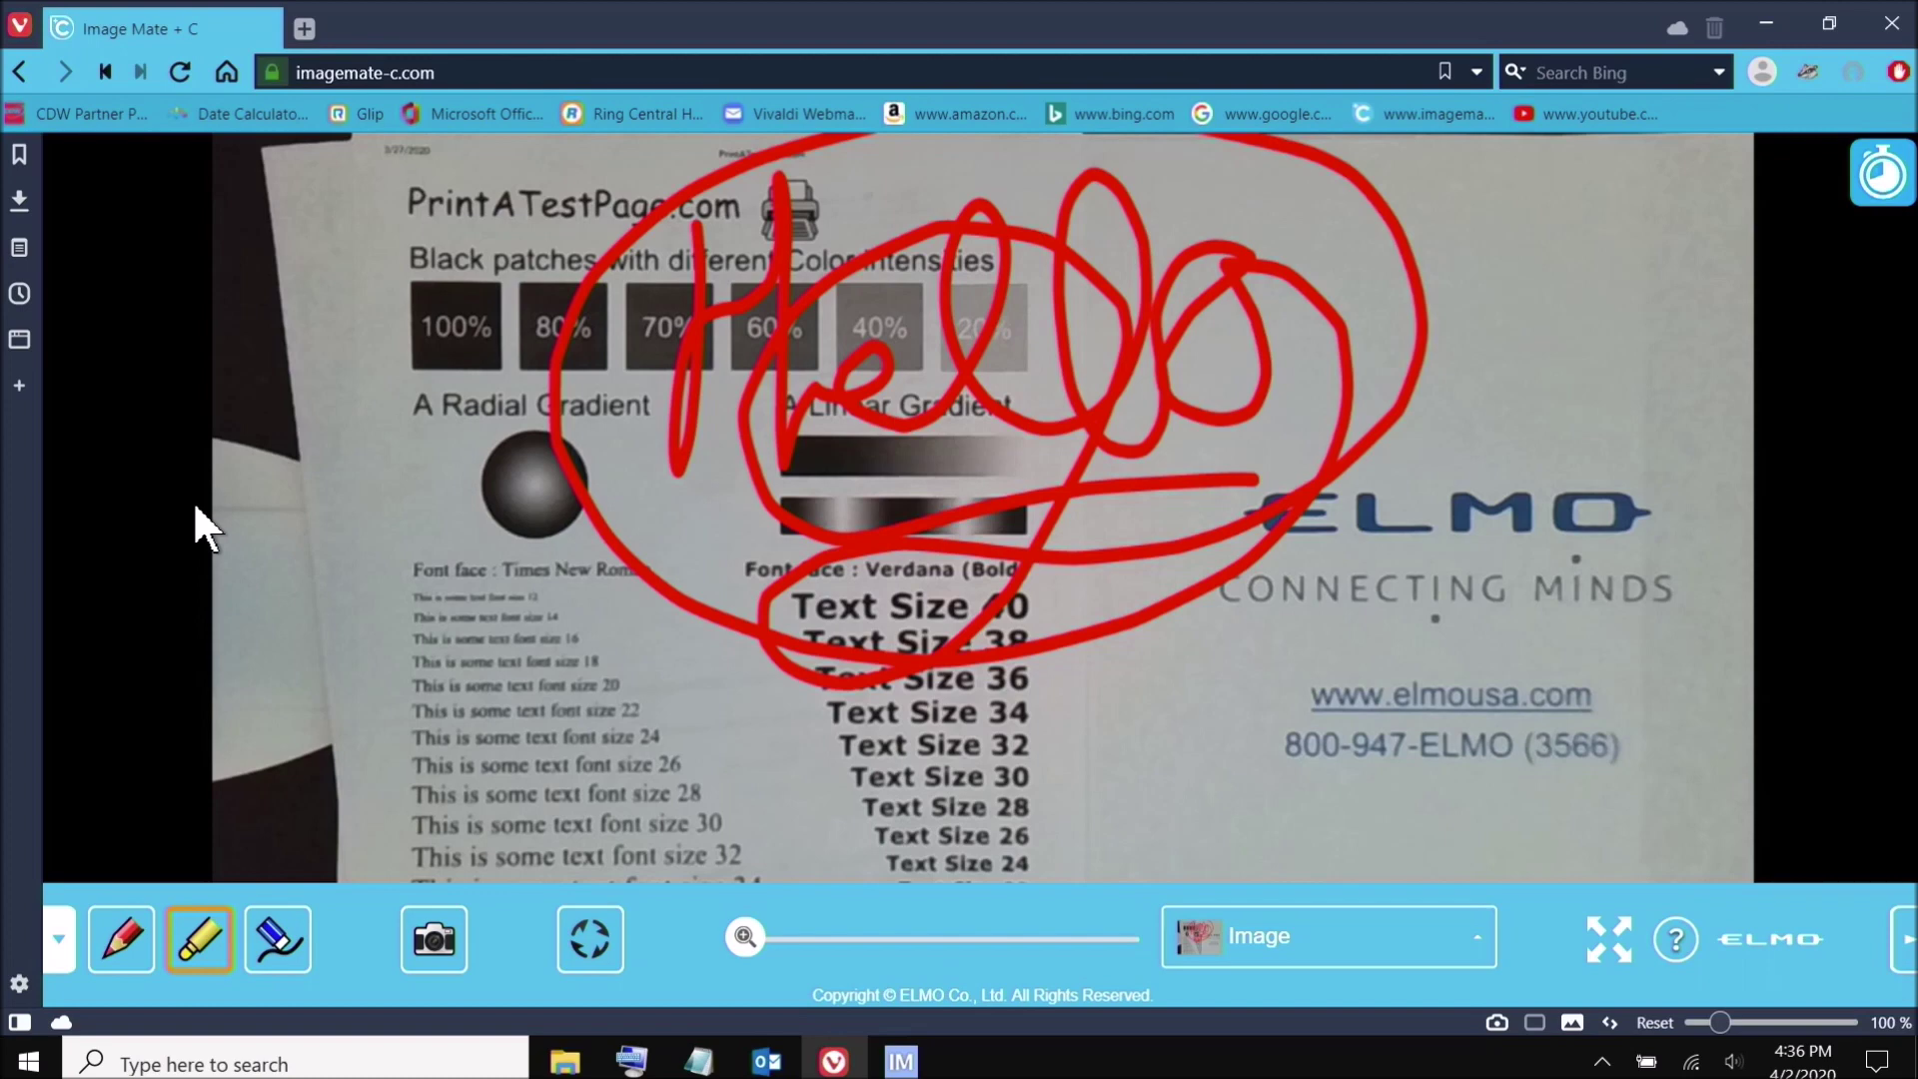
pyautogui.moveTo(418, 738)
pyautogui.mouseDown()
pyautogui.moveTo(405, 711)
pyautogui.moveTo(460, 767)
pyautogui.moveTo(704, 769)
pyautogui.mouseUp()
# Highlight the font size 30 line in yellow, scribble across the page in blue, then save a snapshot
pyautogui.moveTo(394, 823); pyautogui.dragTo(768, 826)
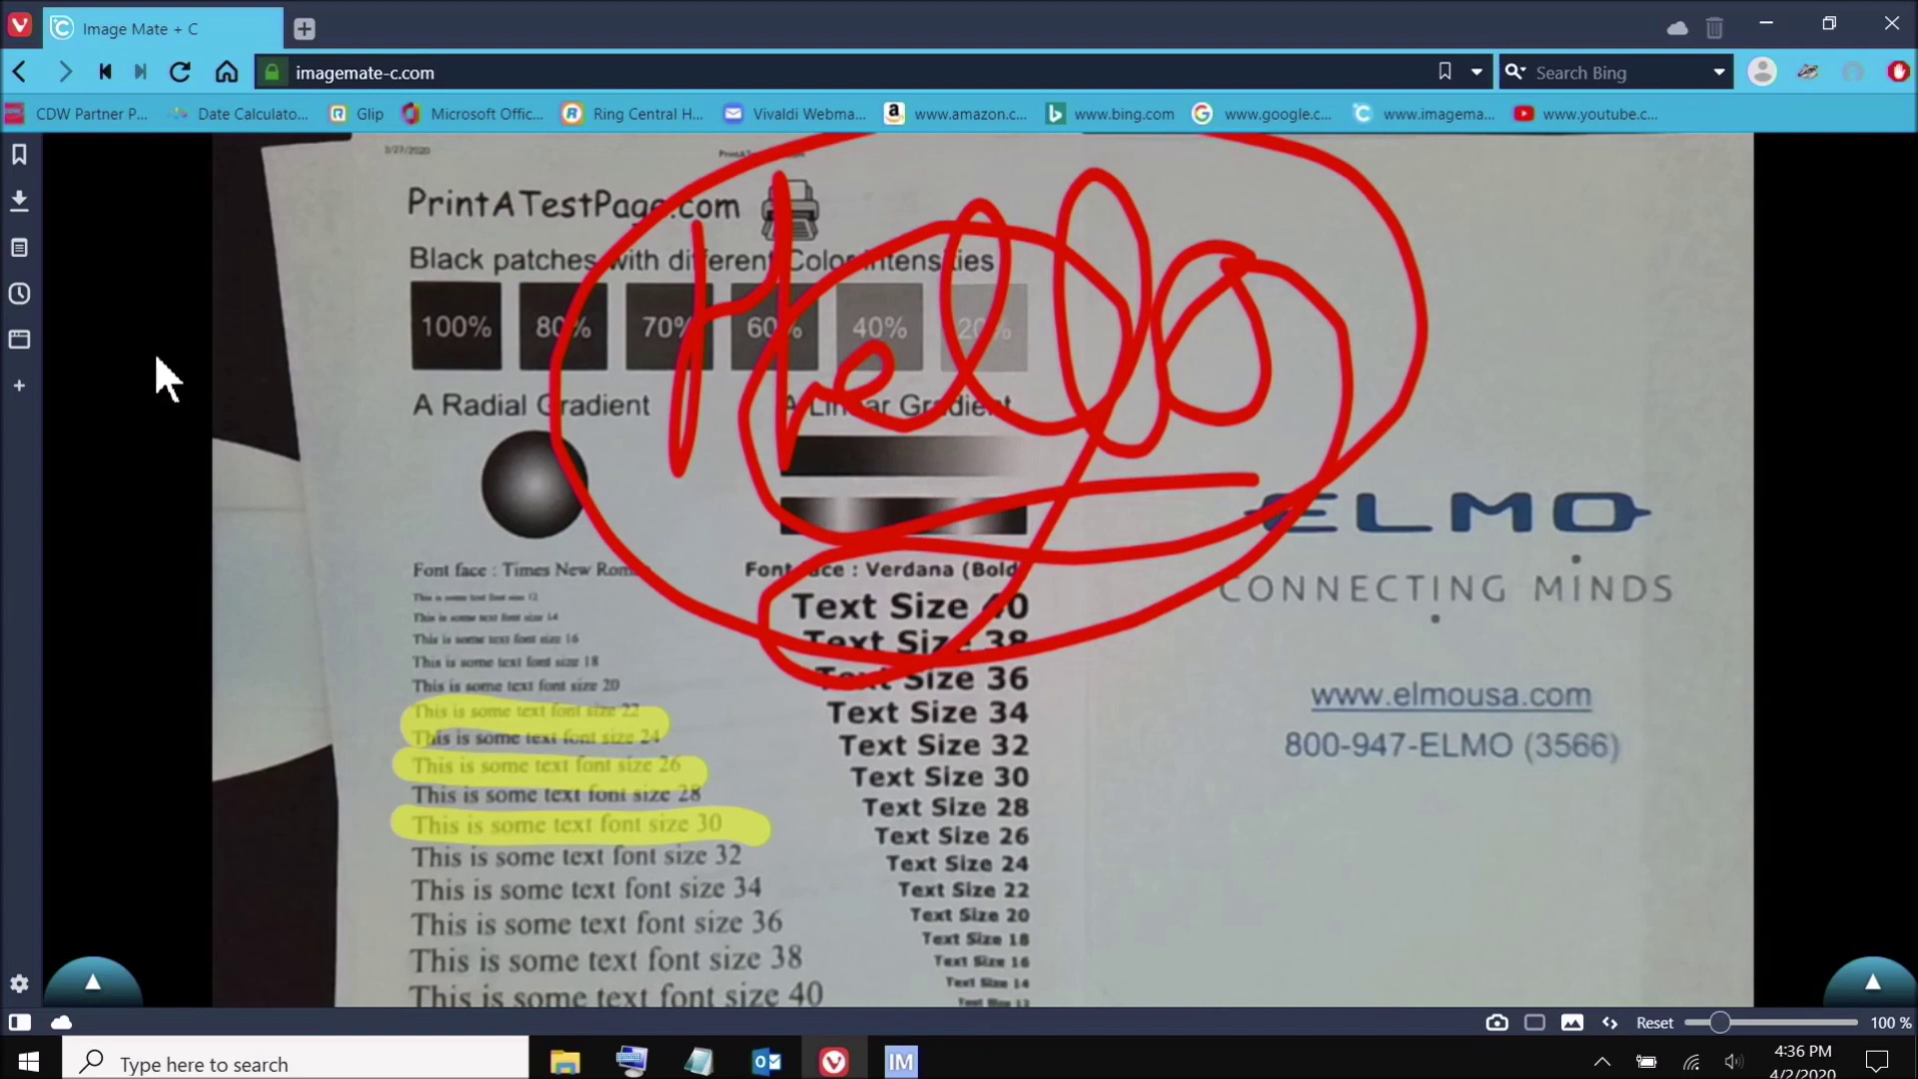
pyautogui.click(93, 981)
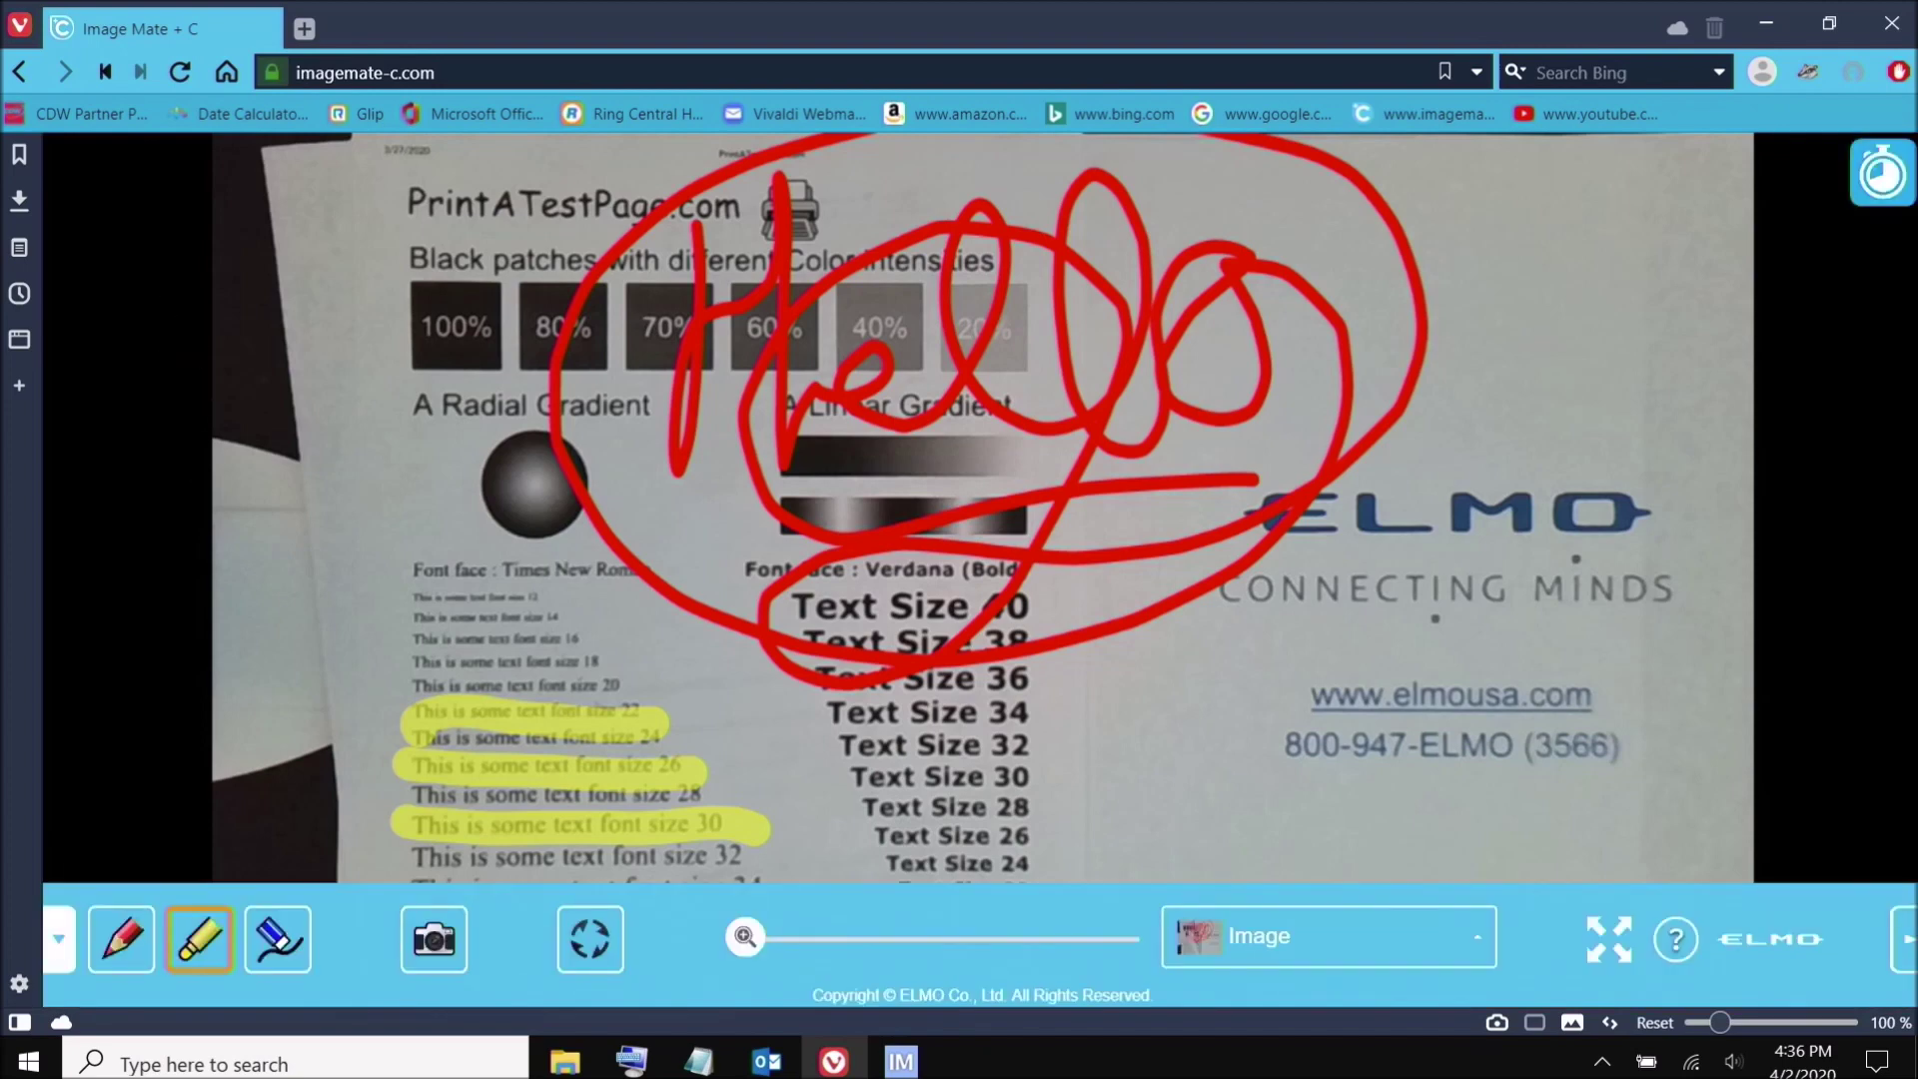
pyautogui.click(121, 939)
pyautogui.click(344, 837)
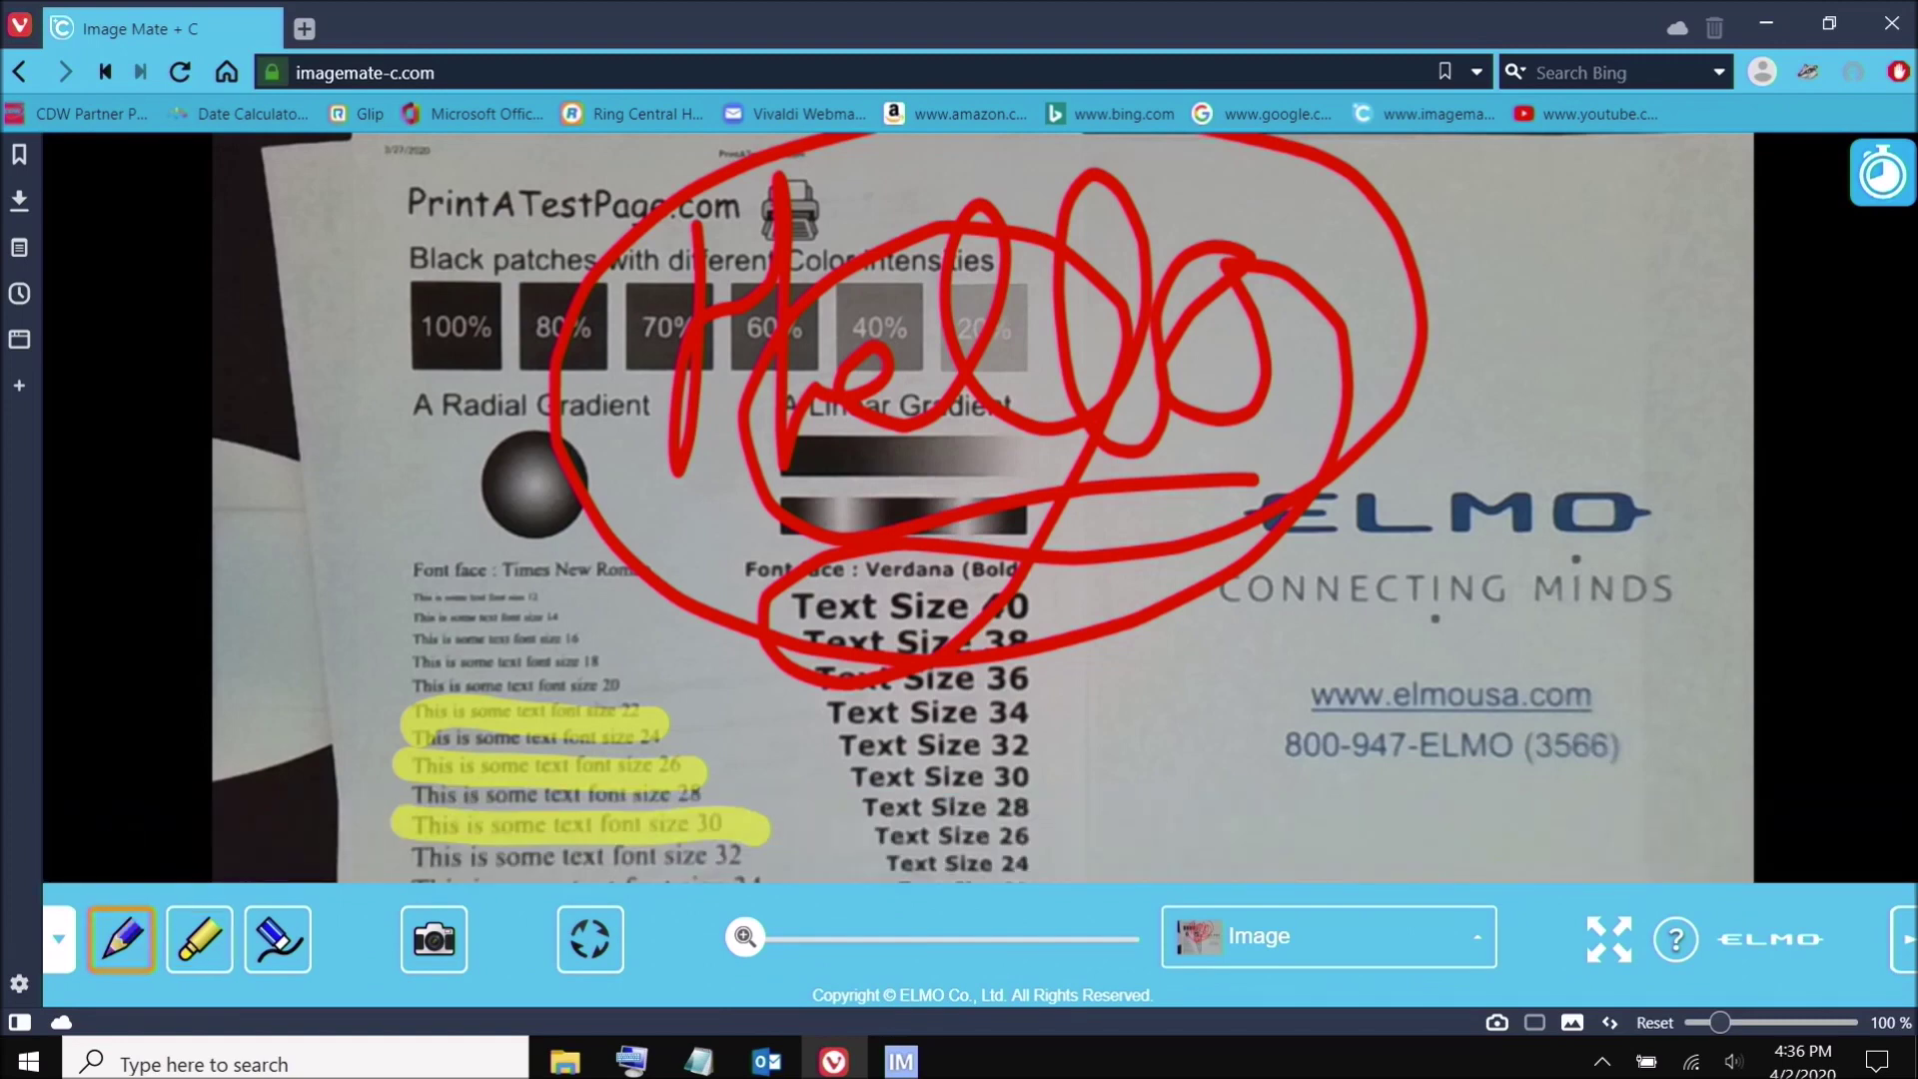
pyautogui.moveTo(478, 268)
pyautogui.mouseDown()
pyautogui.moveTo(666, 361)
pyautogui.moveTo(904, 335)
pyautogui.moveTo(1114, 360)
pyautogui.moveTo(1398, 312)
pyautogui.moveTo(999, 809)
pyautogui.moveTo(1049, 827)
pyautogui.moveTo(1279, 635)
pyautogui.mouseUp()
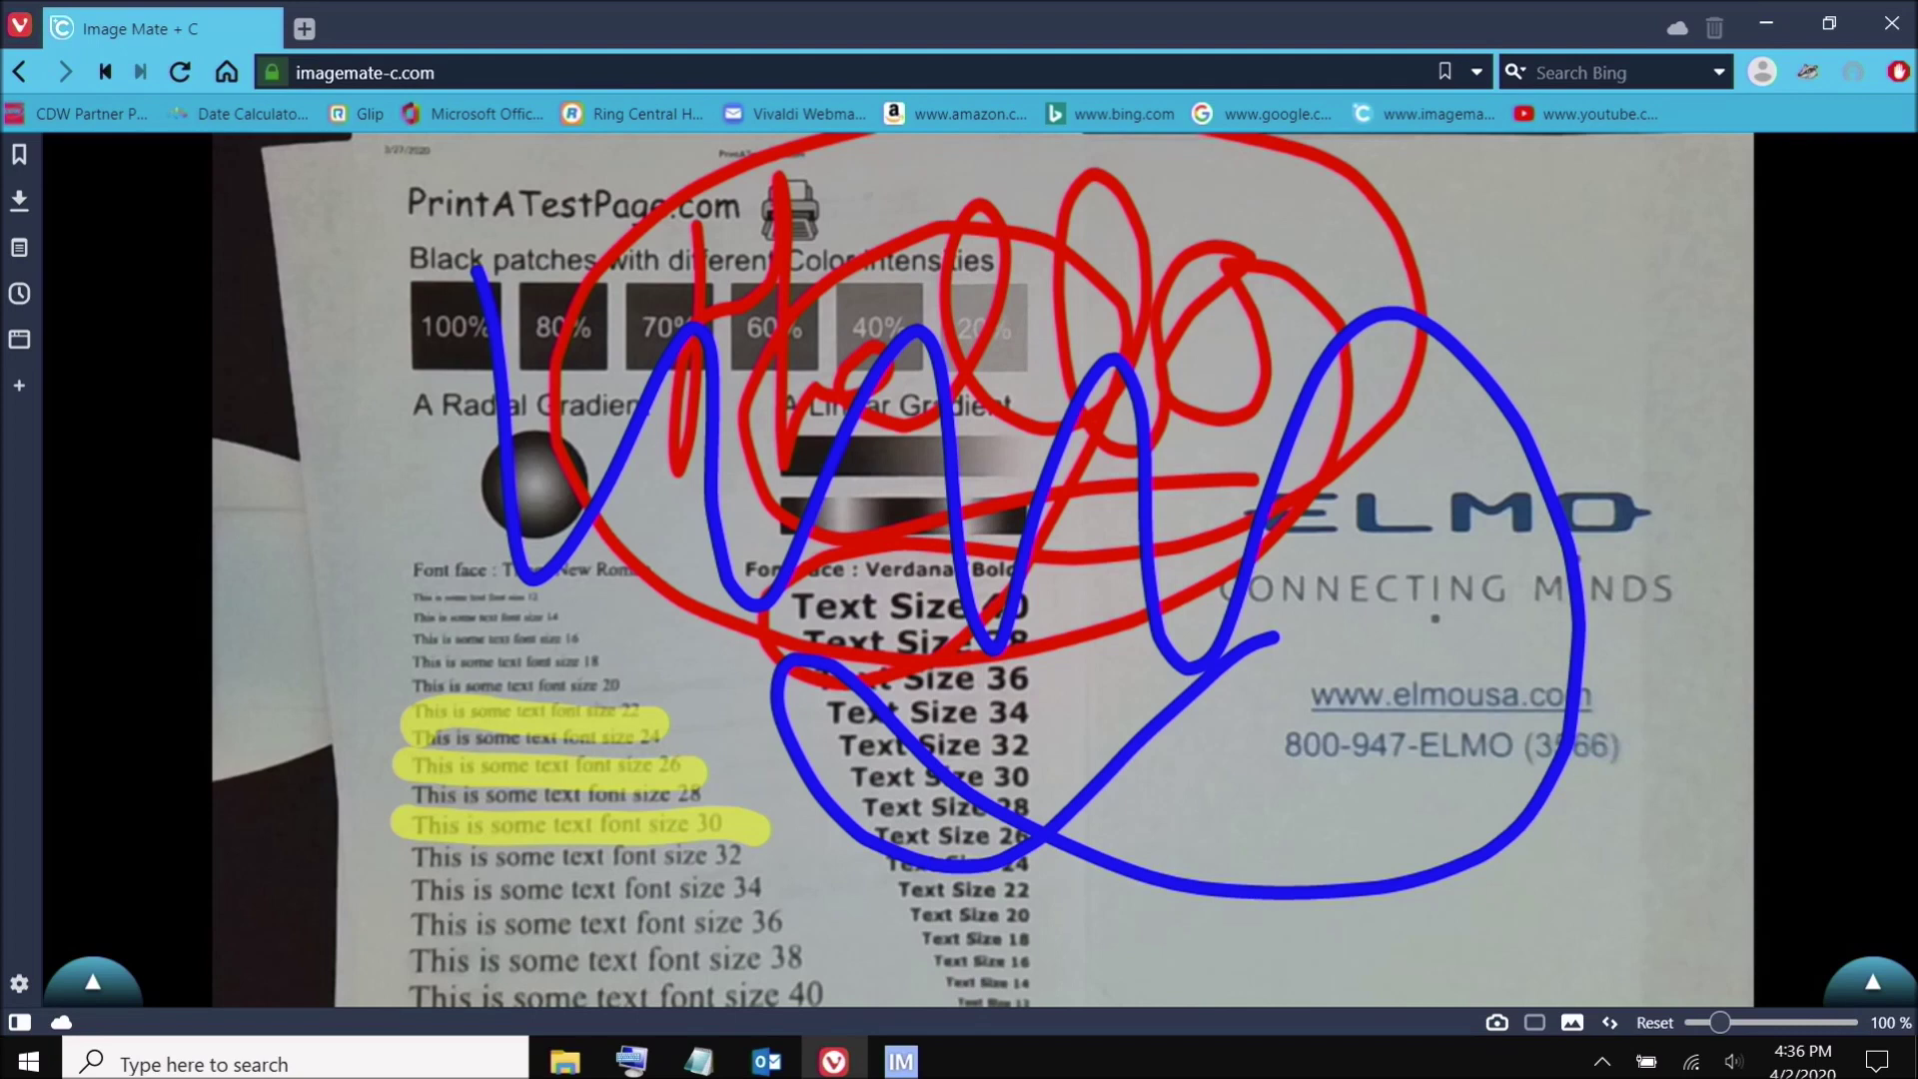
pyautogui.click(94, 983)
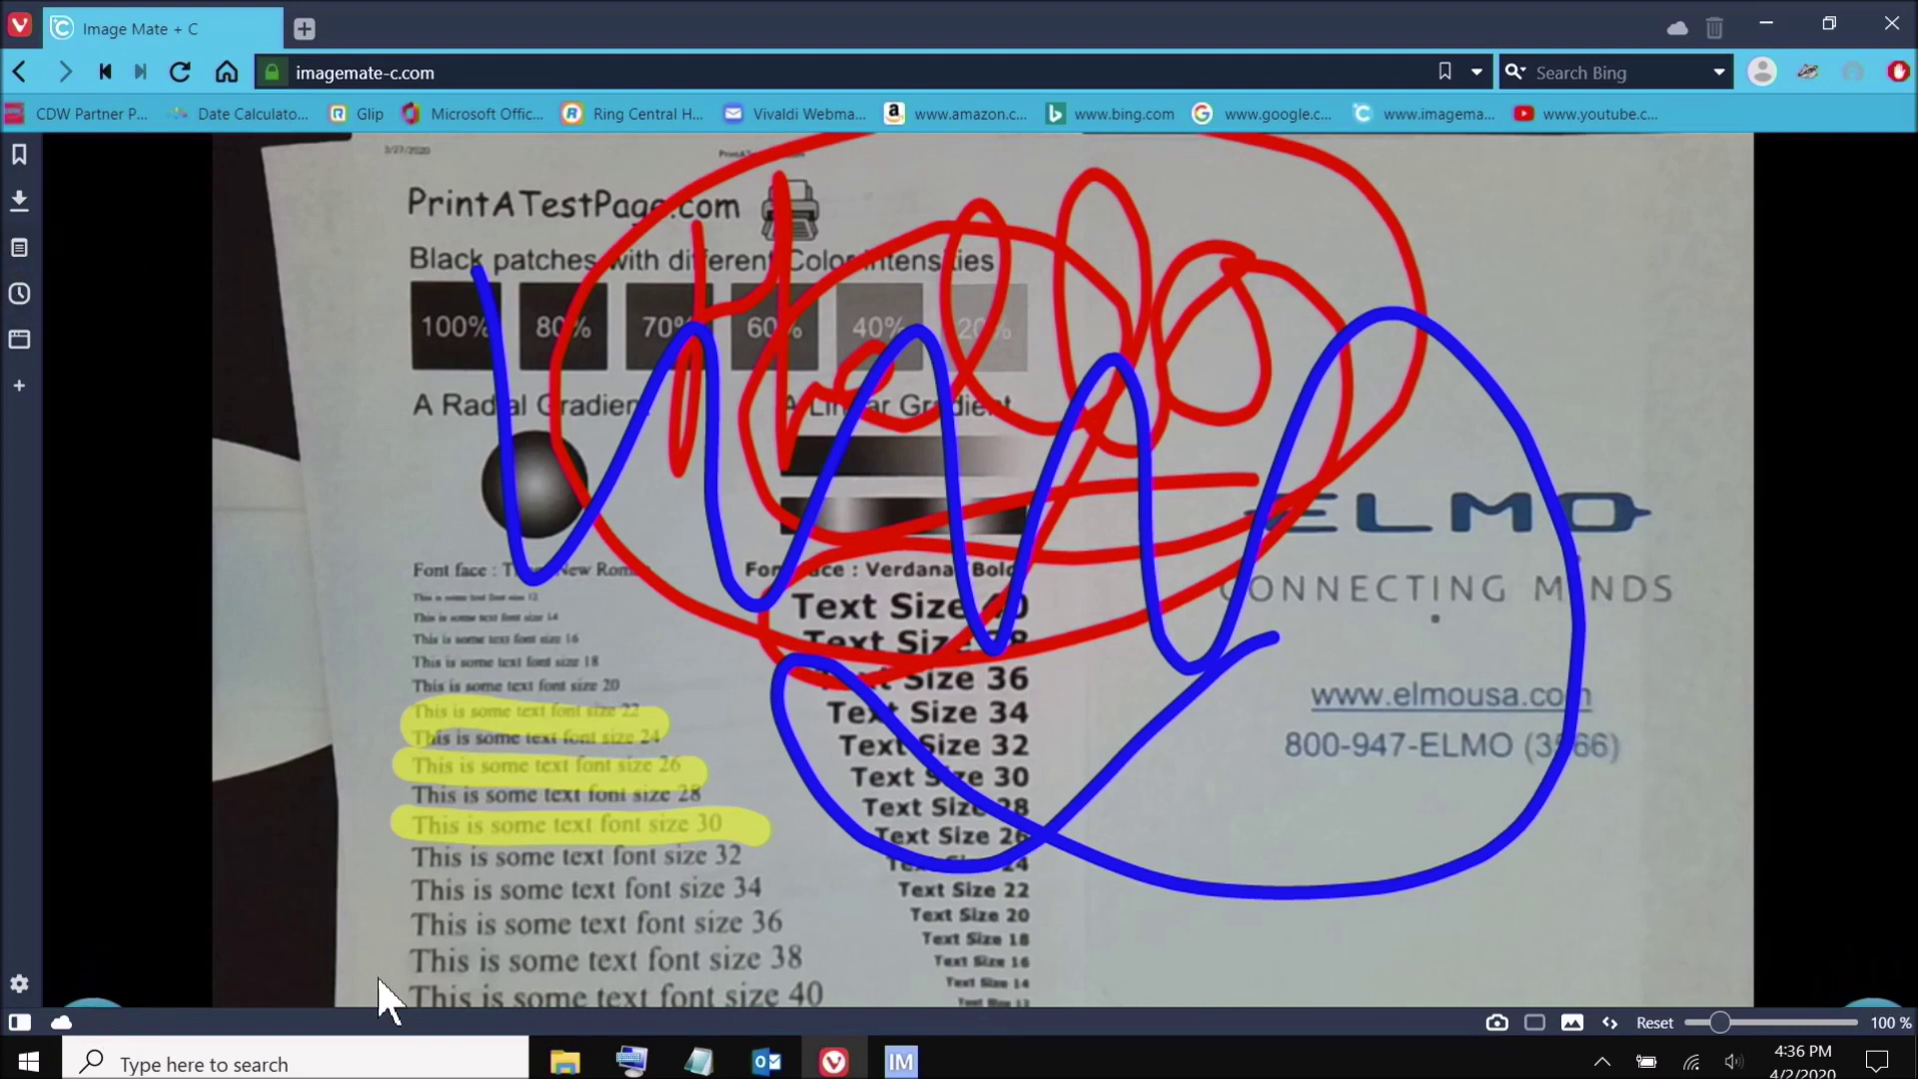
pyautogui.click(430, 940)
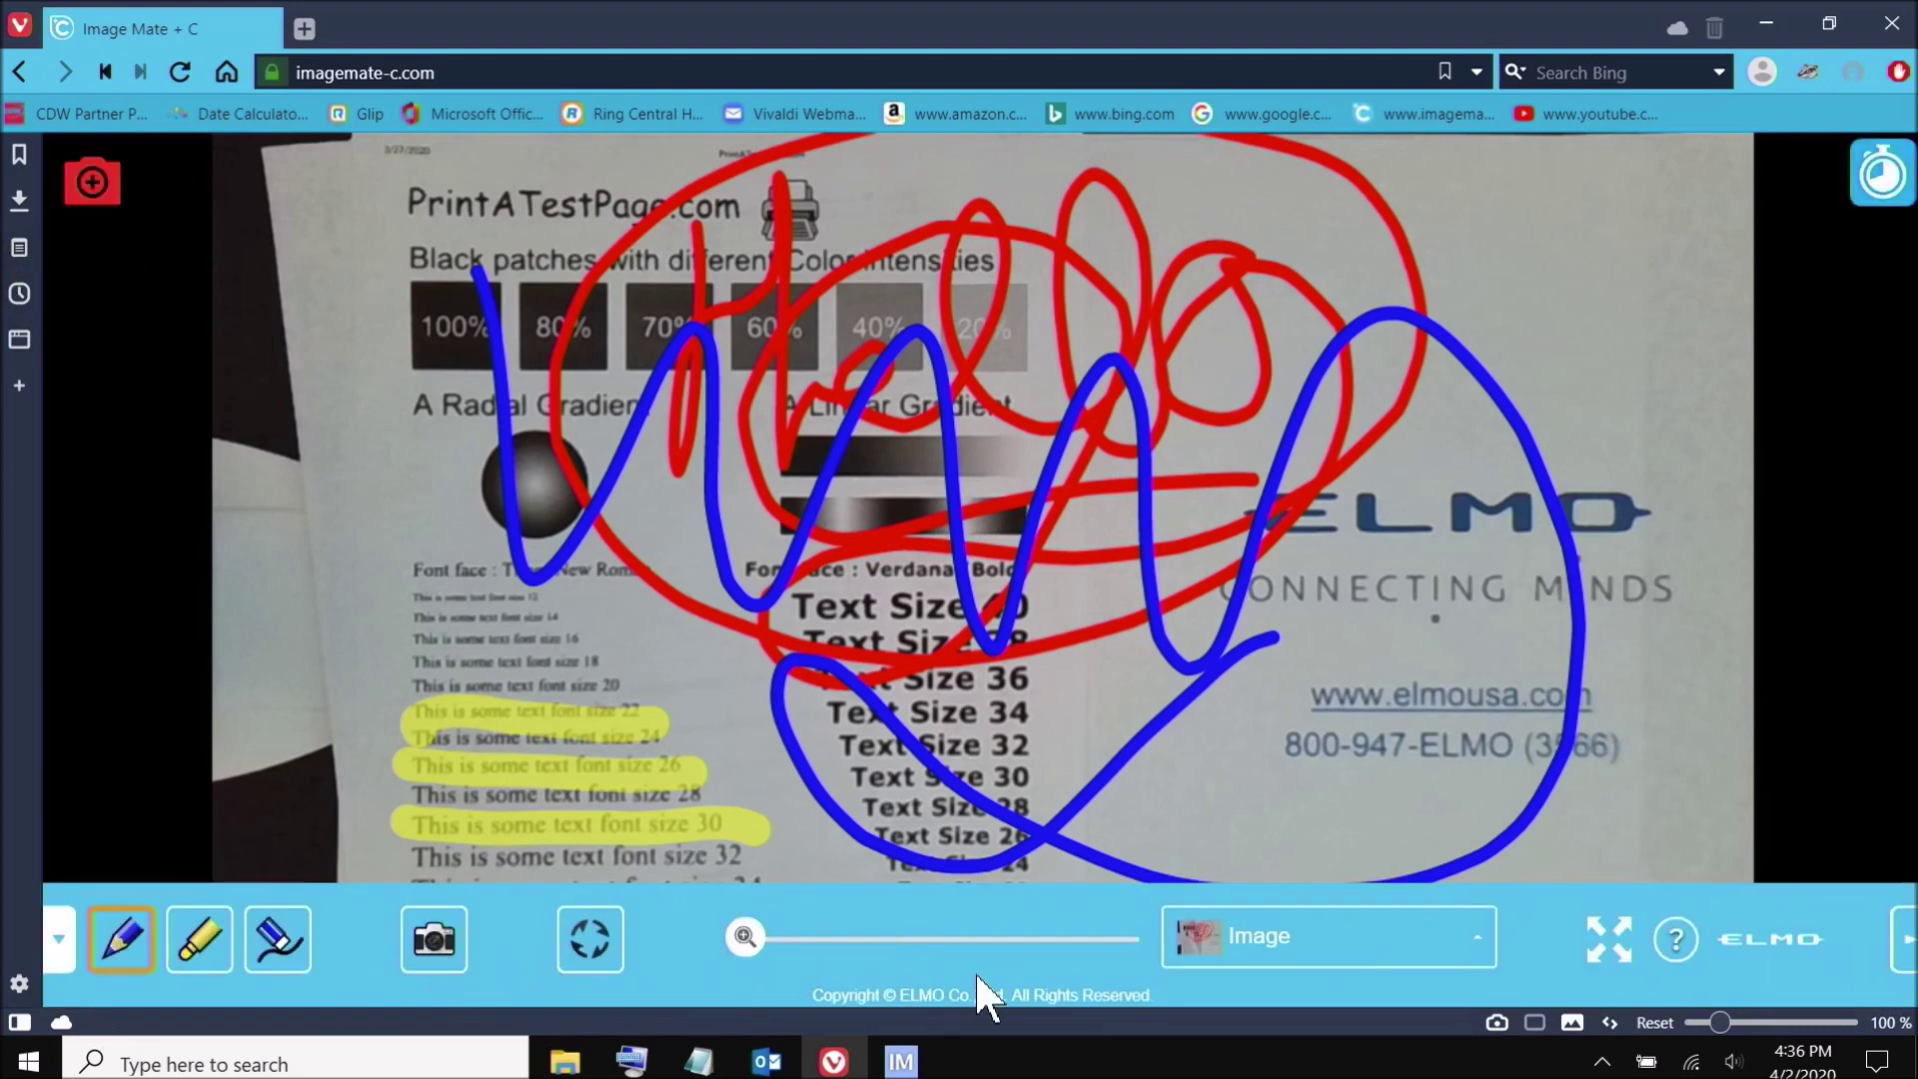
pyautogui.moveTo(1438, 991)
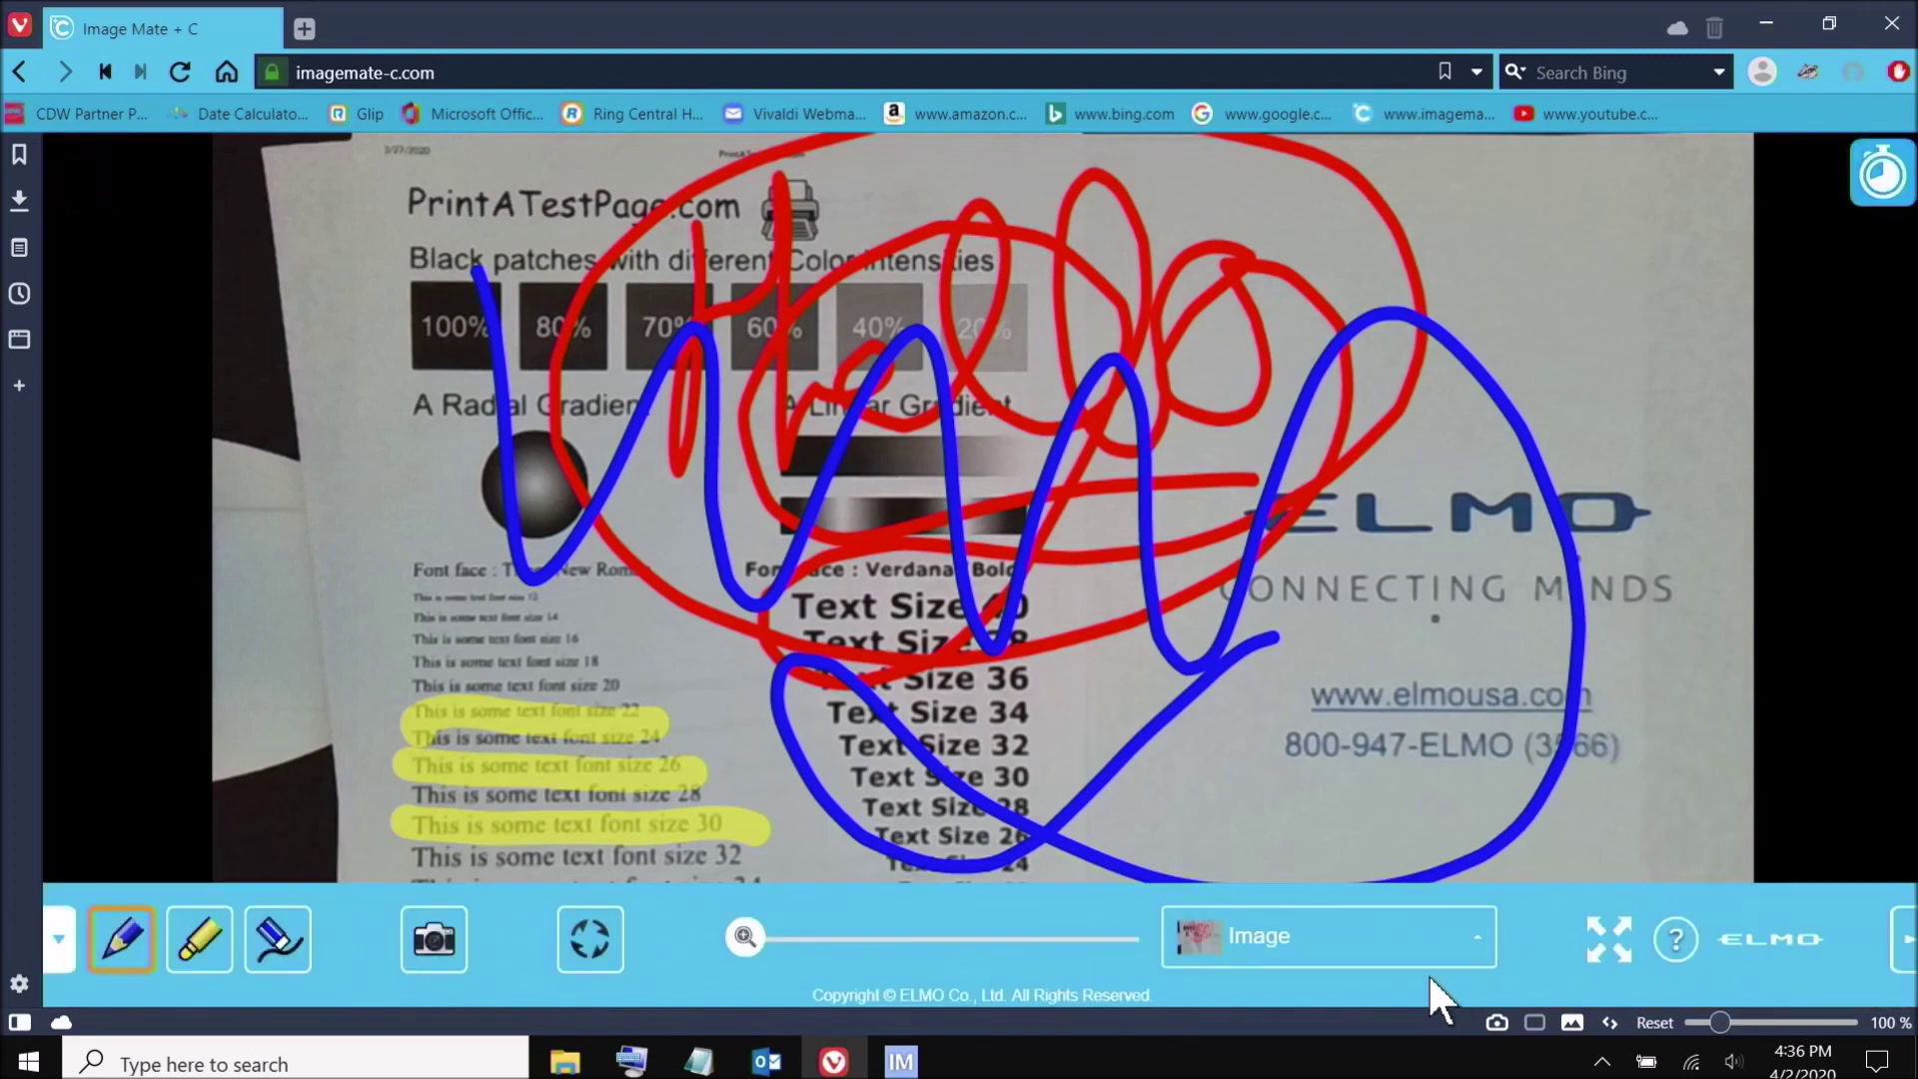
pyautogui.click(1473, 942)
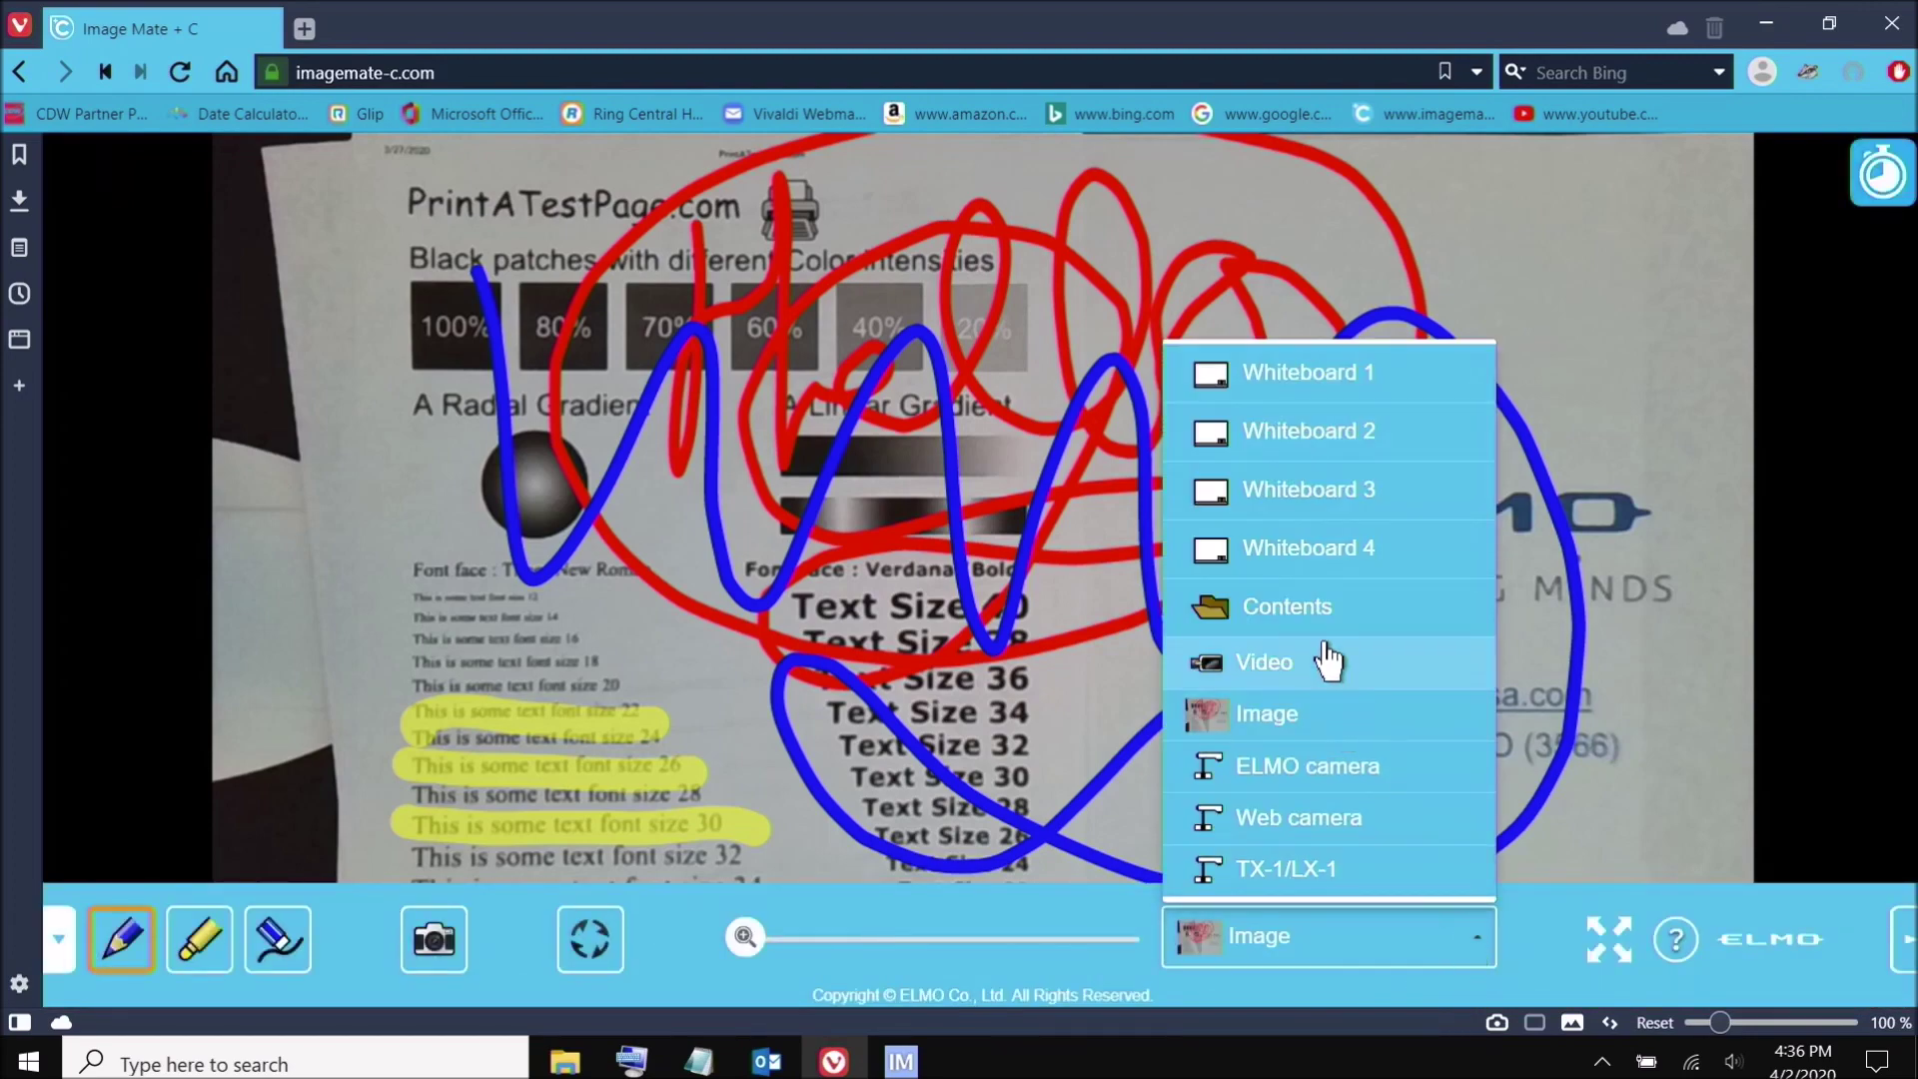
pyautogui.click(1321, 605)
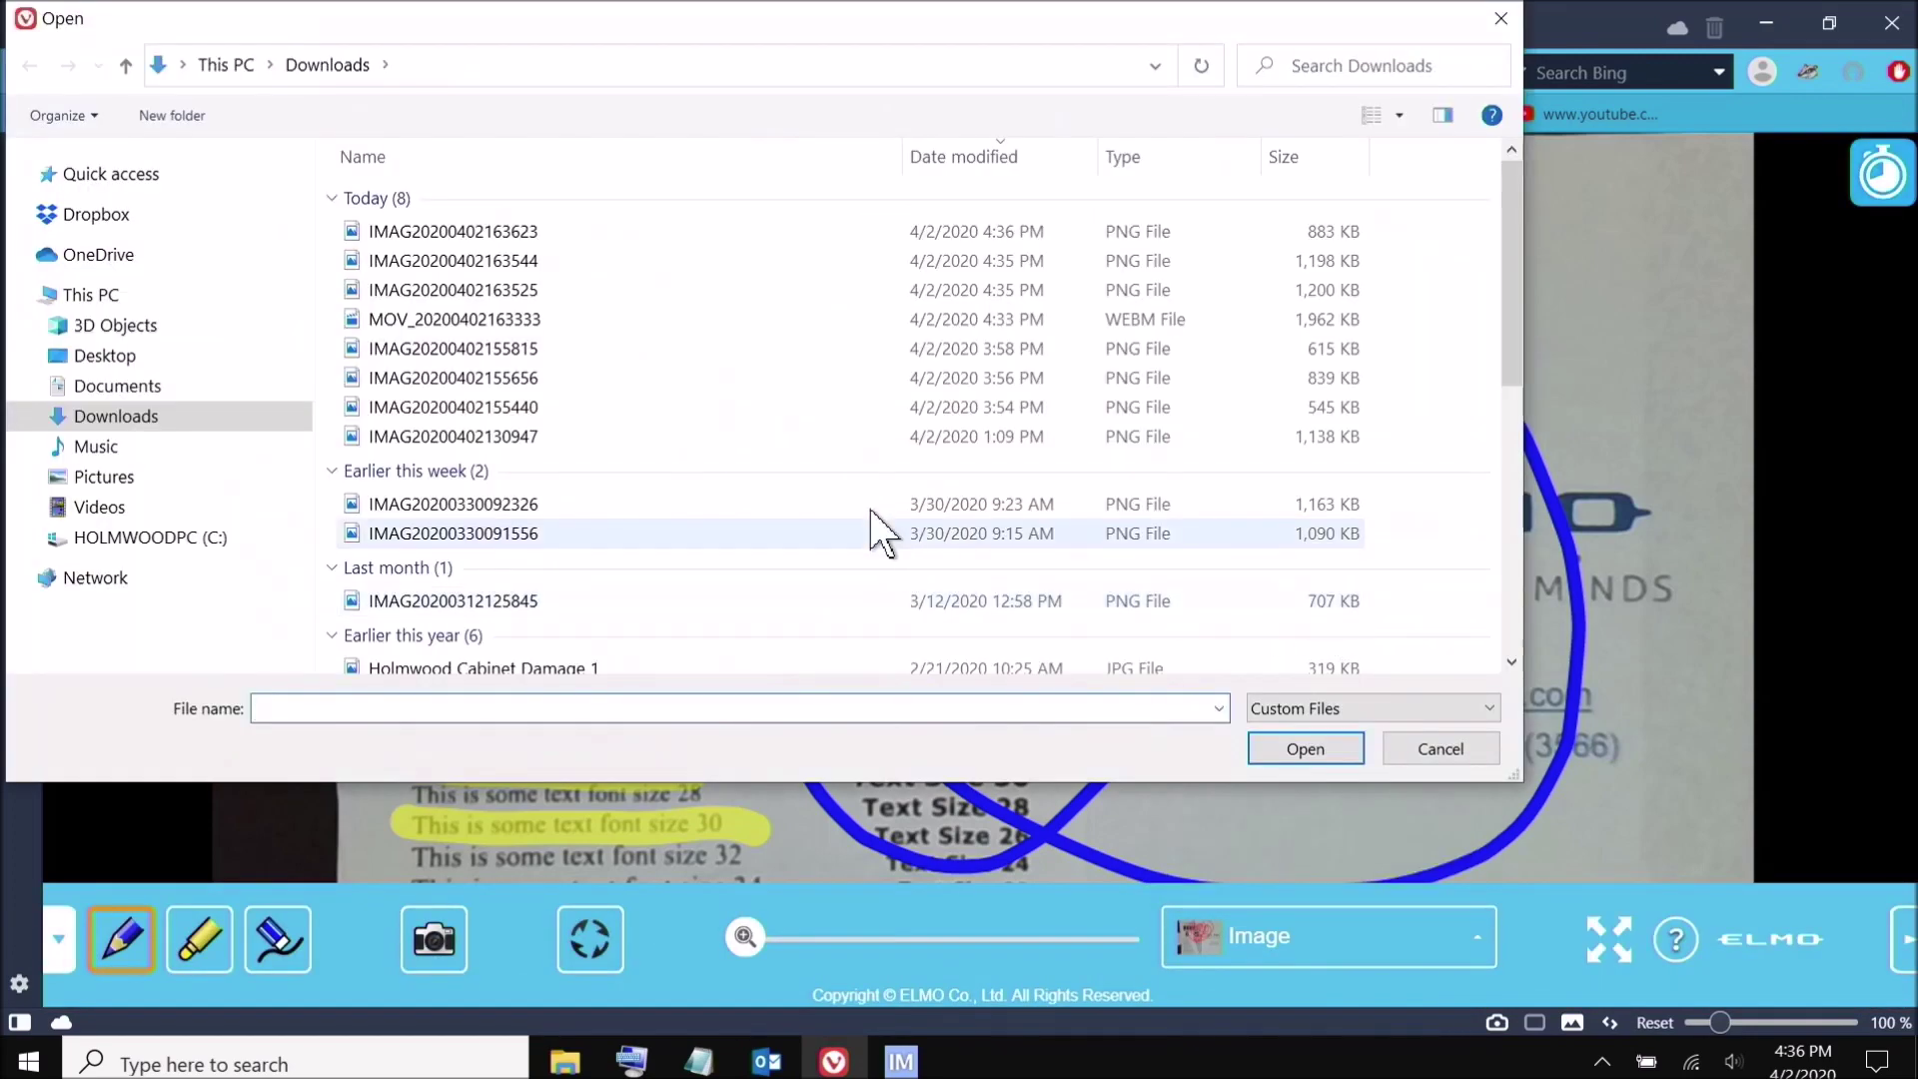
pyautogui.doubleClick(542, 261)
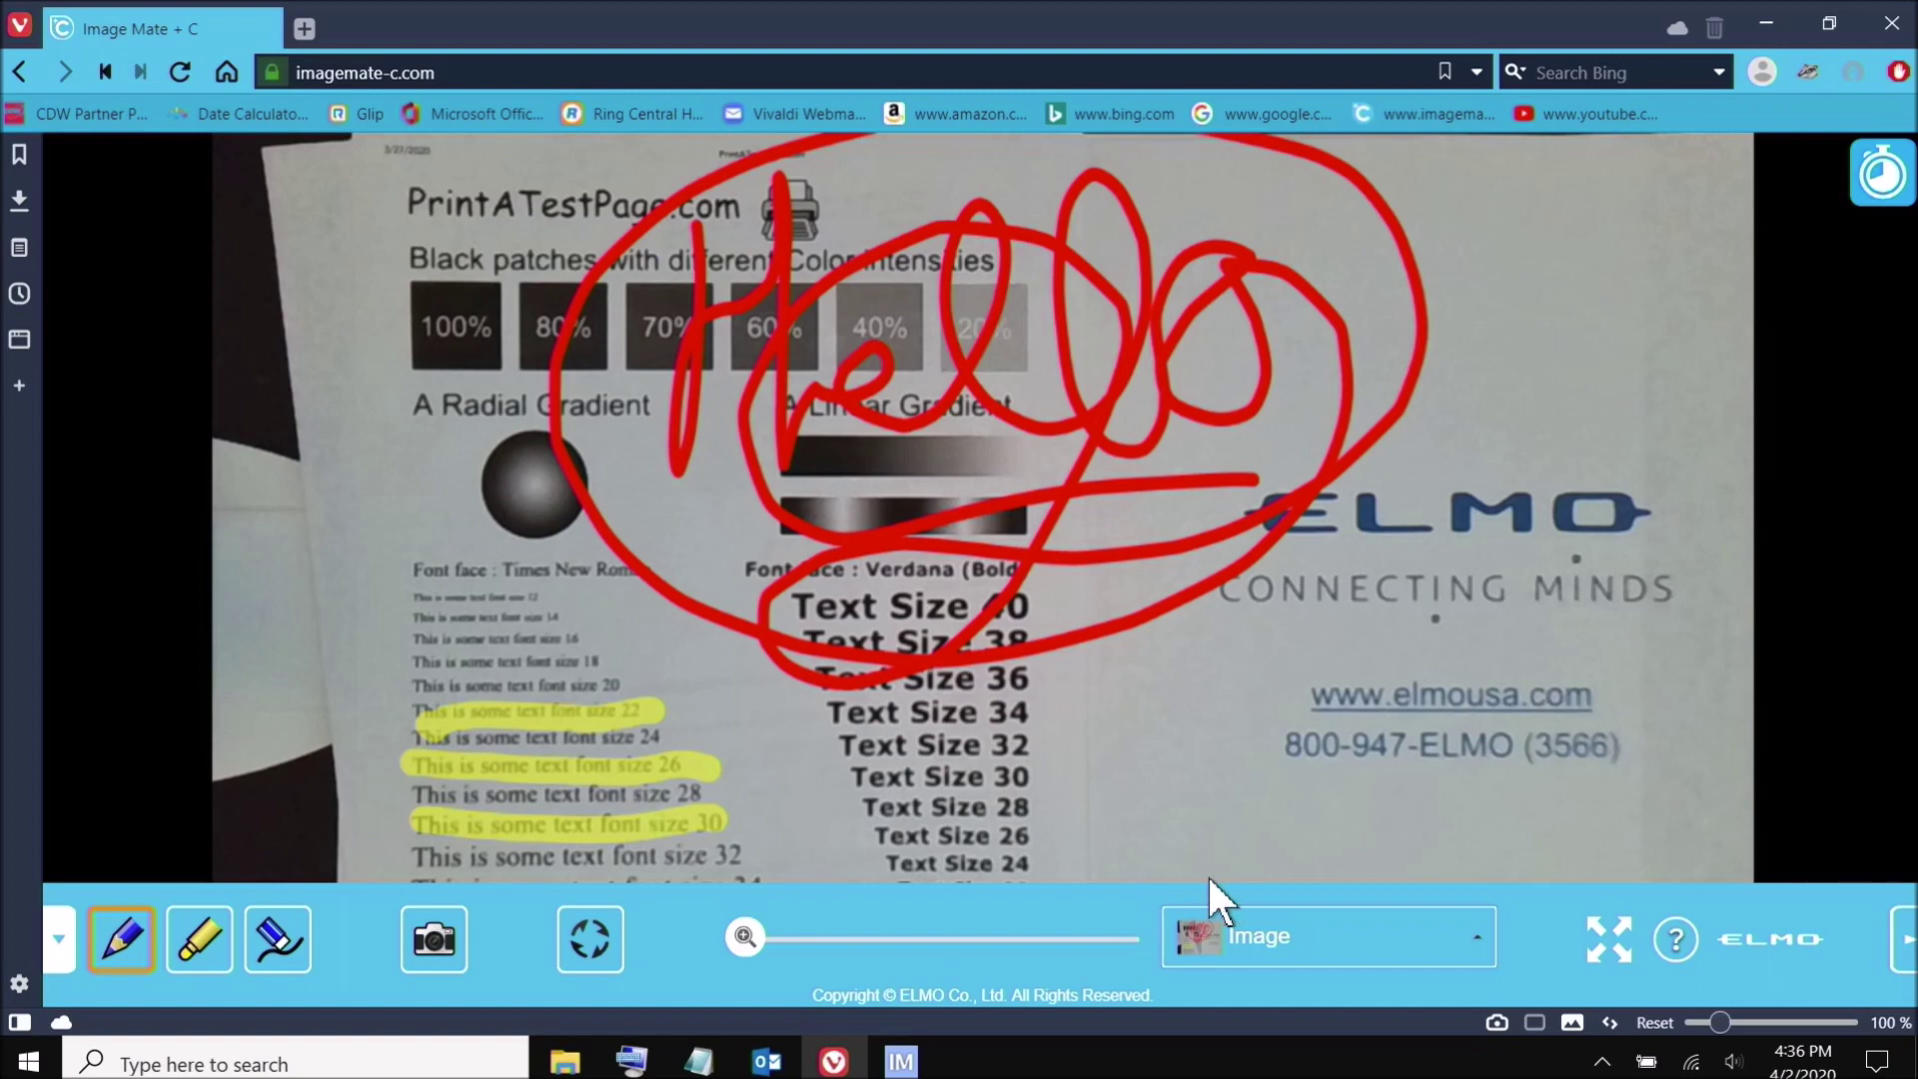
pyautogui.click(1482, 951)
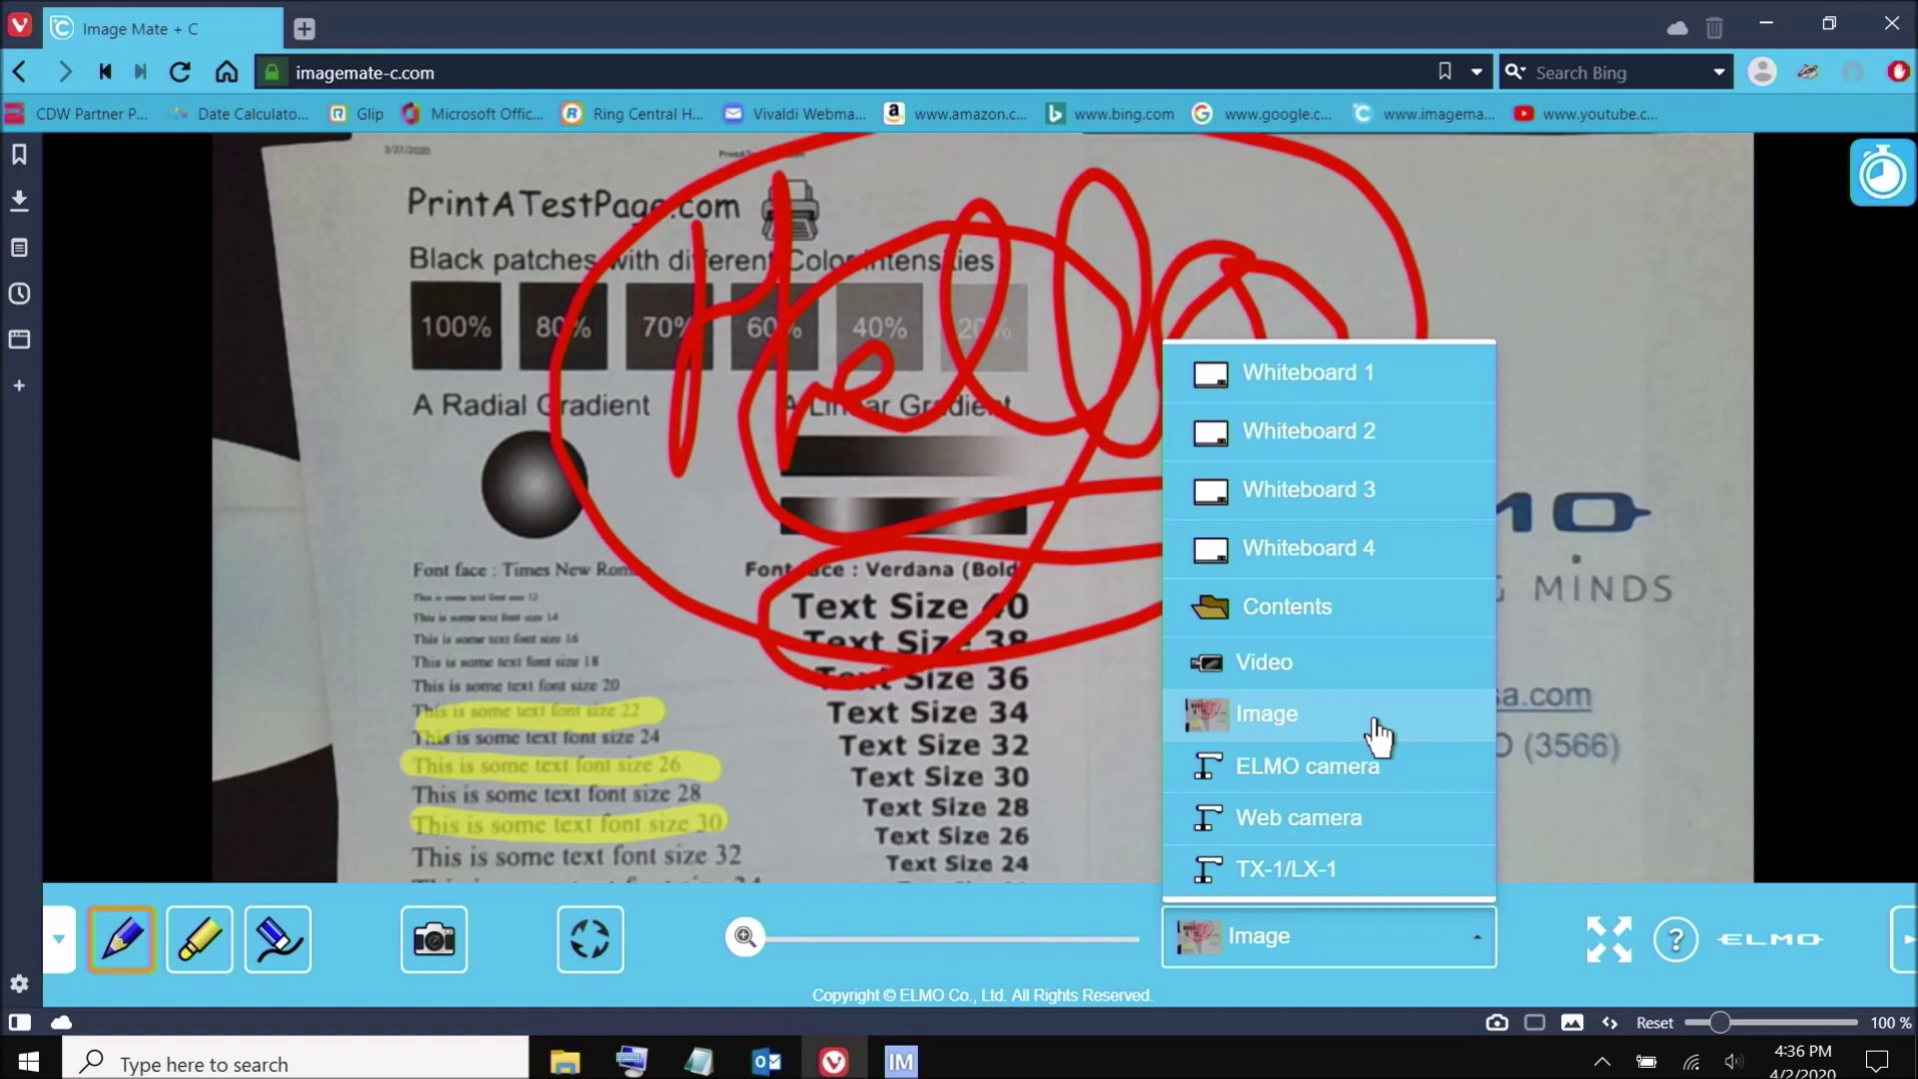
pyautogui.click(1357, 630)
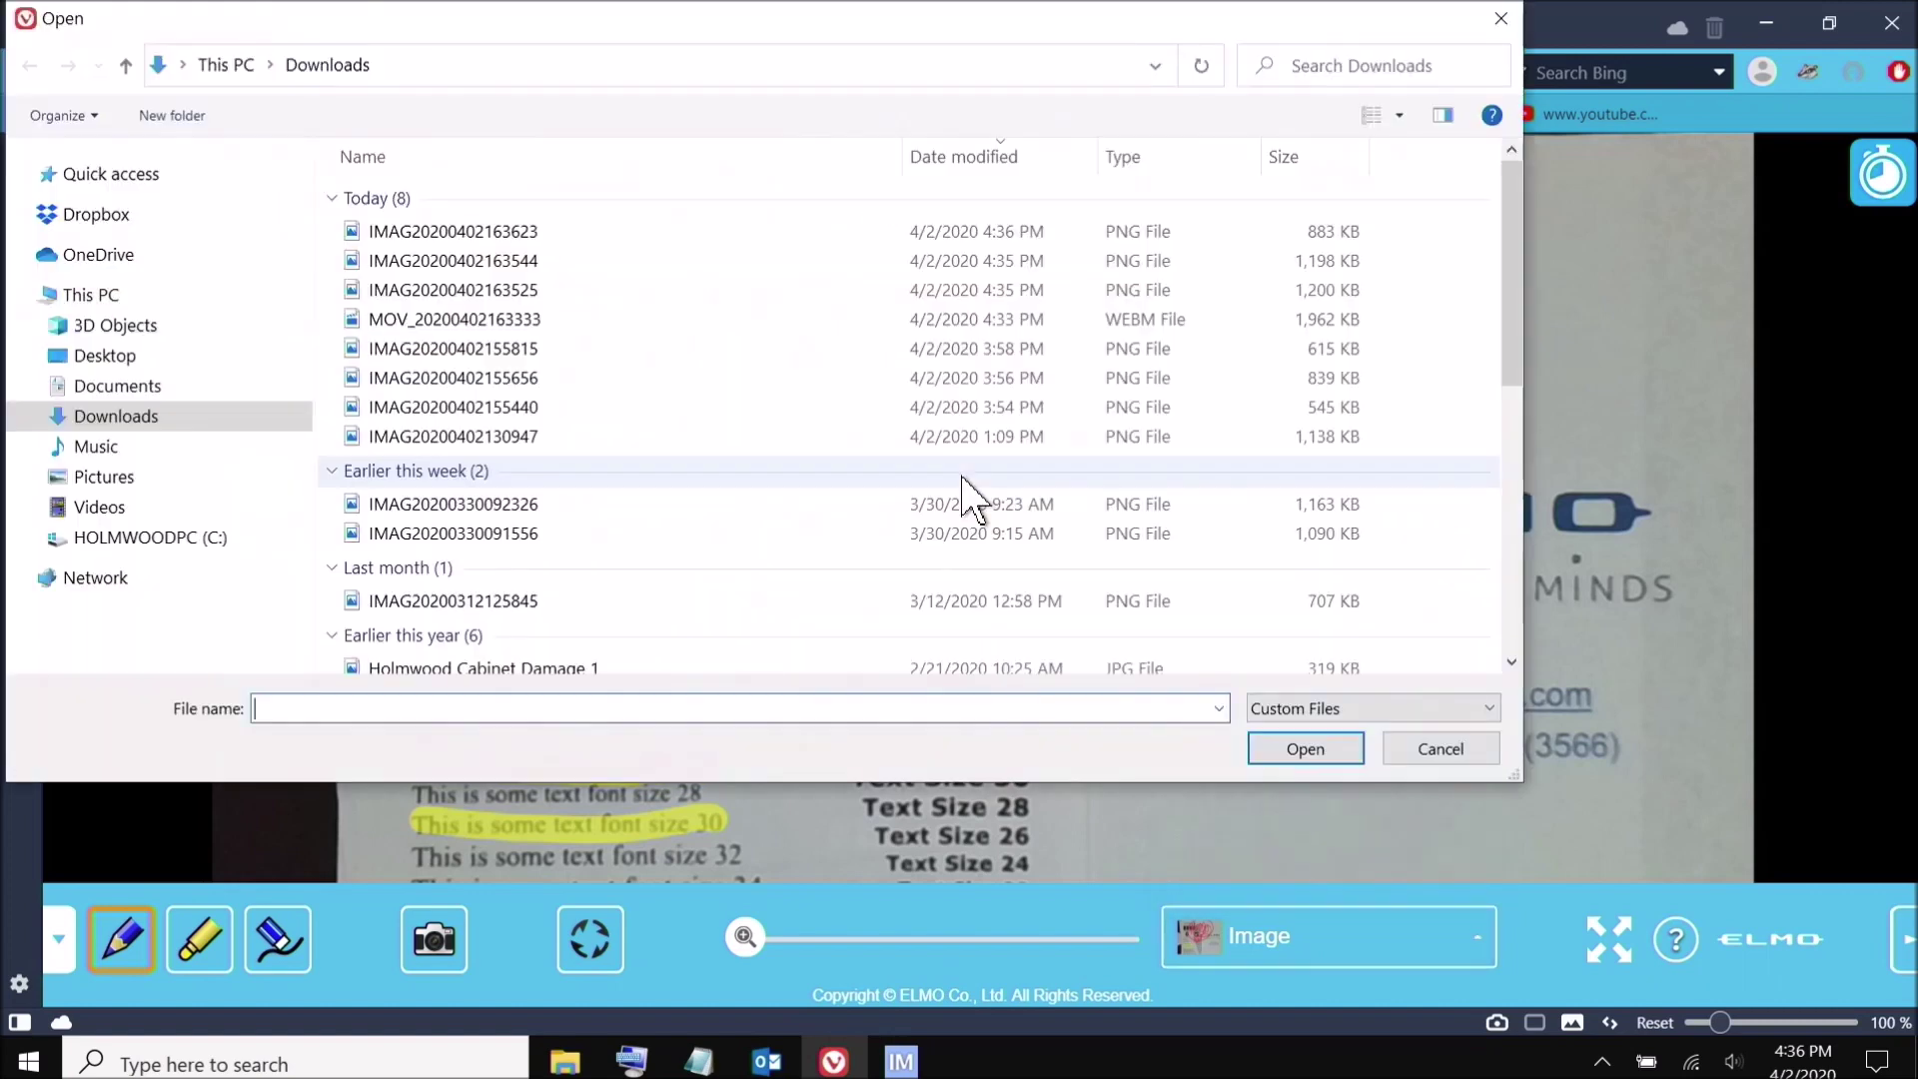
pyautogui.doubleClick(527, 231)
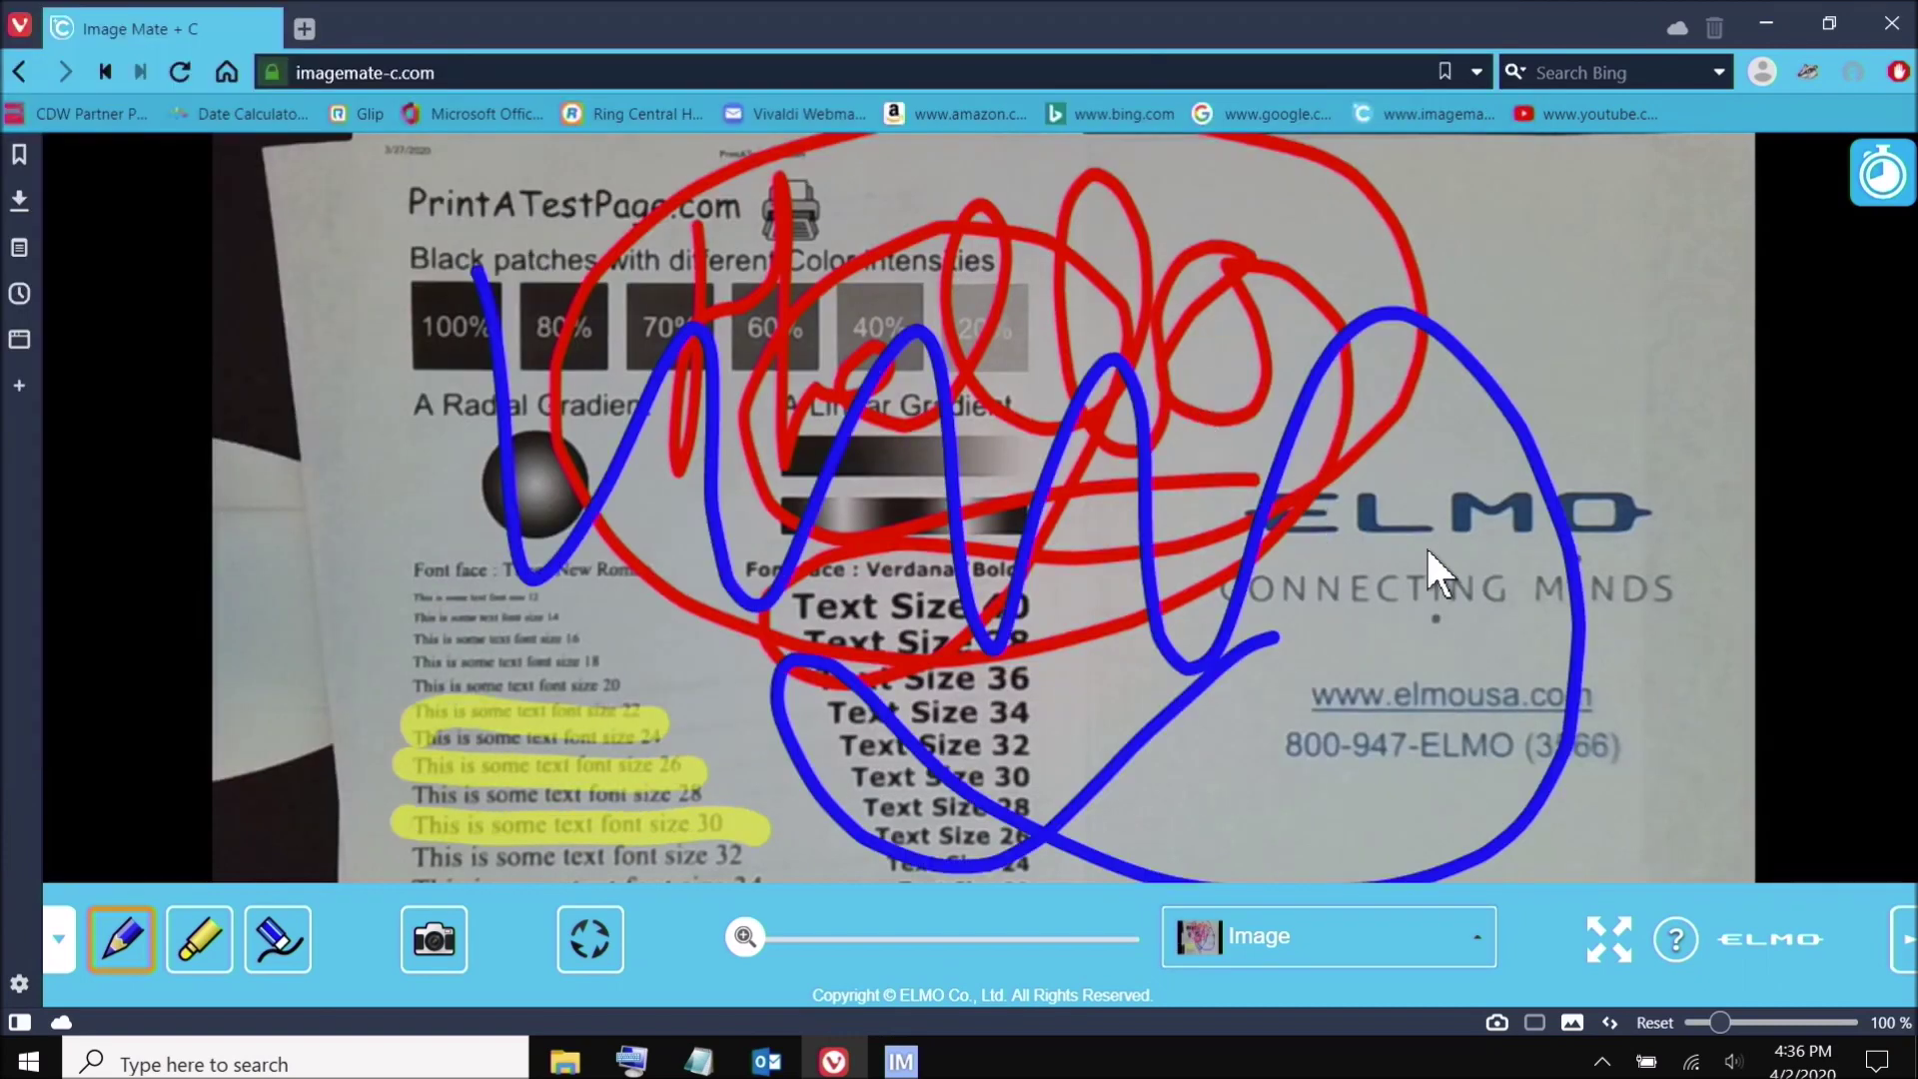
# Make the camera viewer full screen and look through the eraser options
pyautogui.click(1612, 947)
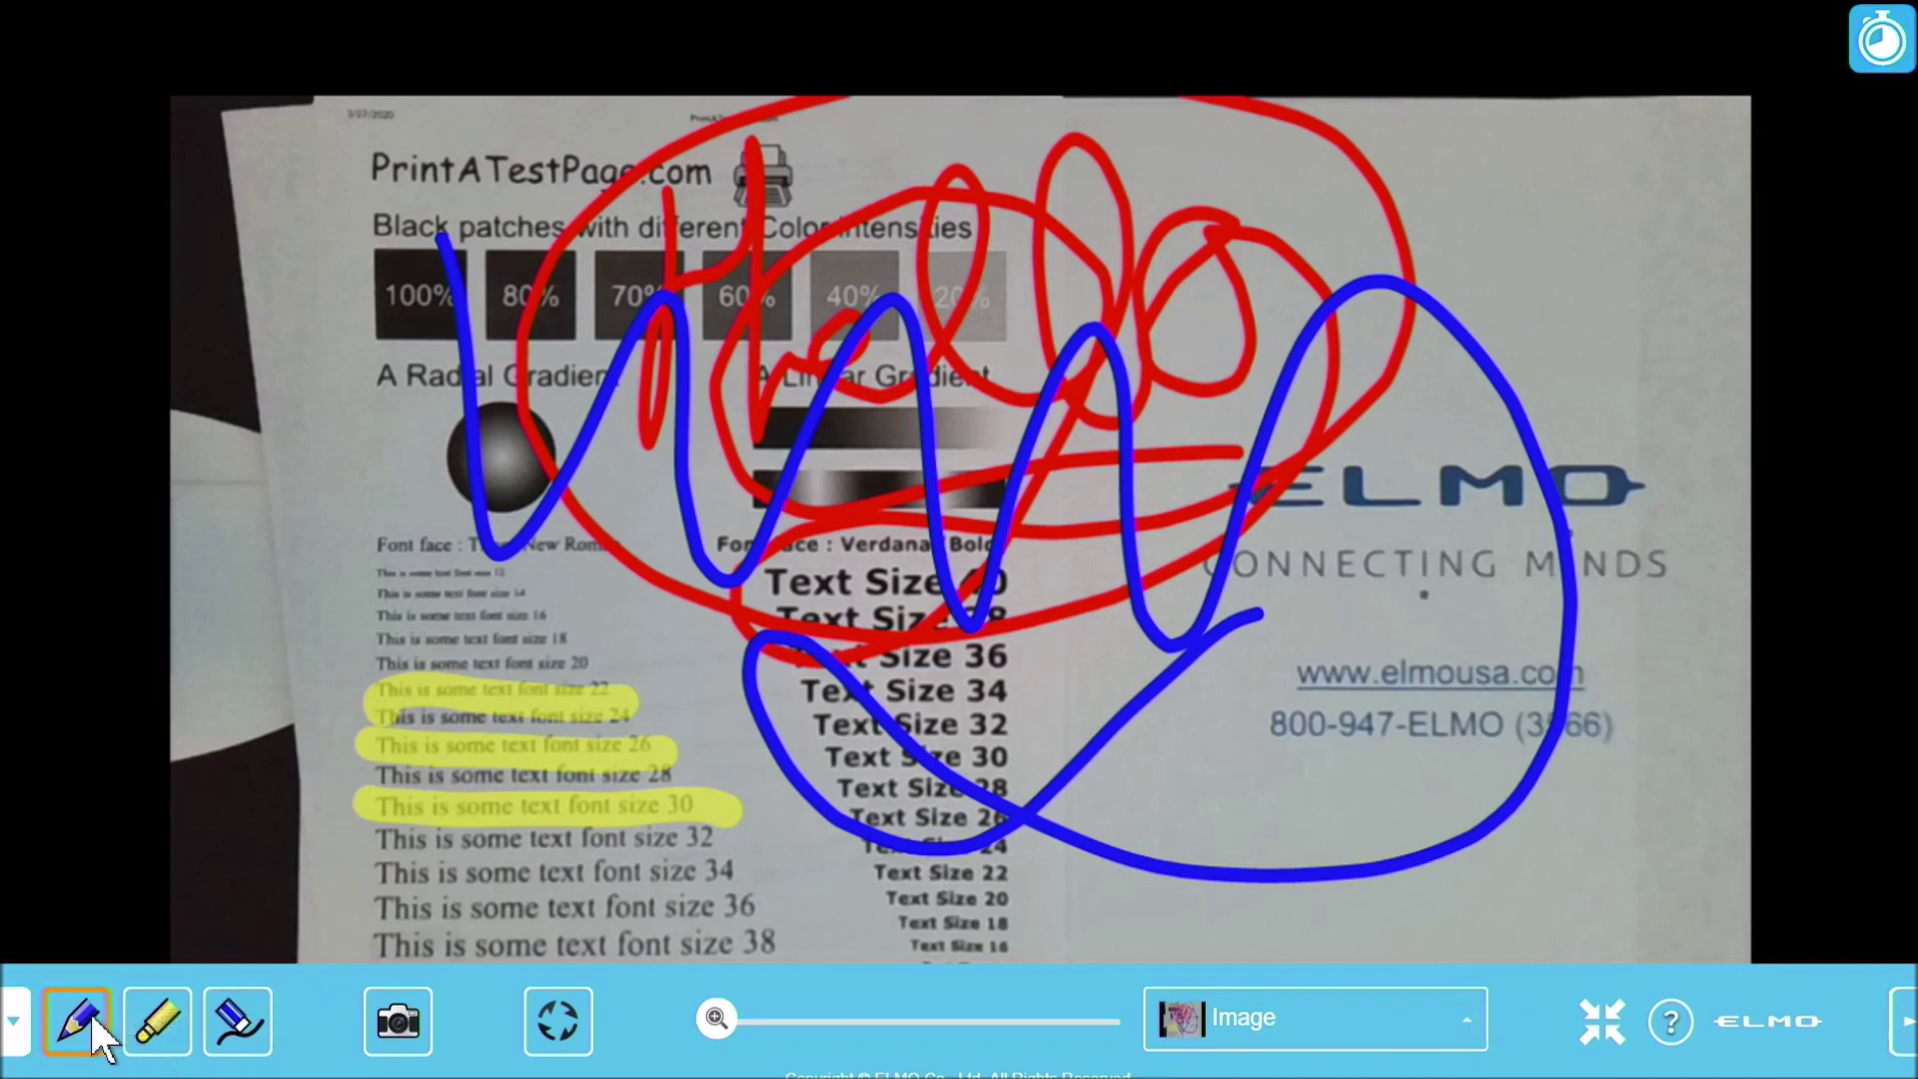
pyautogui.click(236, 1017)
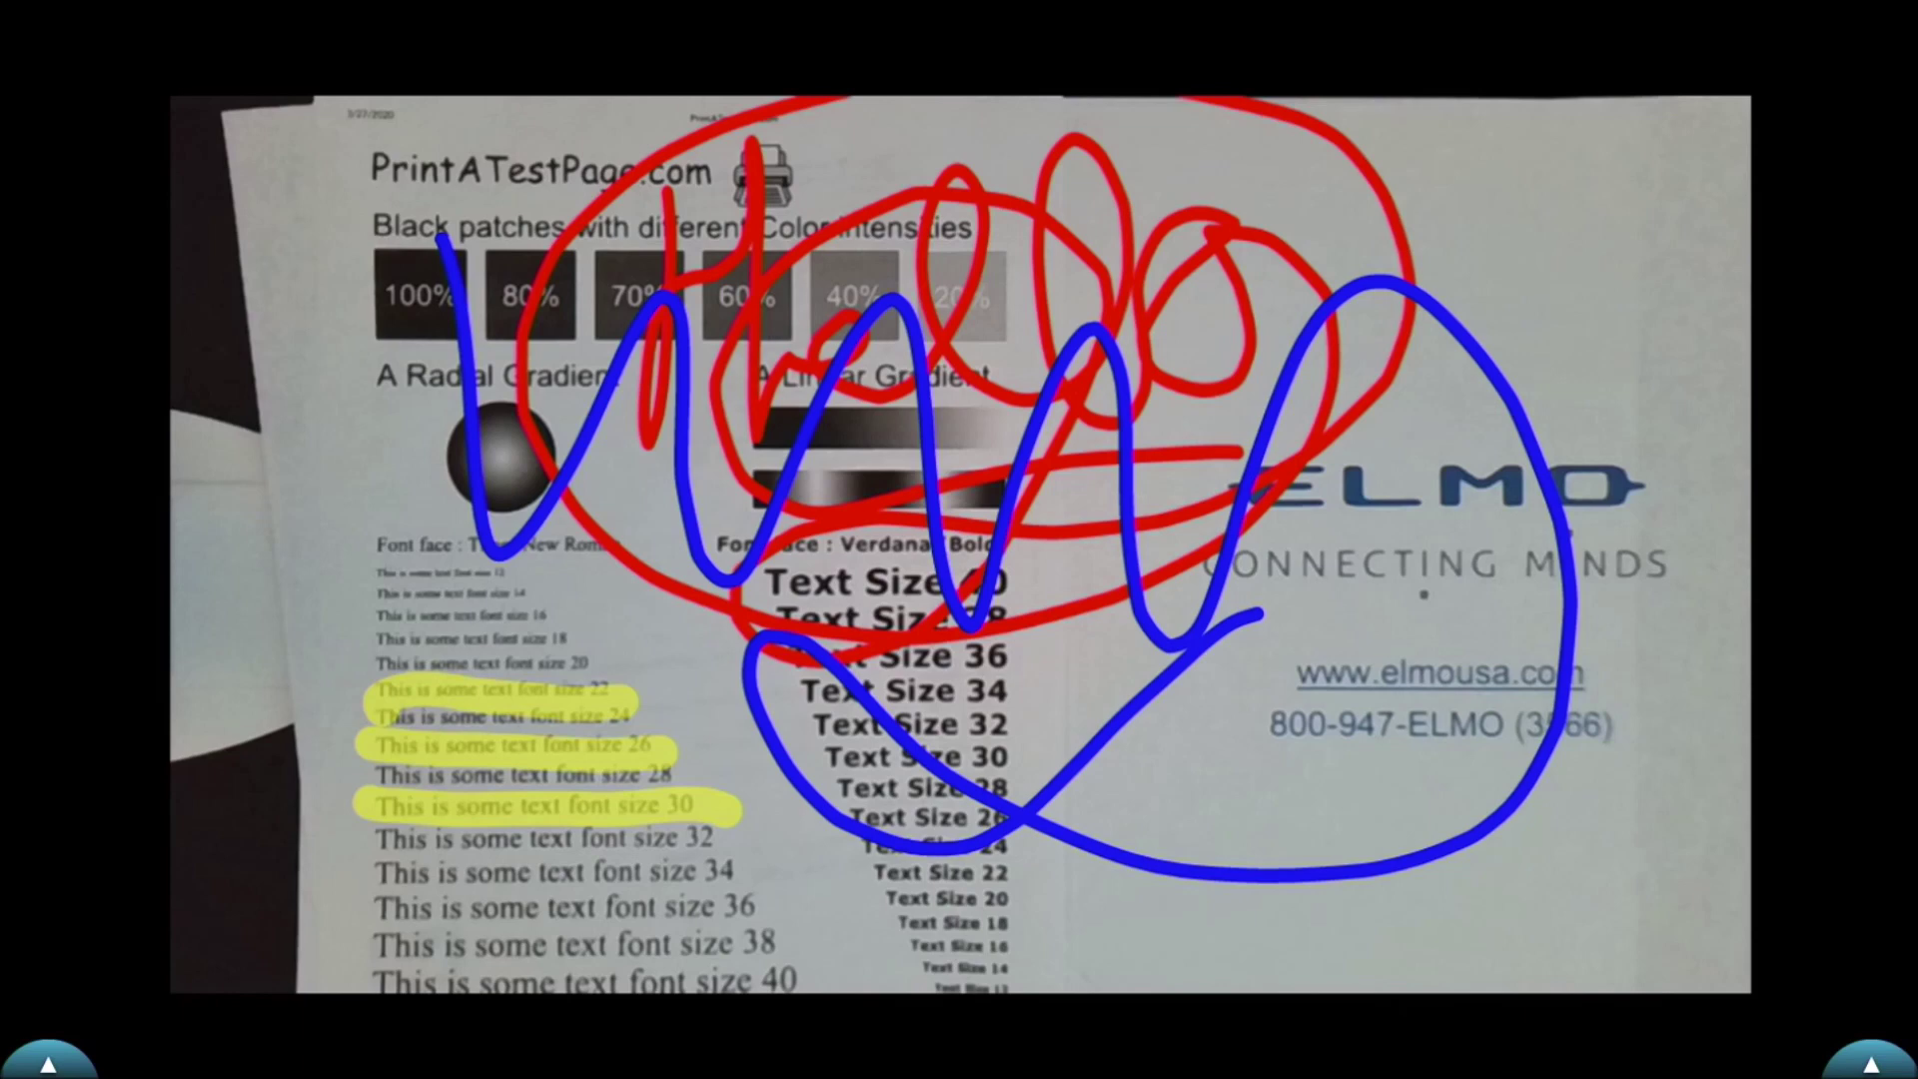
pyautogui.click(52, 1065)
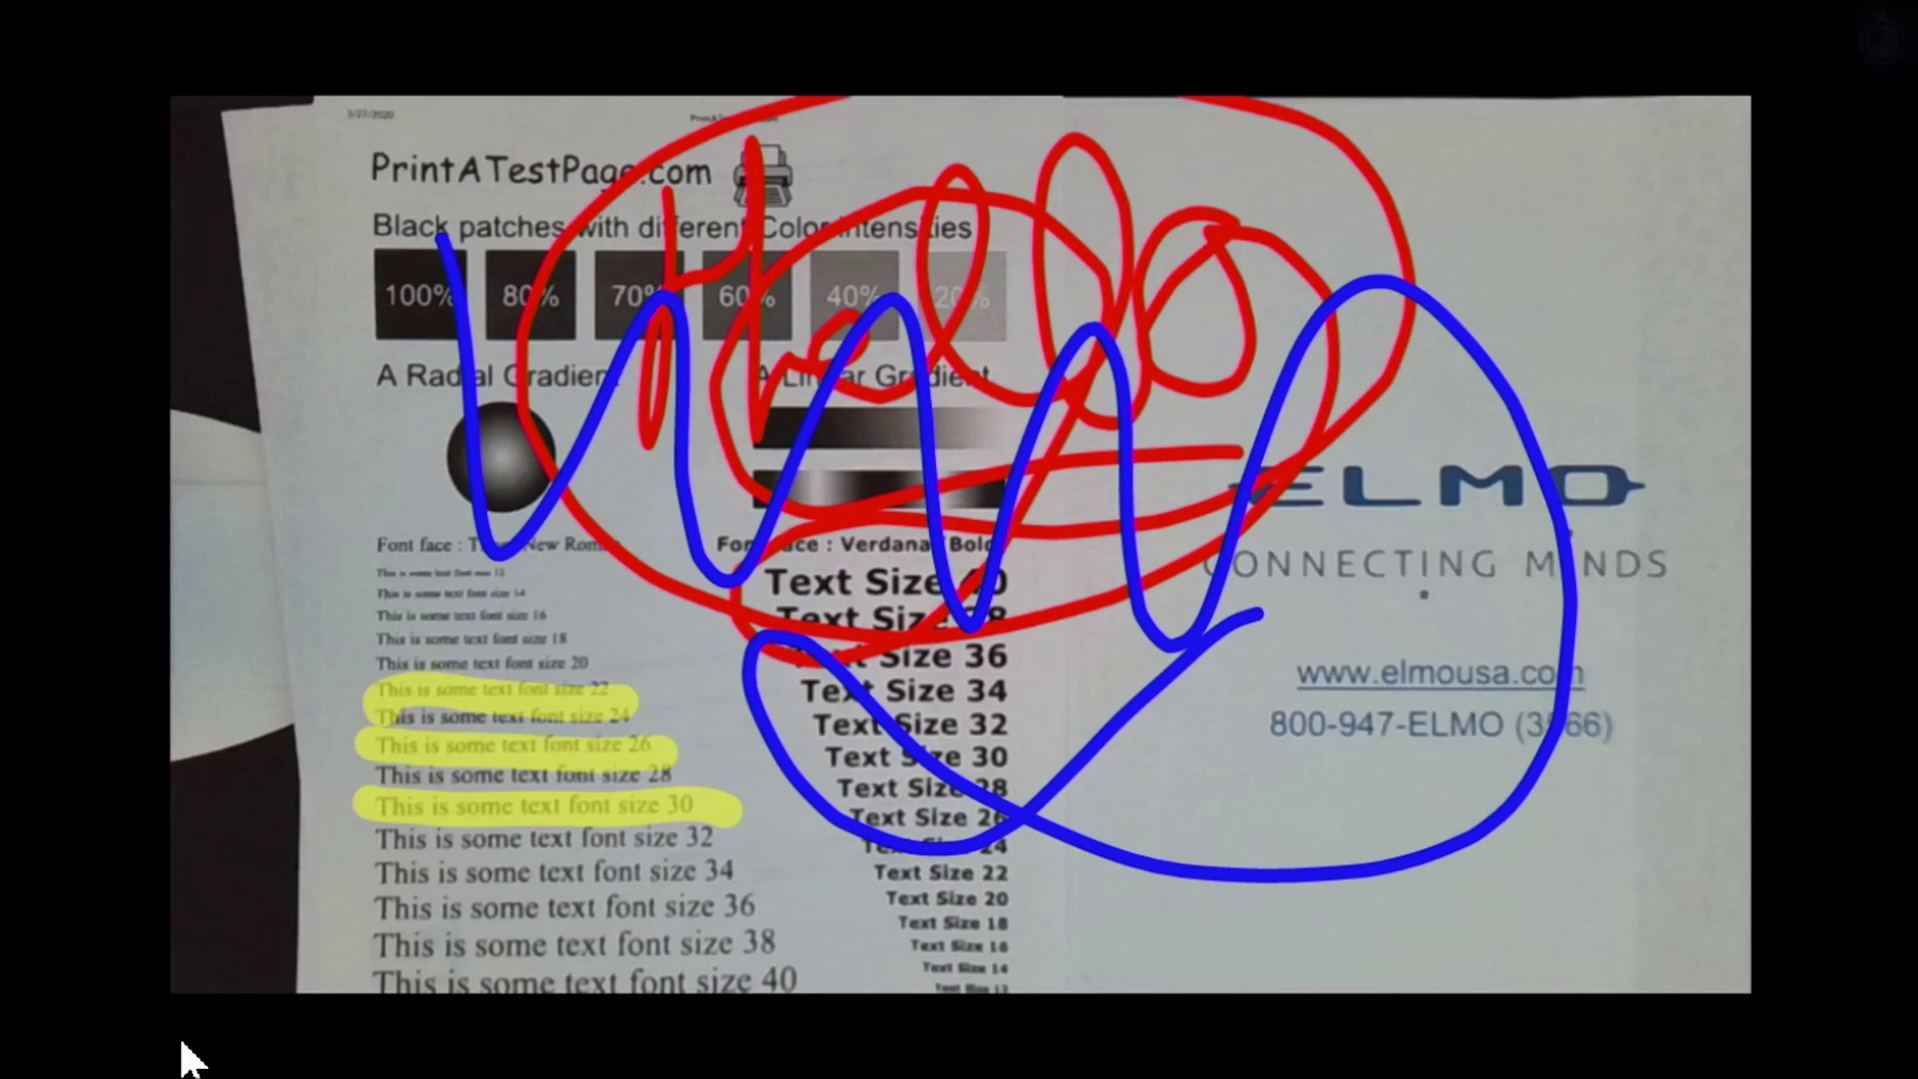
pyautogui.click(237, 1016)
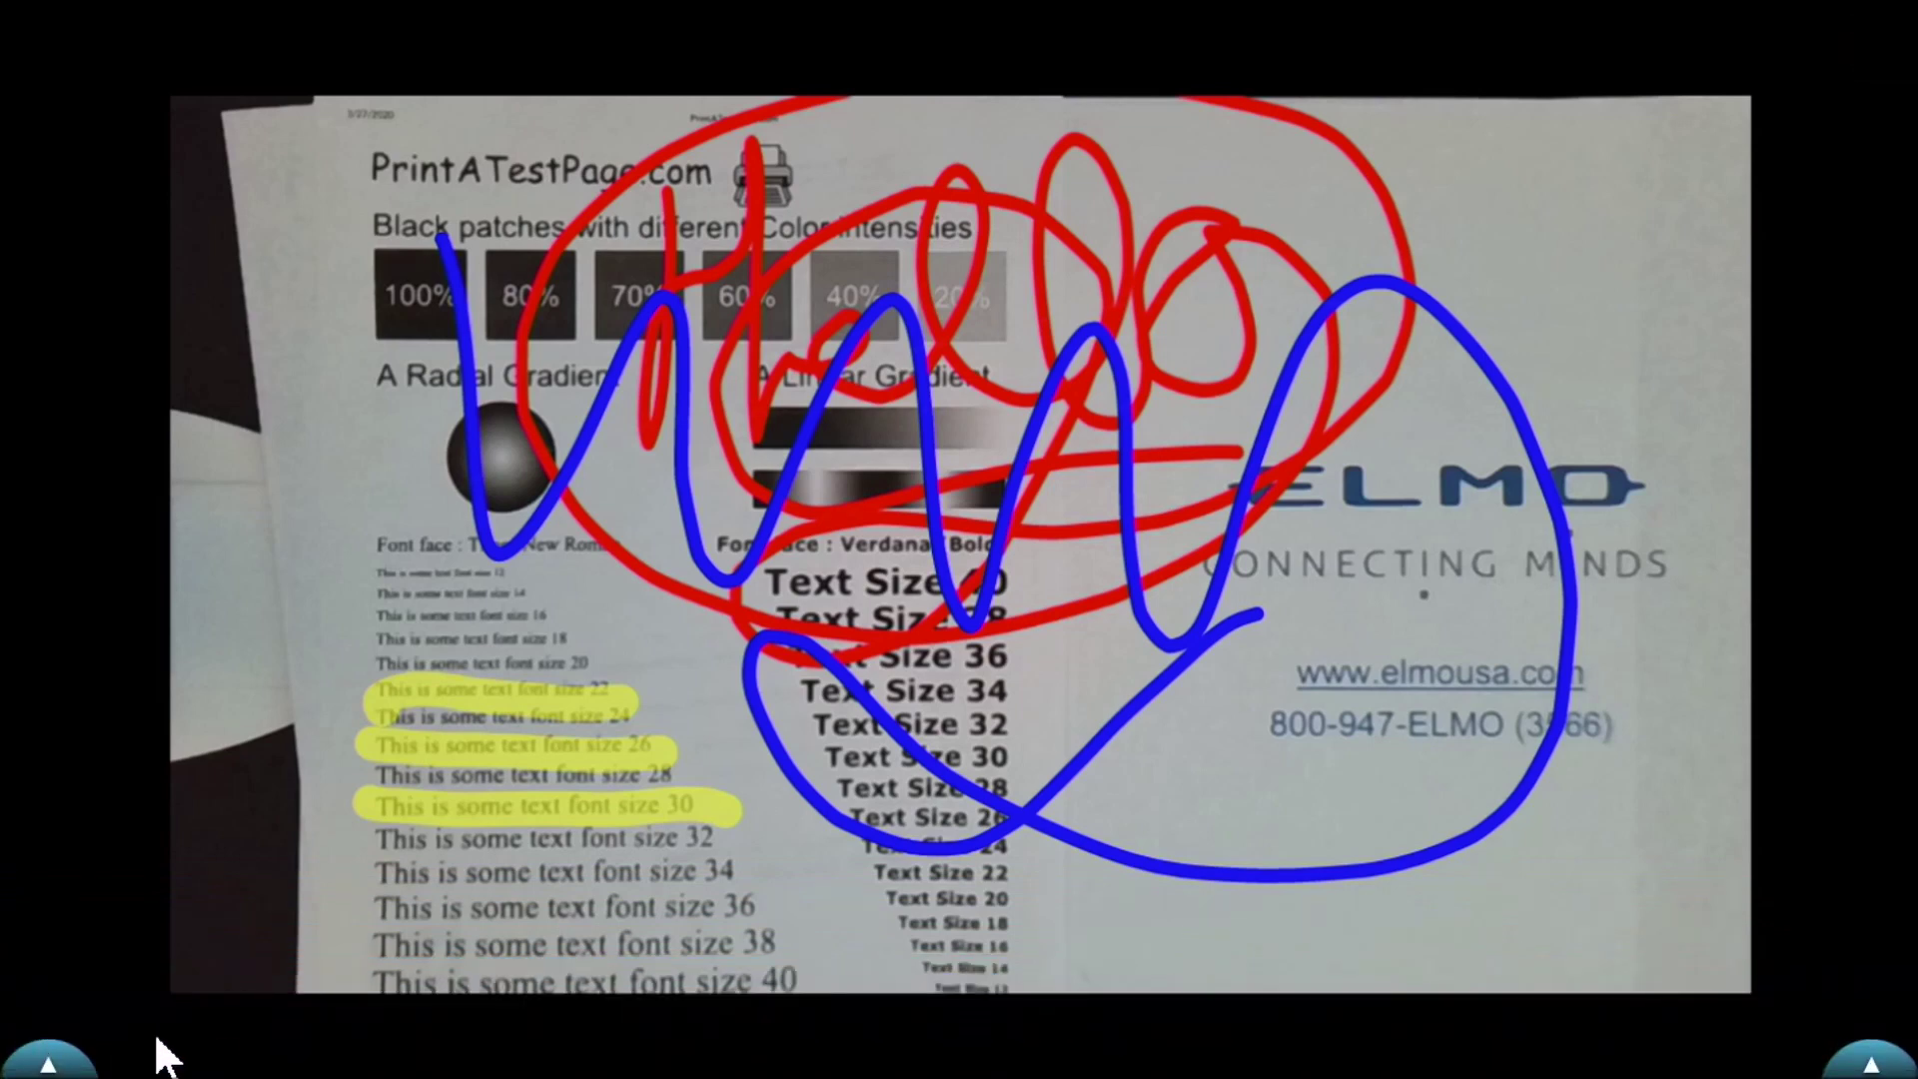
pyautogui.click(48, 1067)
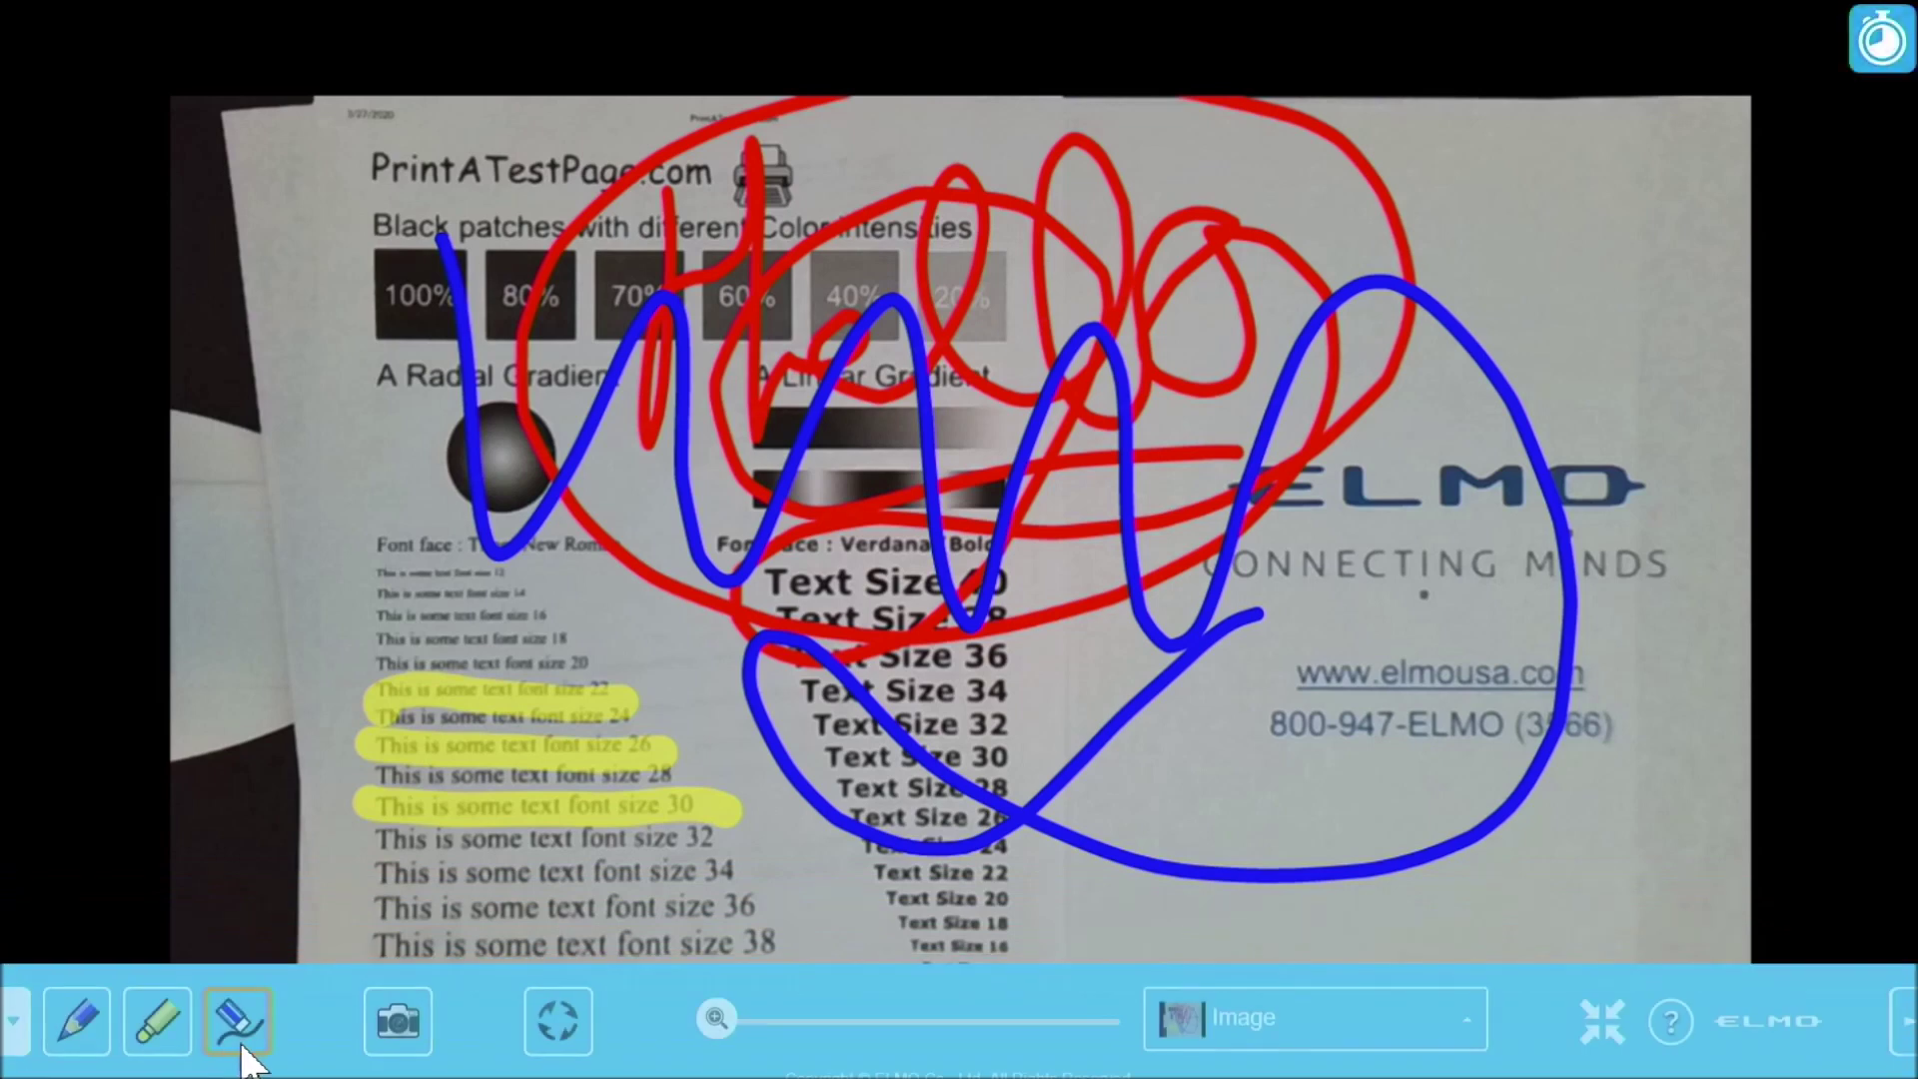
pyautogui.click(242, 1004)
pyautogui.click(243, 917)
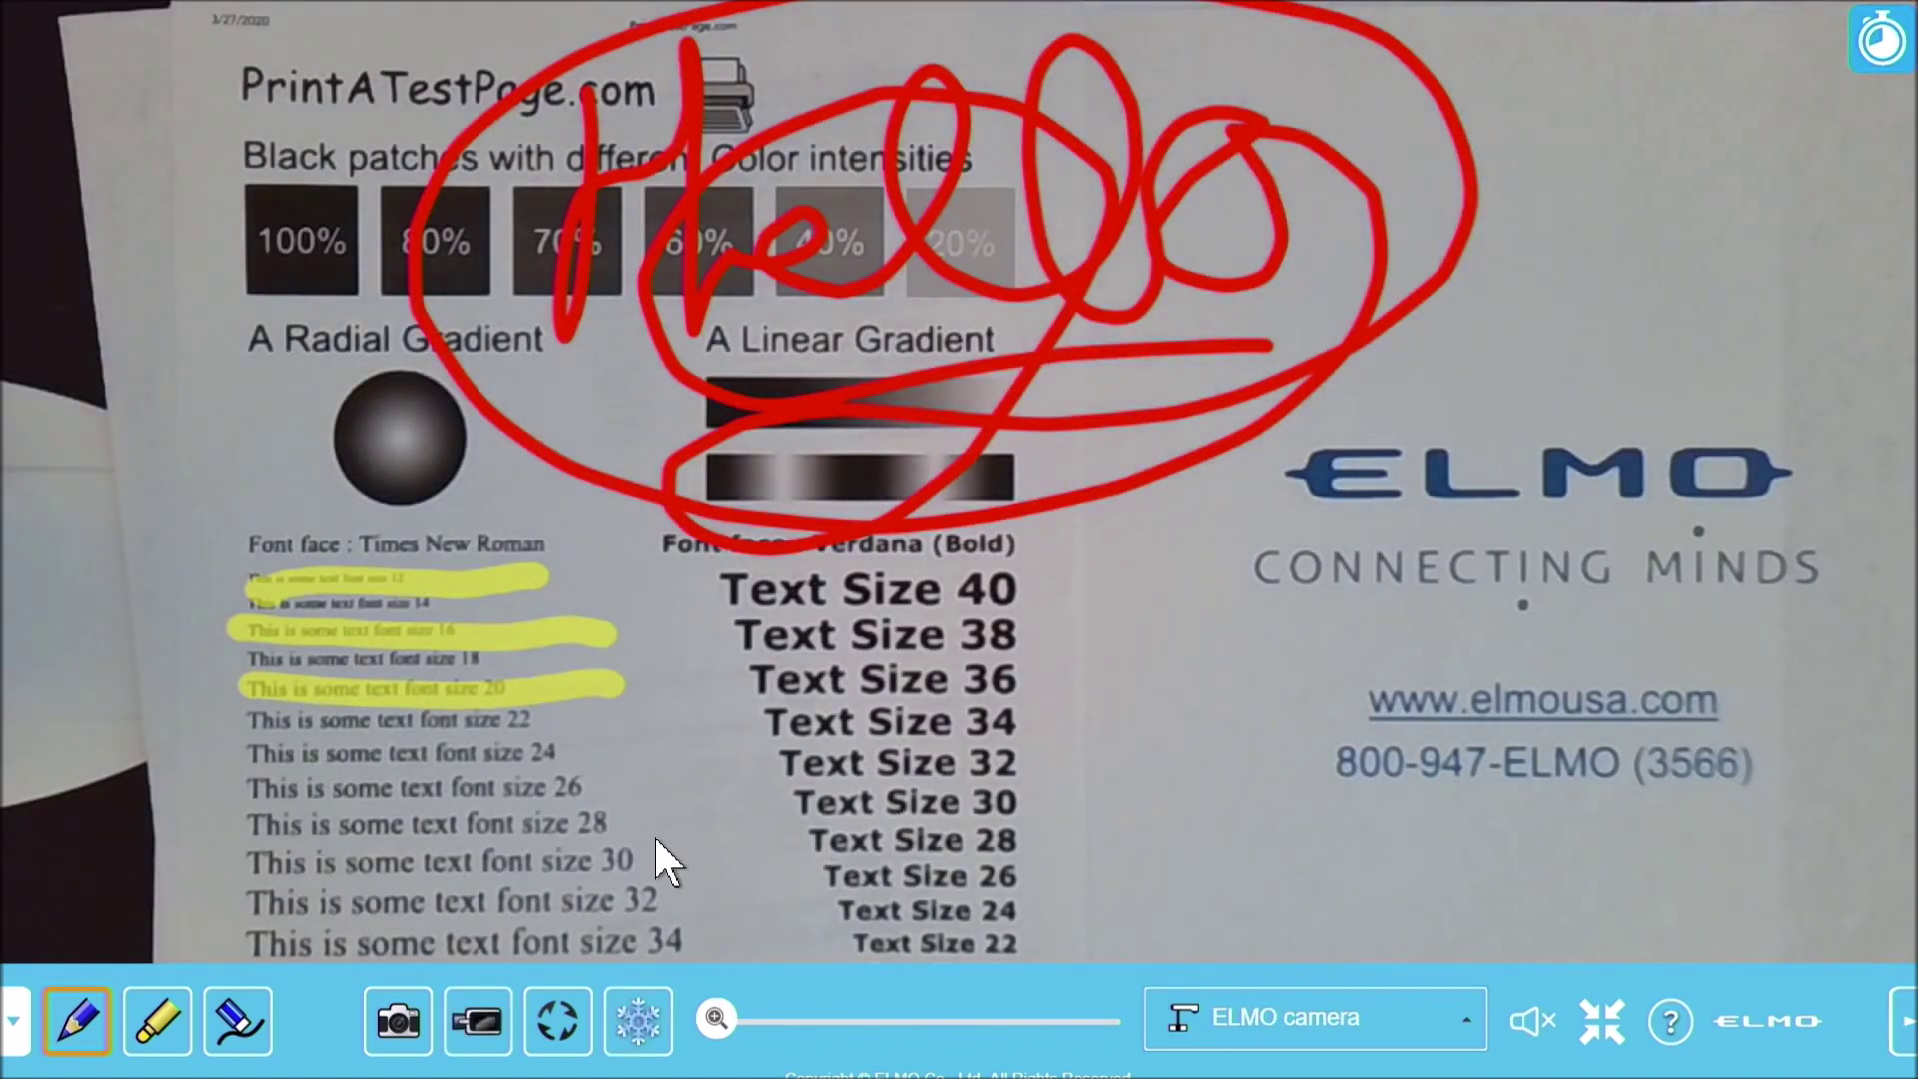
# Erase every red and yellow annotation from the camera view with the eraser's Clear All
pyautogui.click(240, 1009)
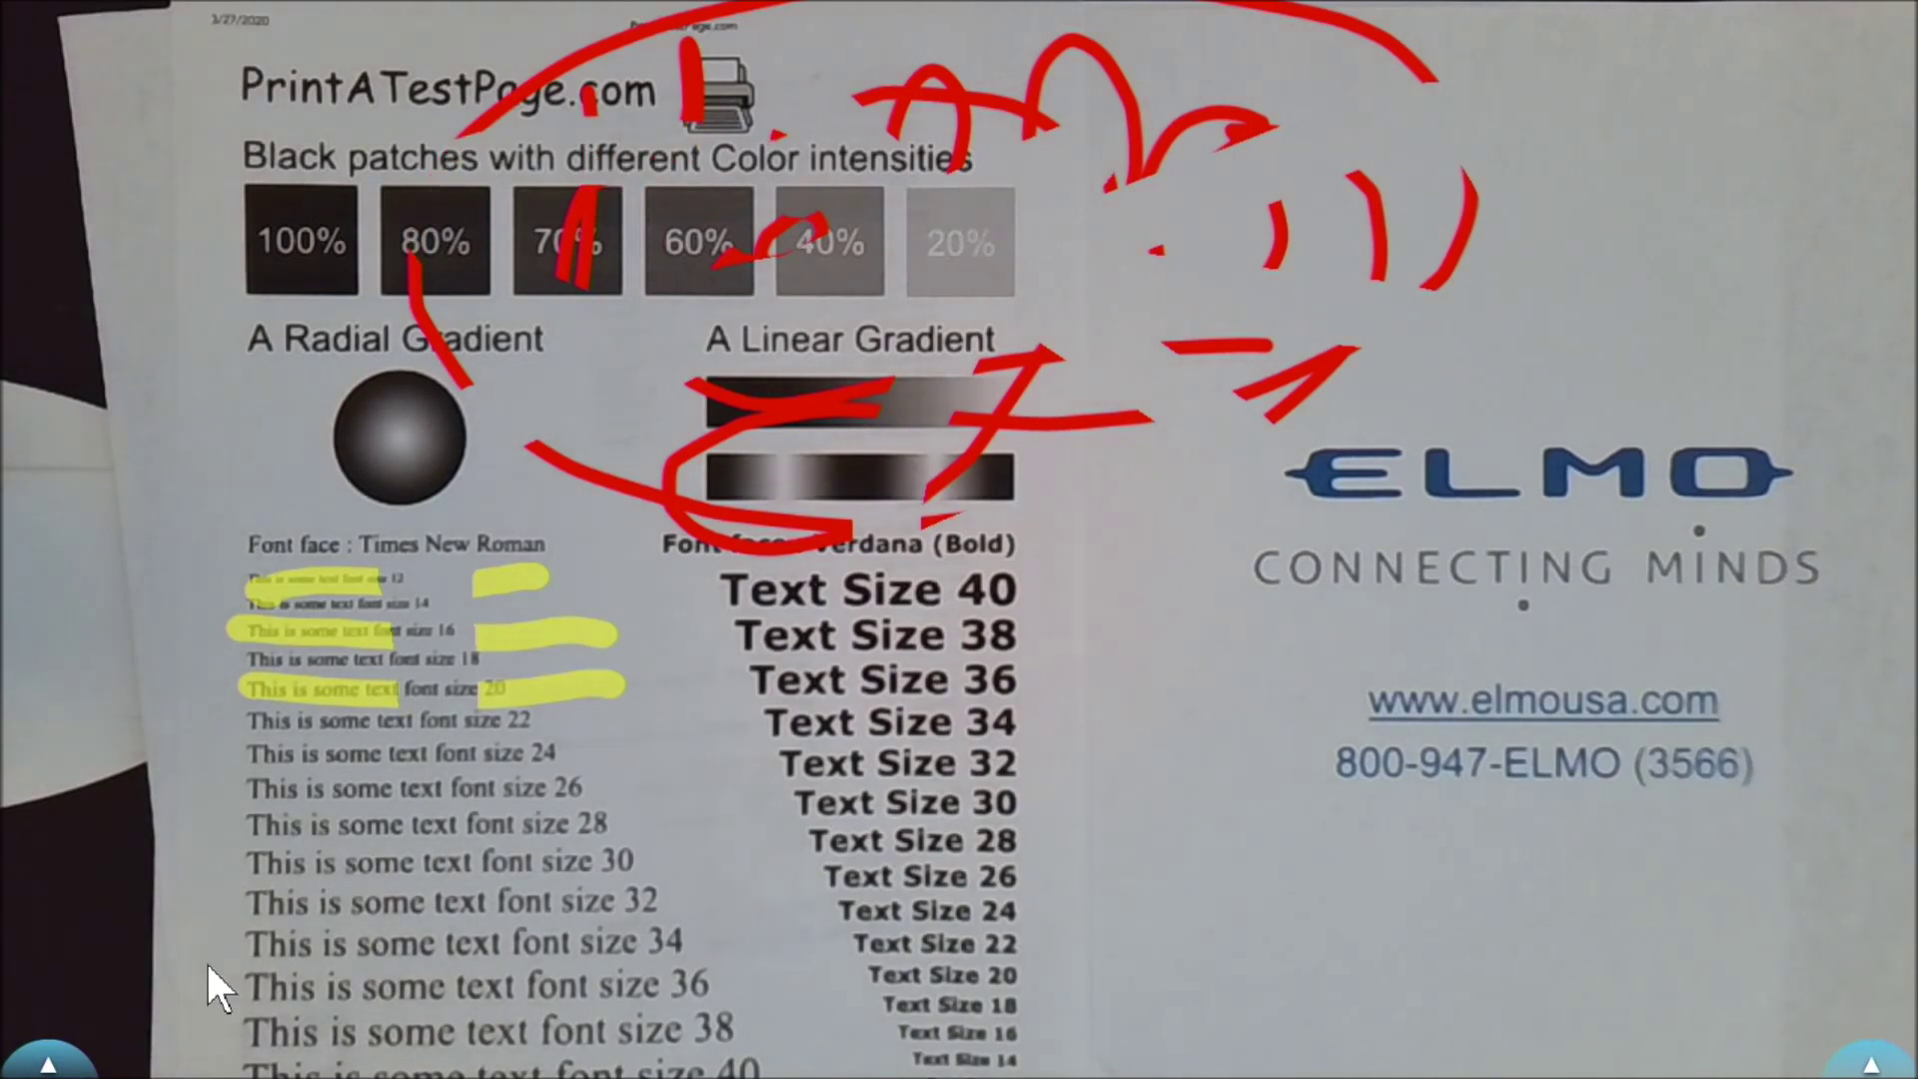
pyautogui.click(48, 1064)
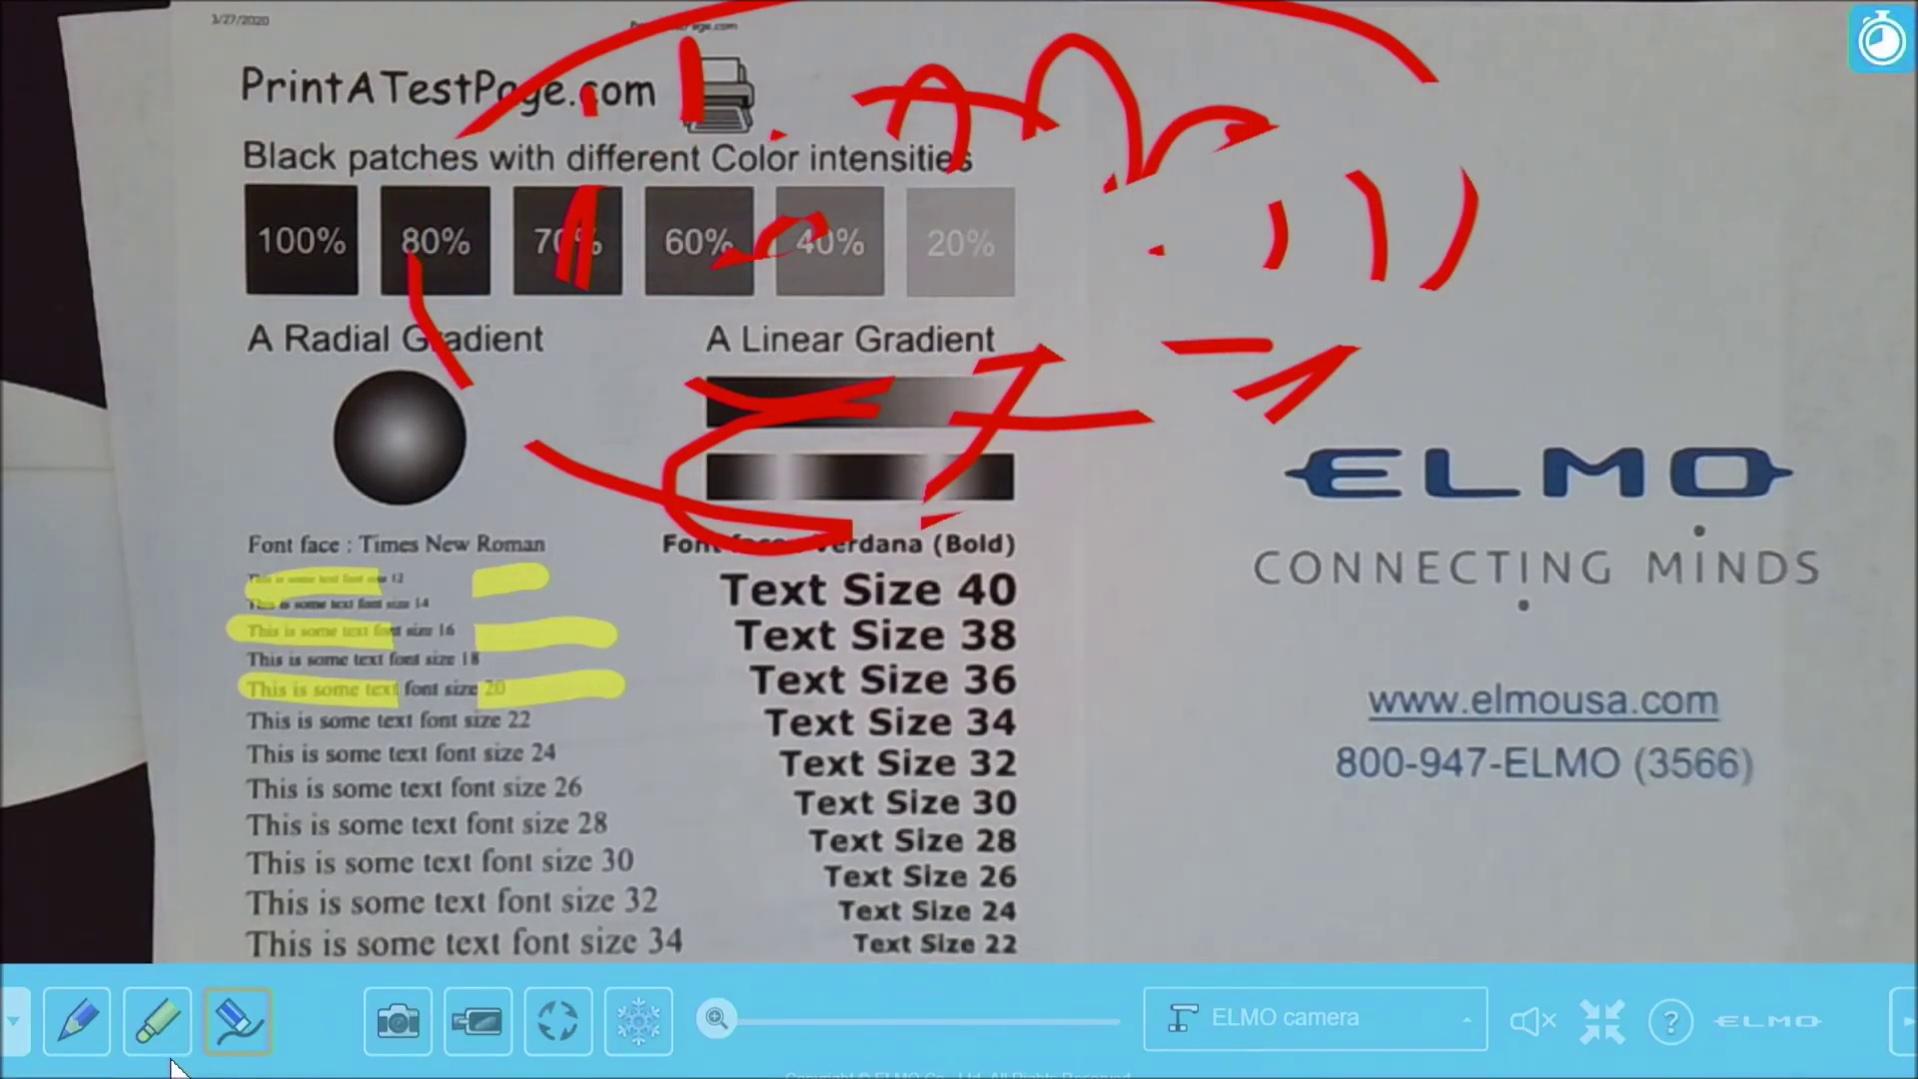
pyautogui.click(226, 1005)
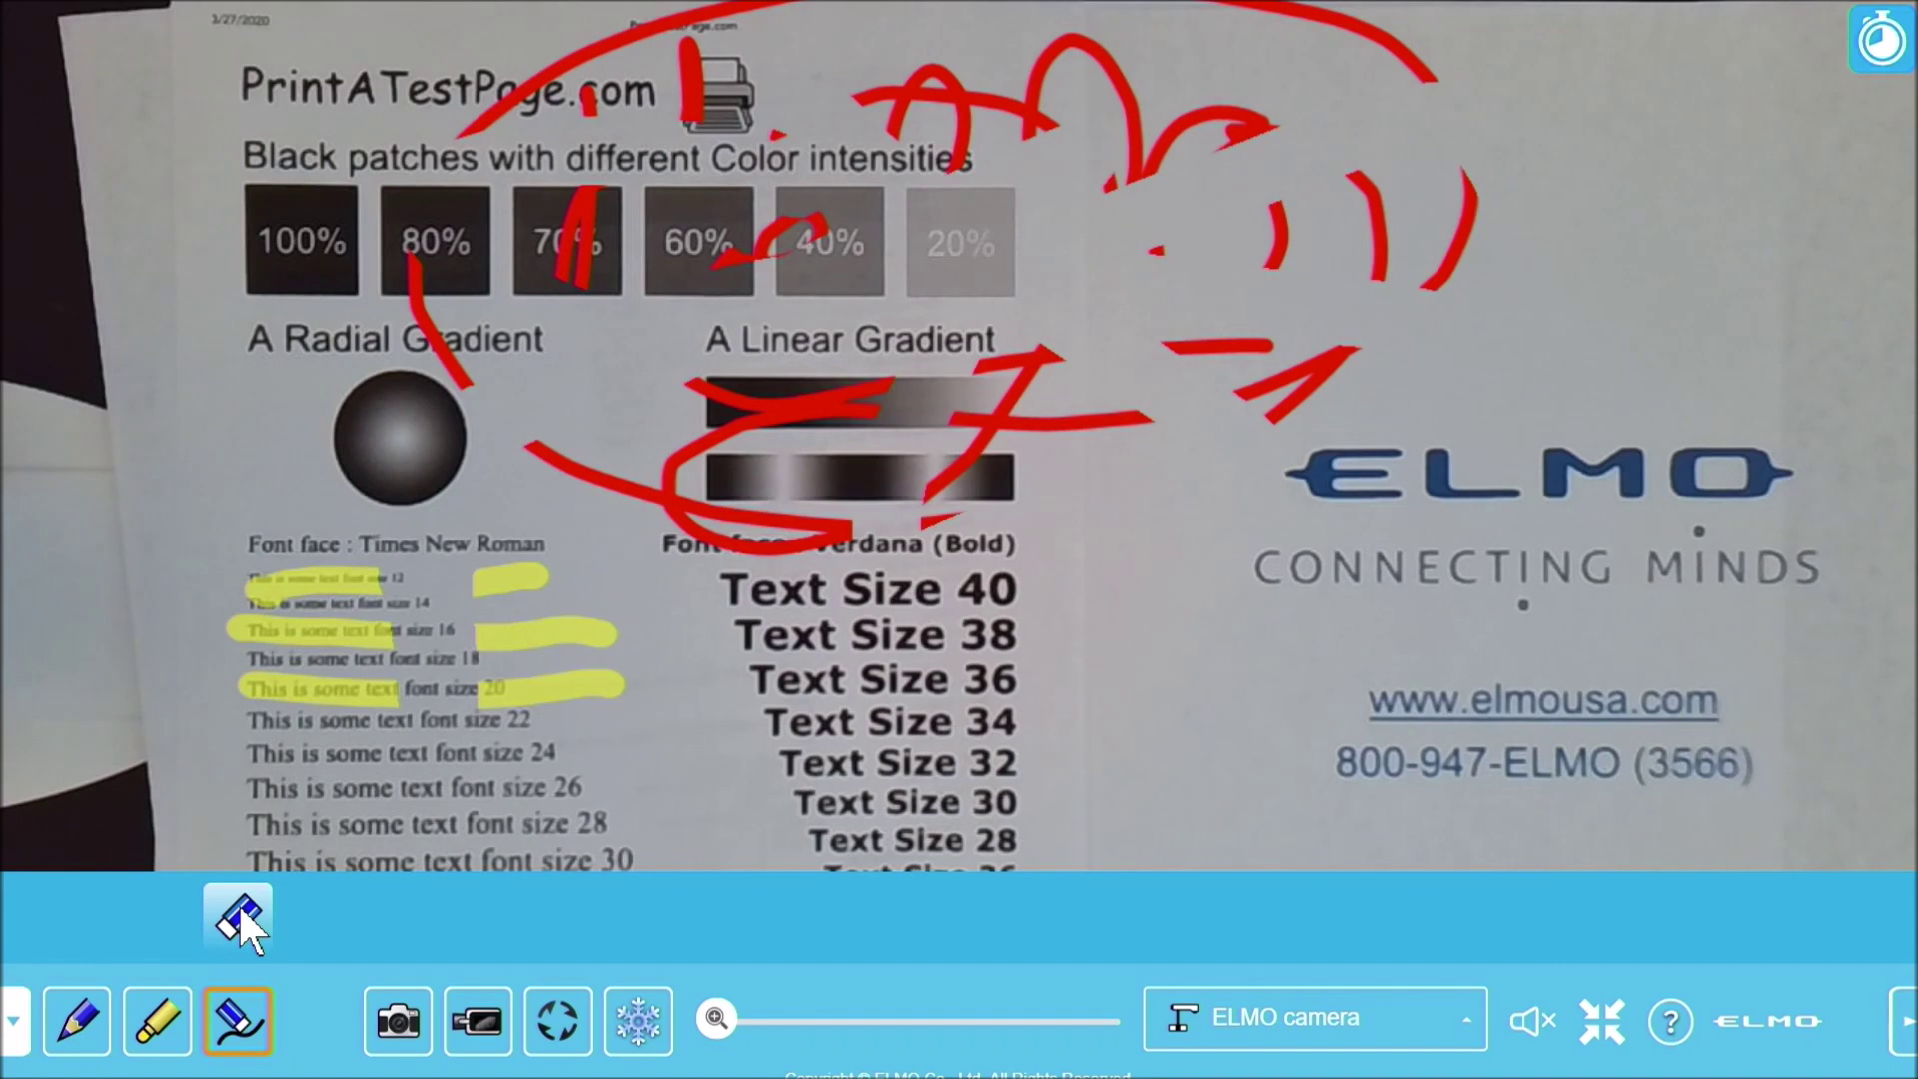
pyautogui.click(240, 914)
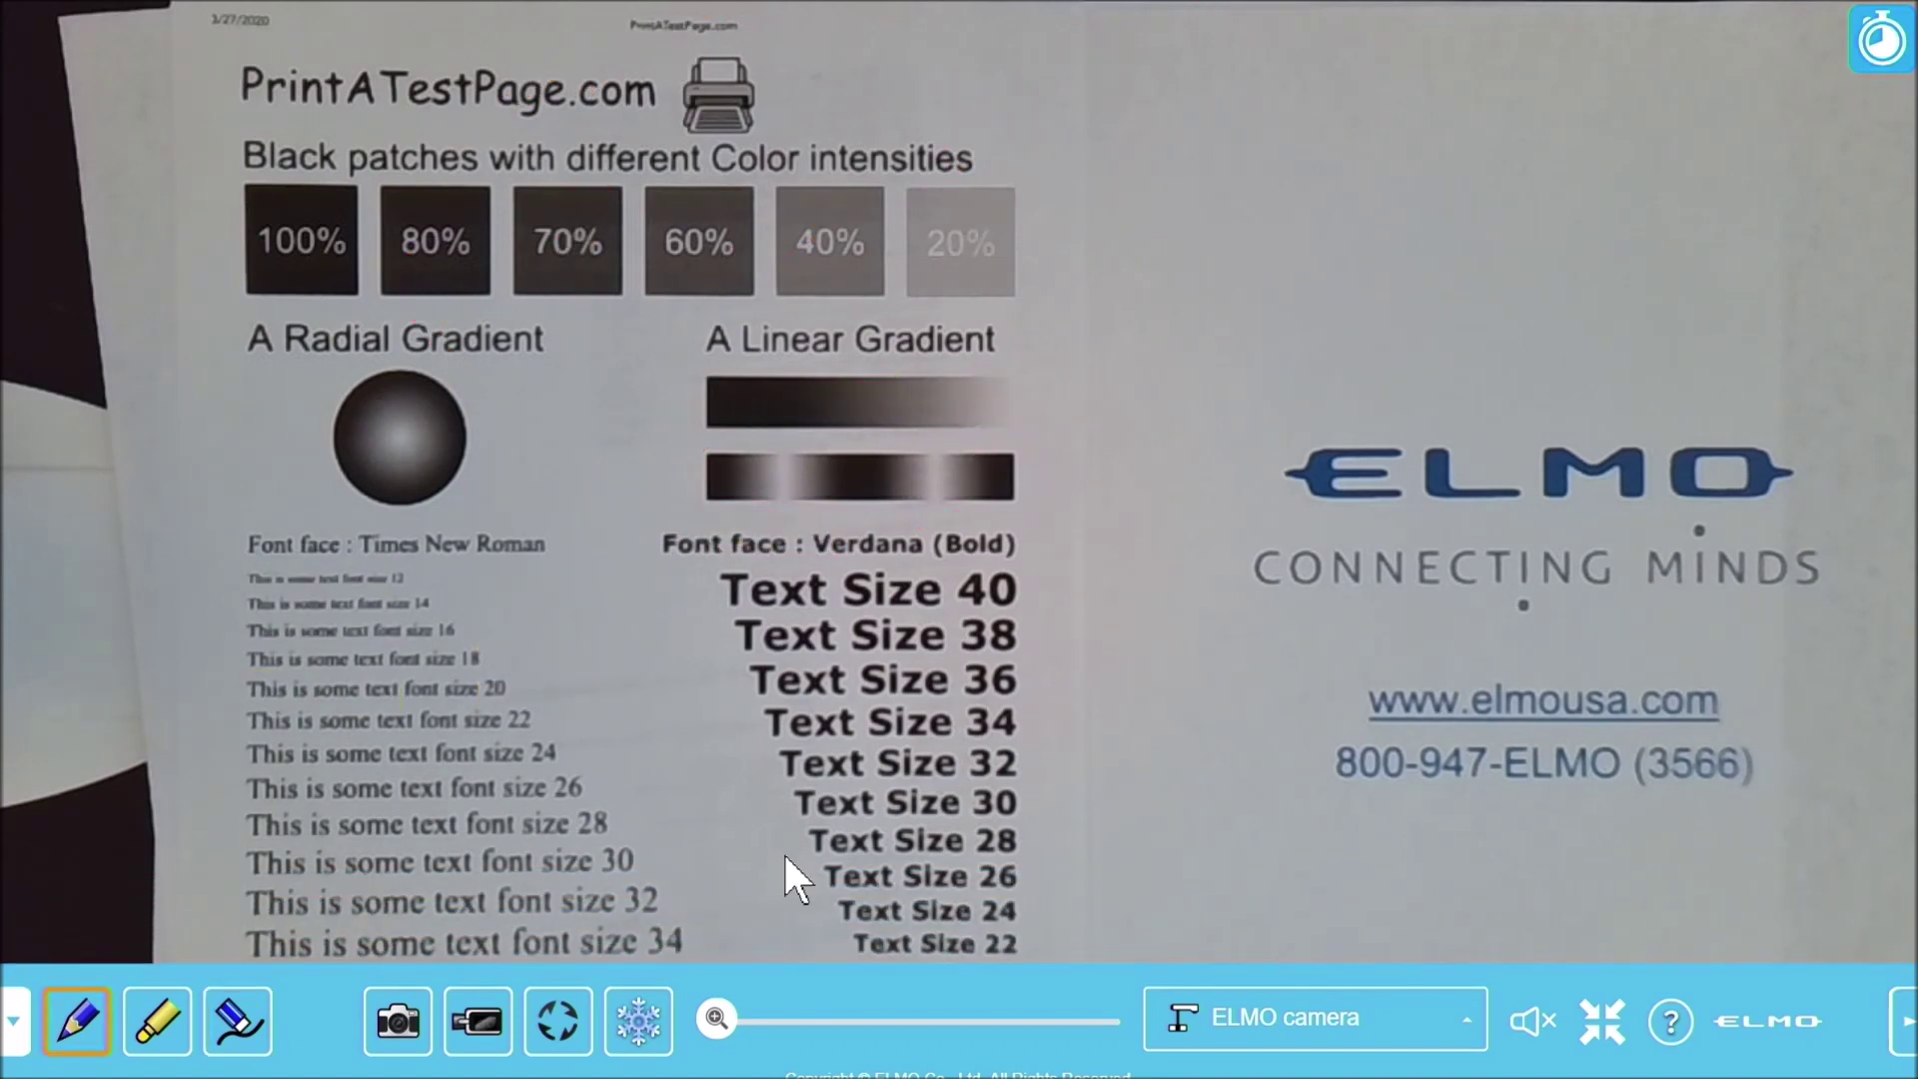
pyautogui.click(75, 1047)
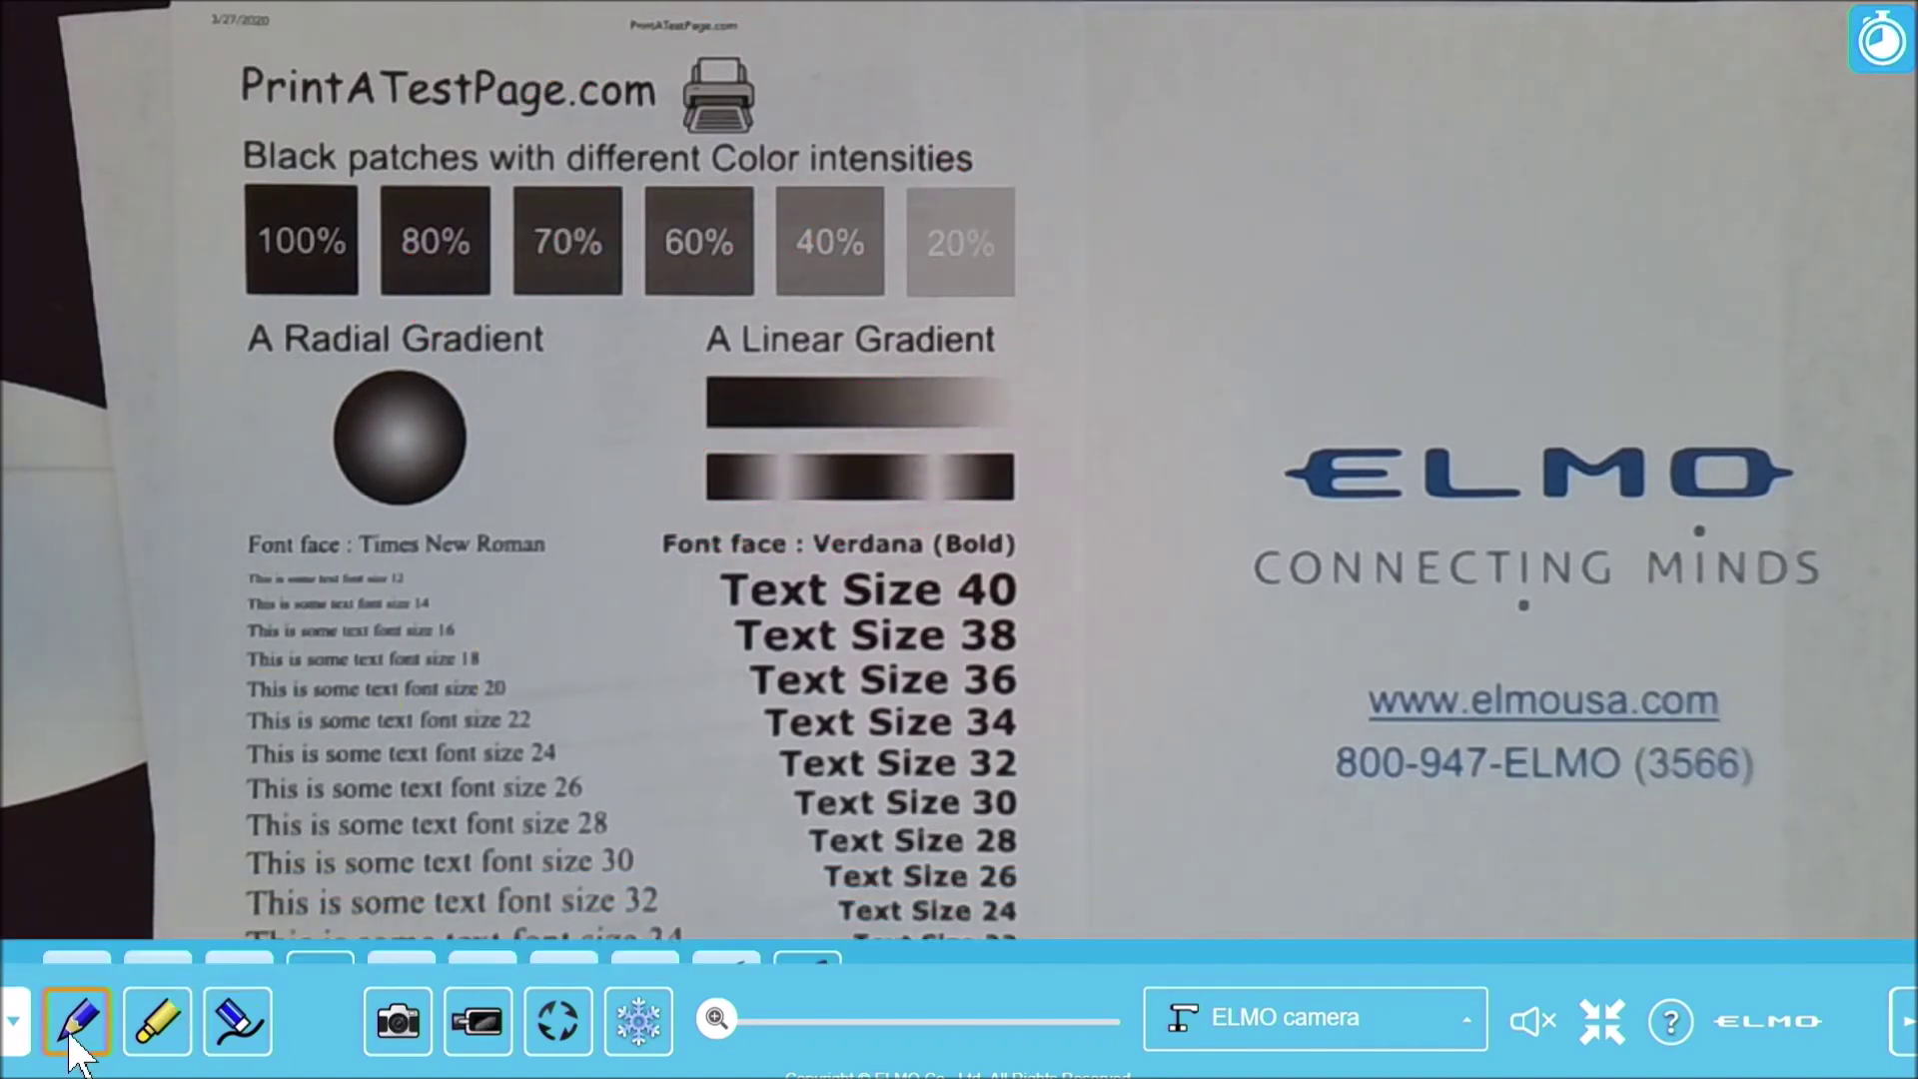
# Rotate the camera image upside down and back, then freeze and unfreeze the live feed
pyautogui.click(153, 1015)
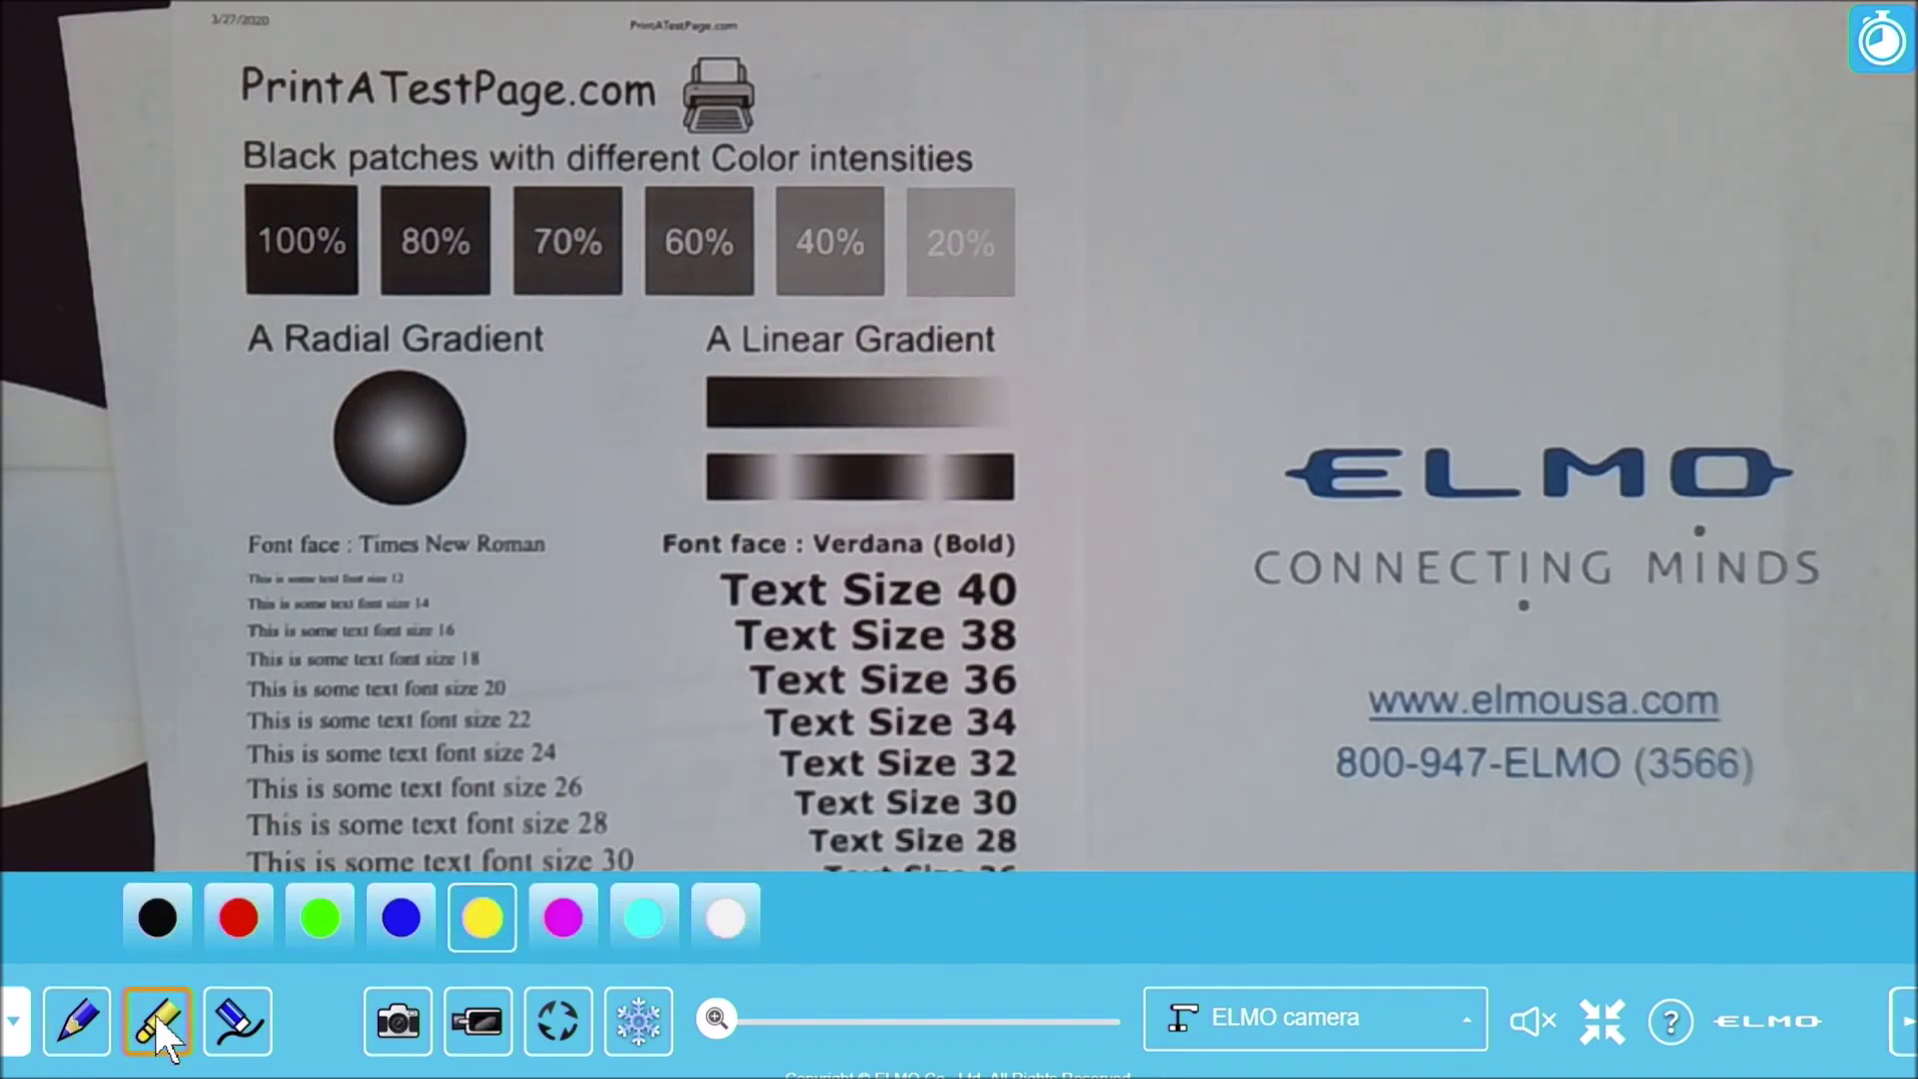
pyautogui.click(543, 1021)
pyautogui.click(543, 1024)
pyautogui.click(630, 1031)
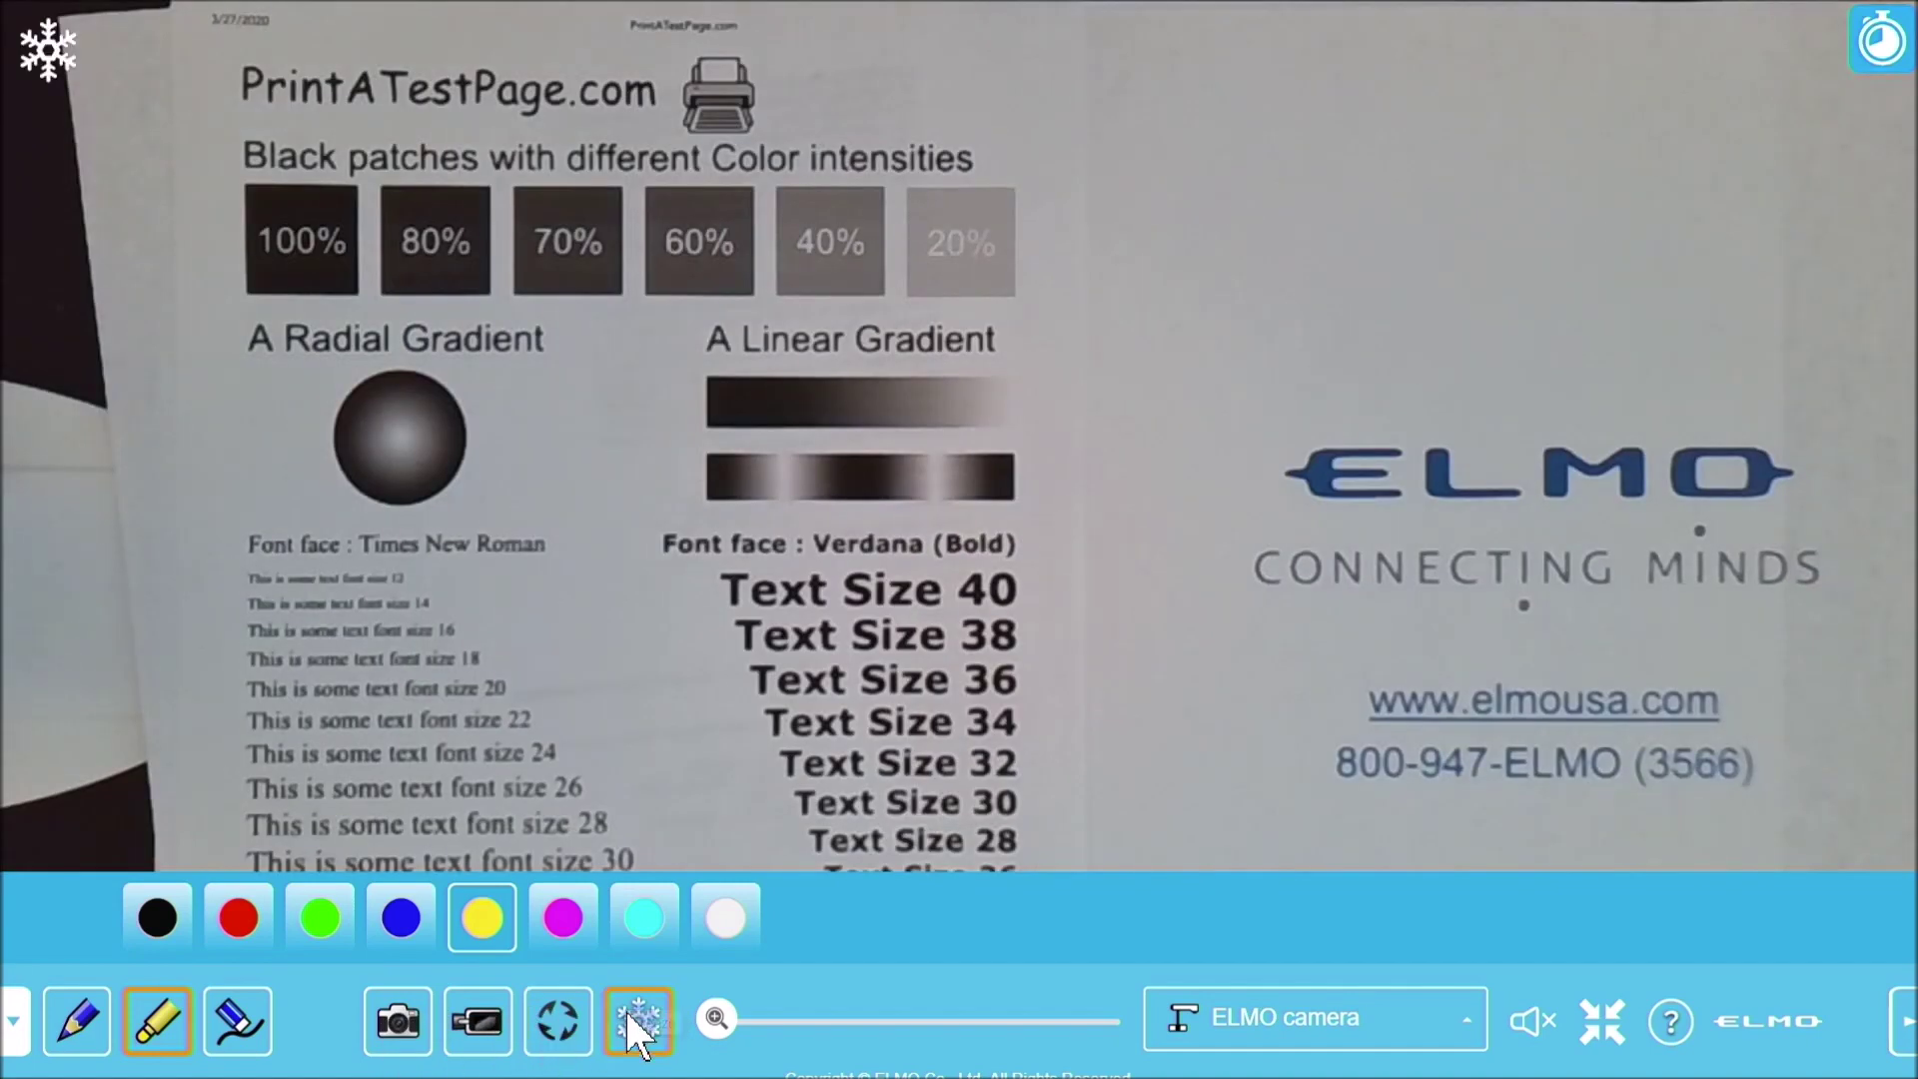
pyautogui.click(630, 1019)
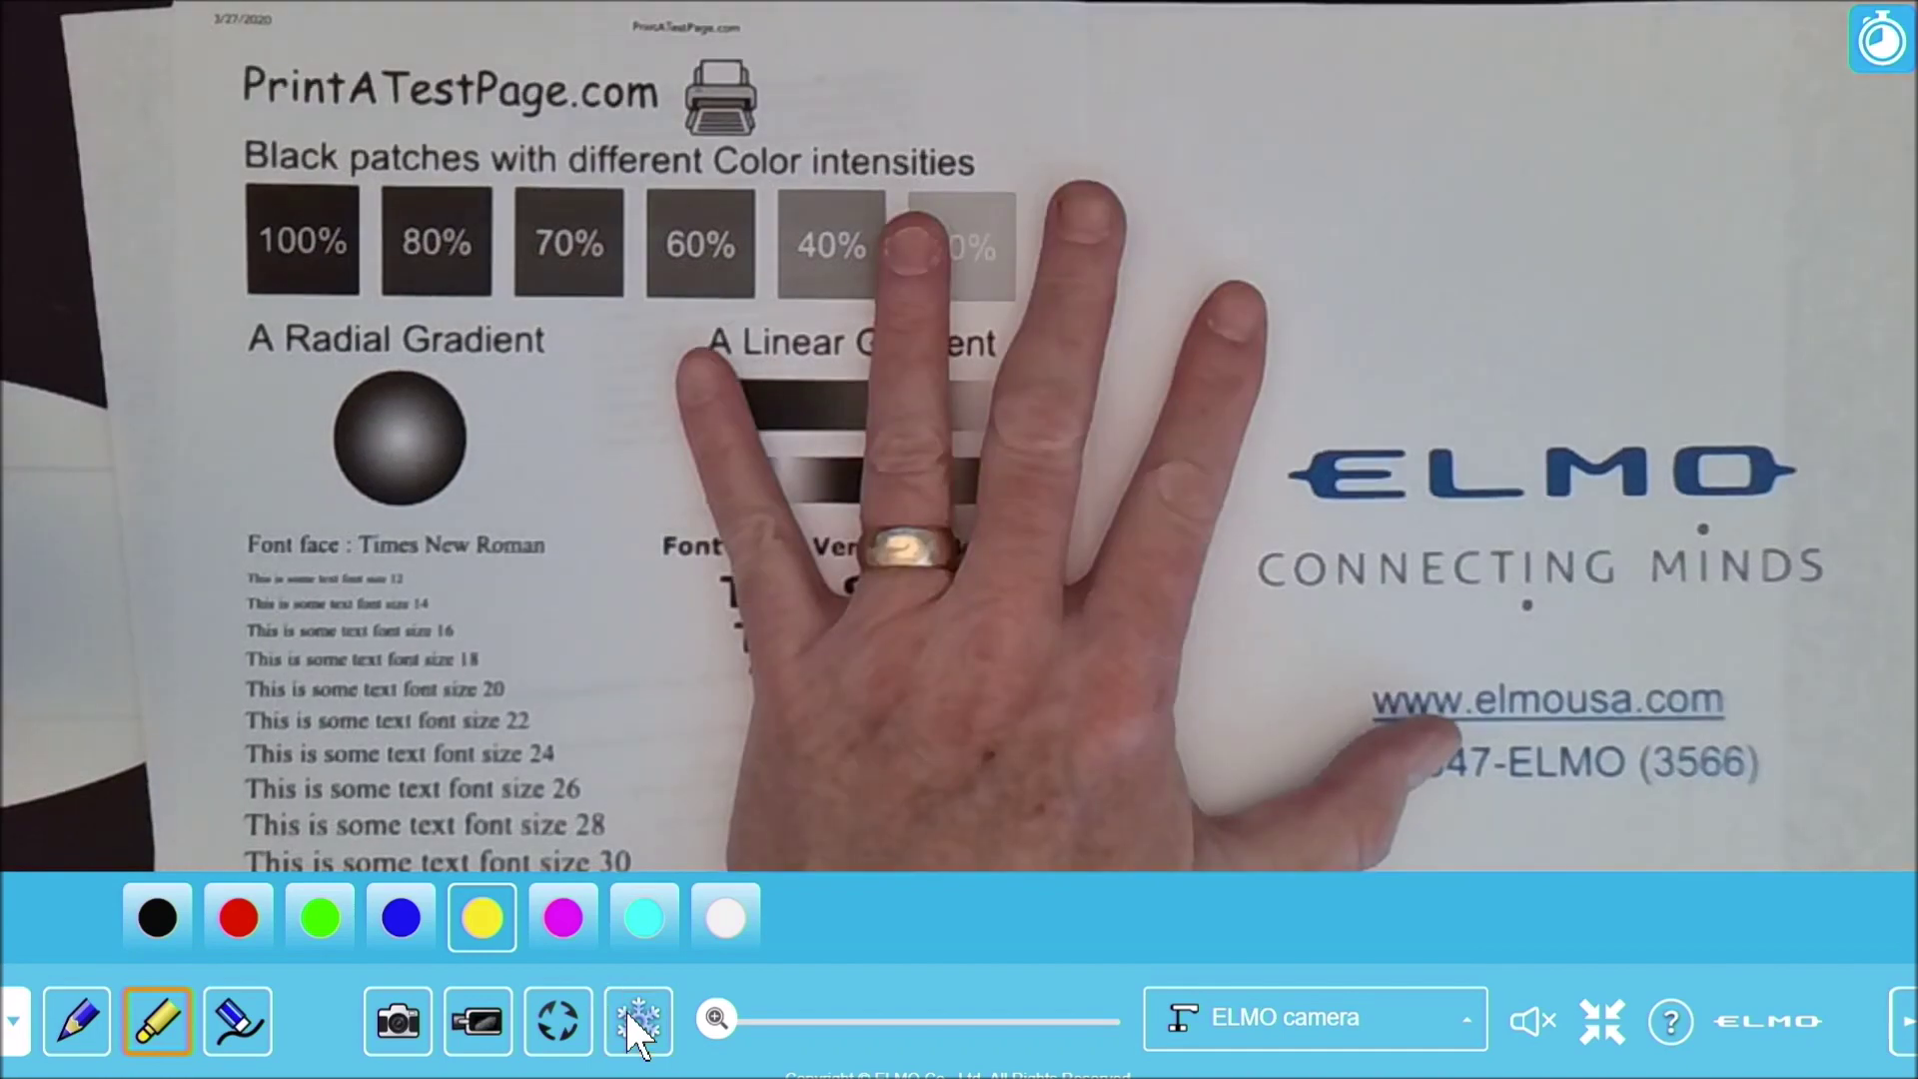
# Zoom in on the test page, check the input source list, and exit full screen
pyautogui.moveTo(710, 1015); pyautogui.dragTo(727, 1004)
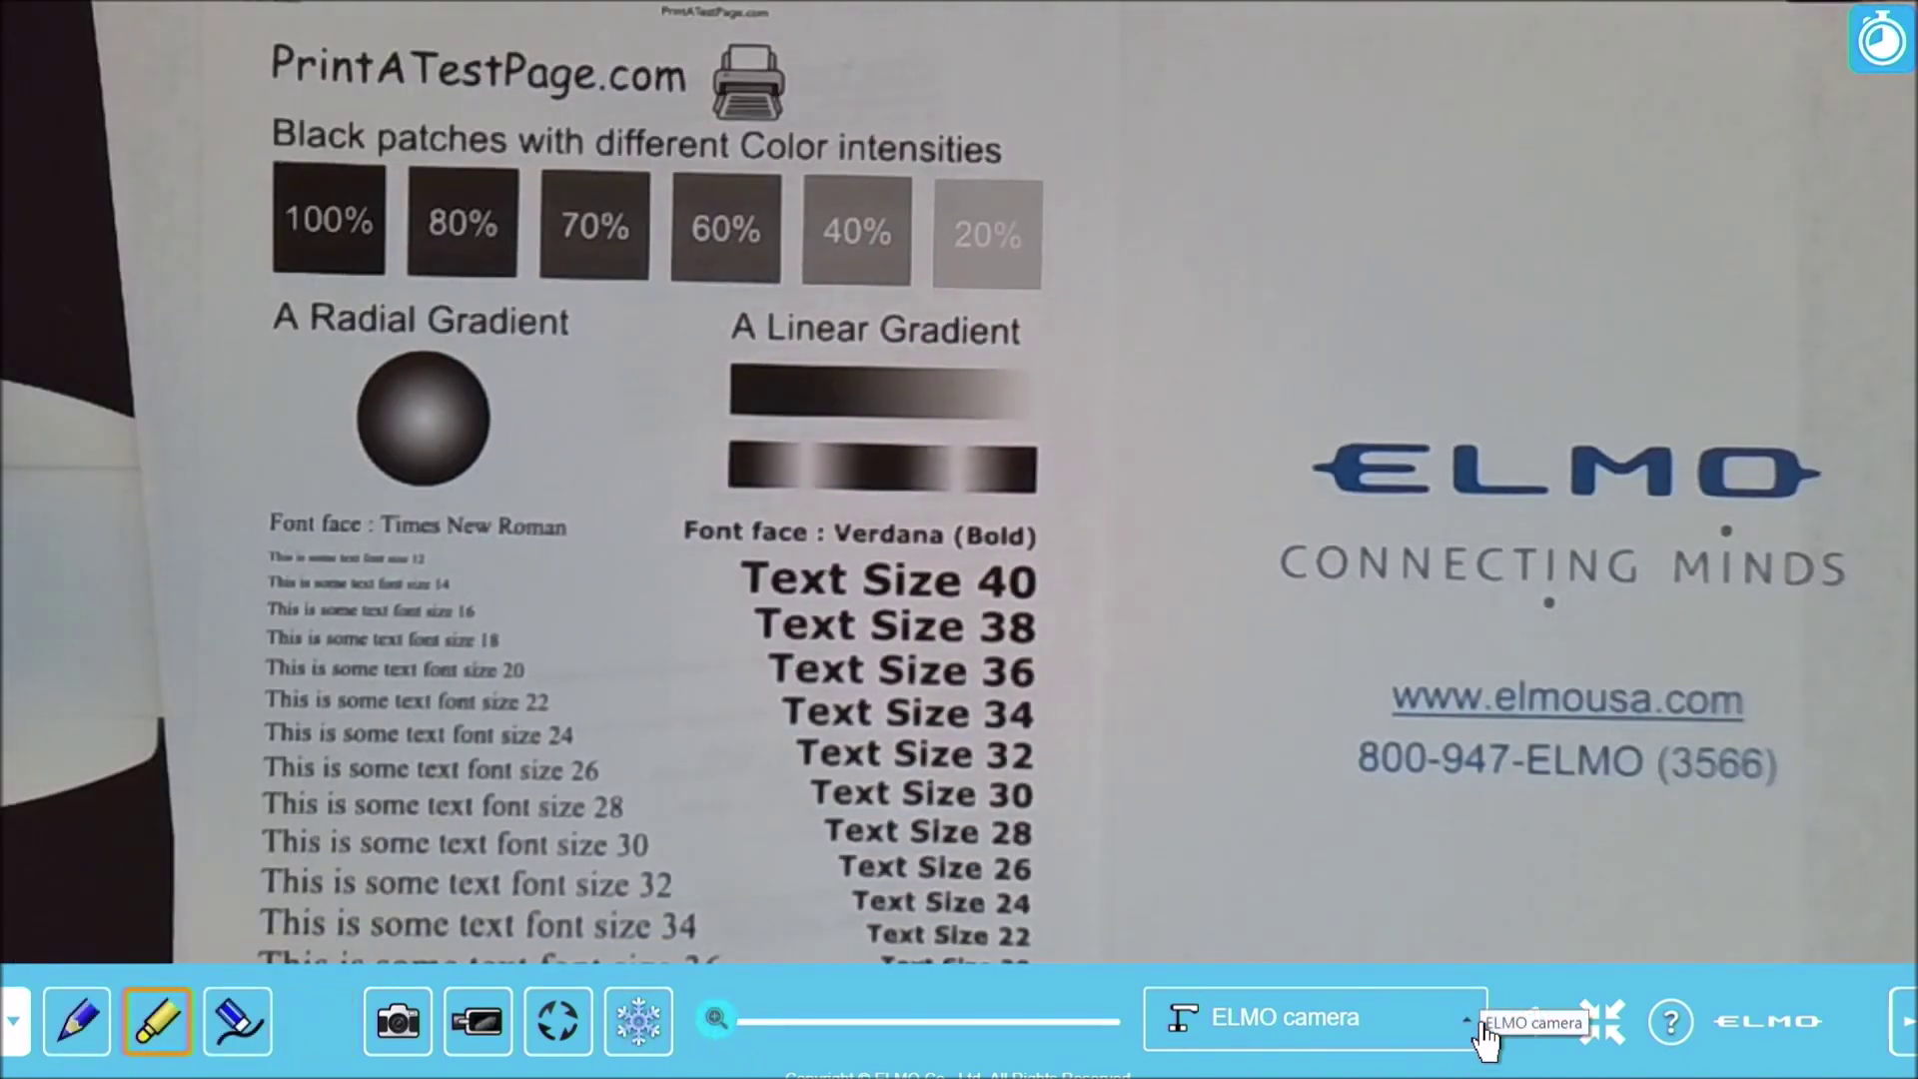
pyautogui.click(1469, 1039)
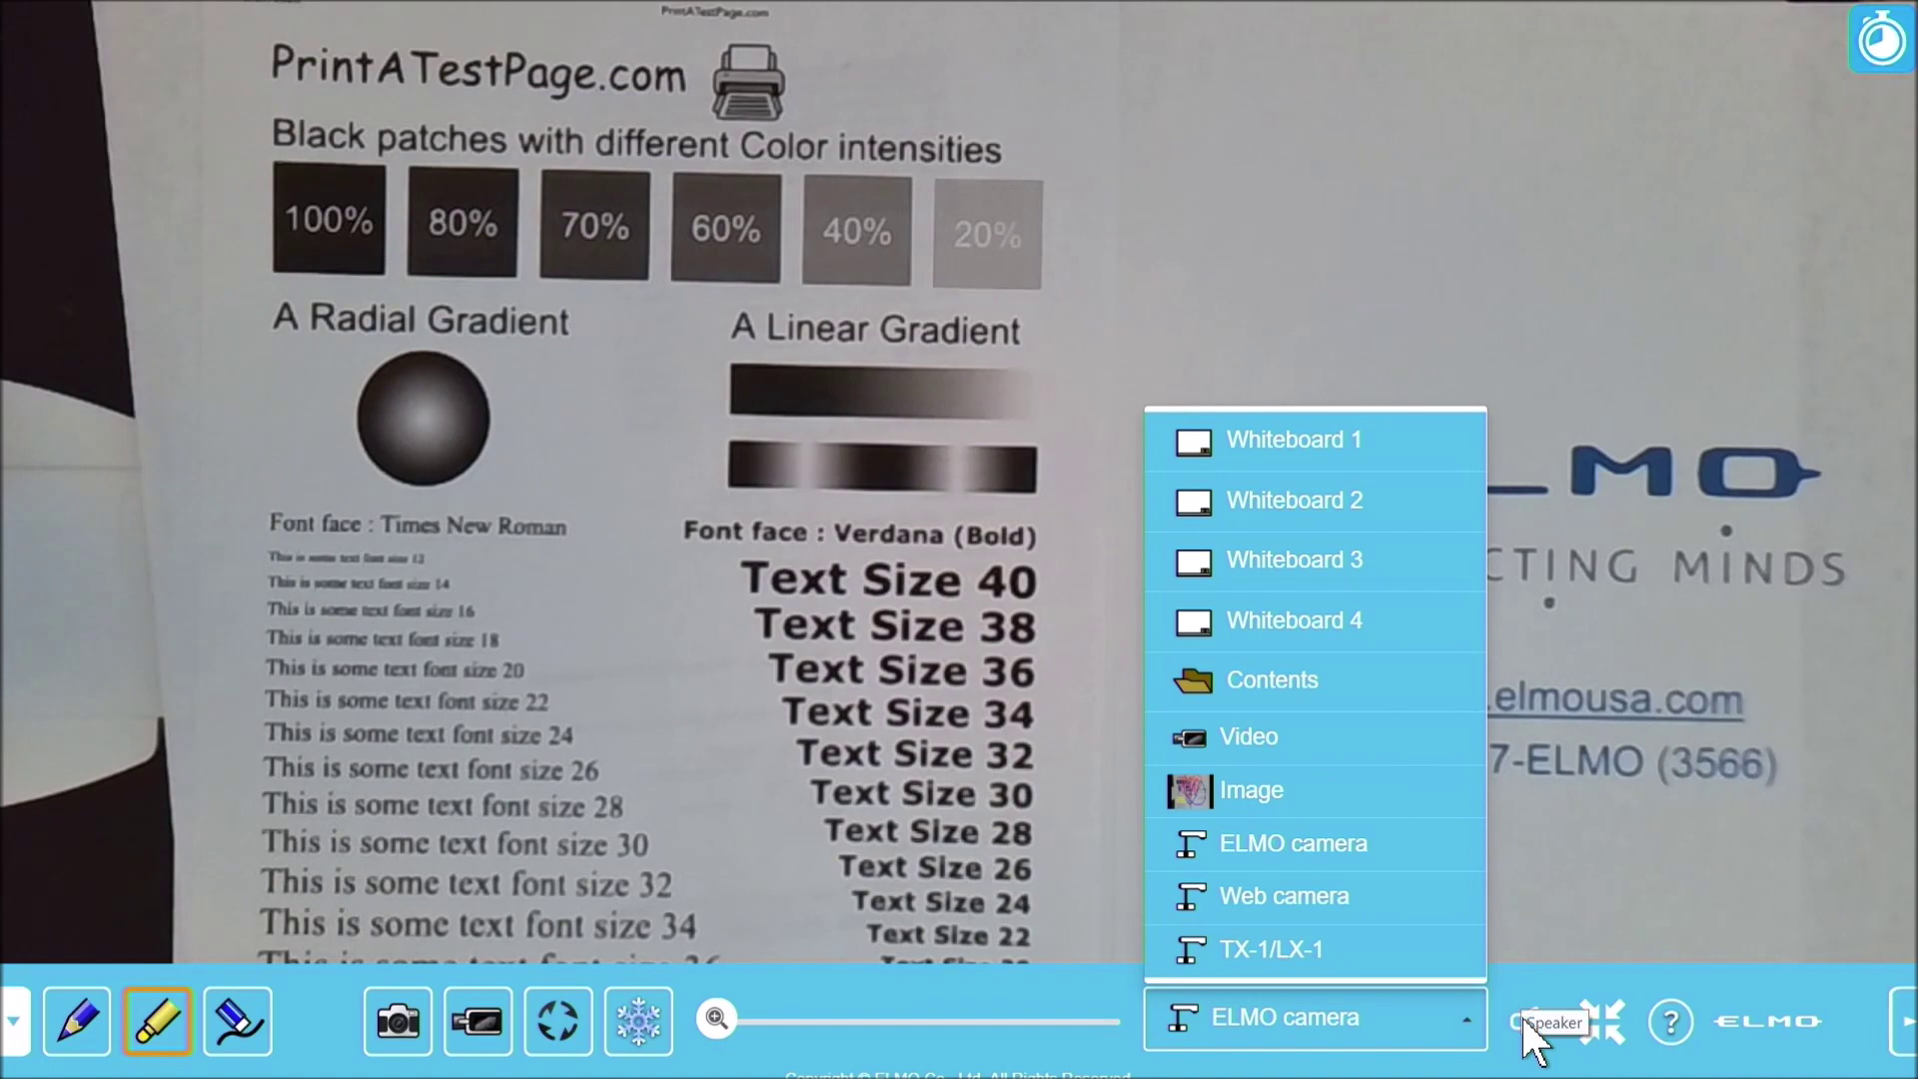
pyautogui.click(1602, 1019)
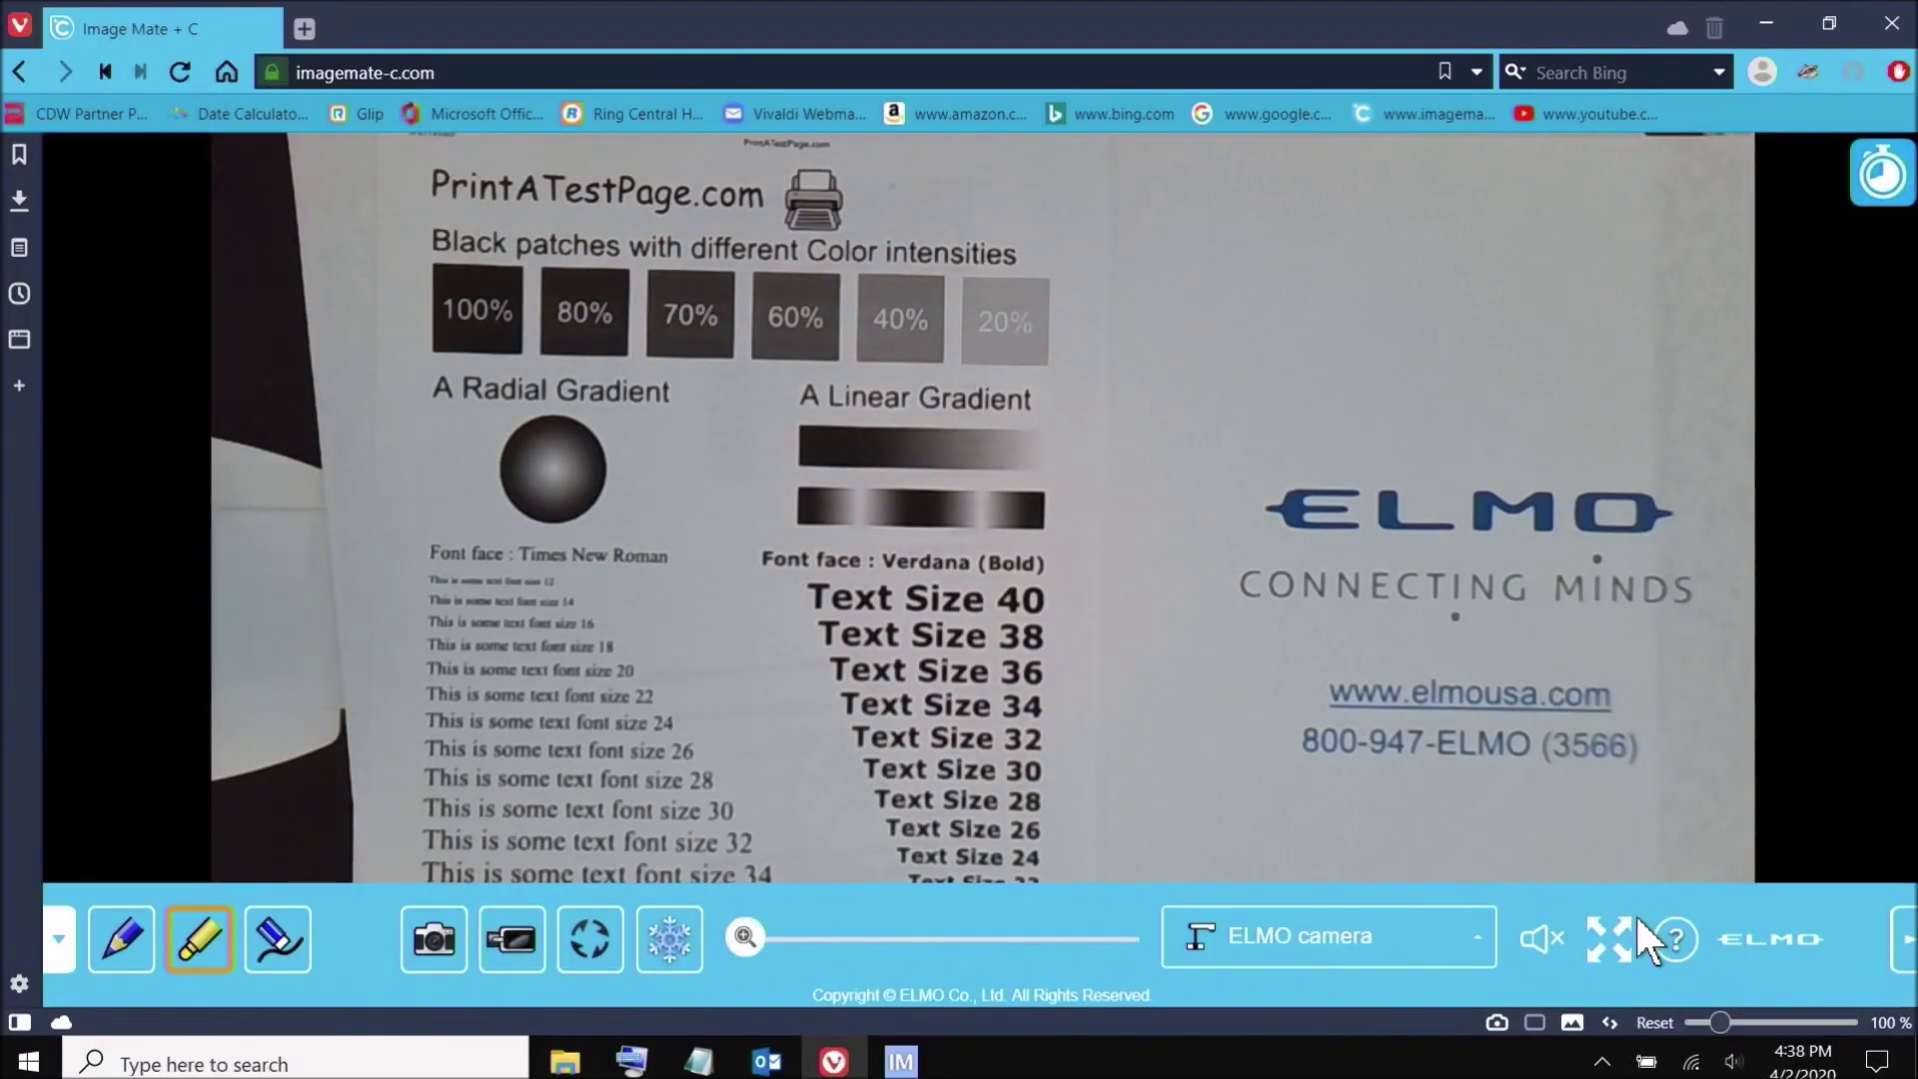
# Toggle full screen on and off, open and close the help manual, then mirror the toolbar layout
pyautogui.click(1598, 942)
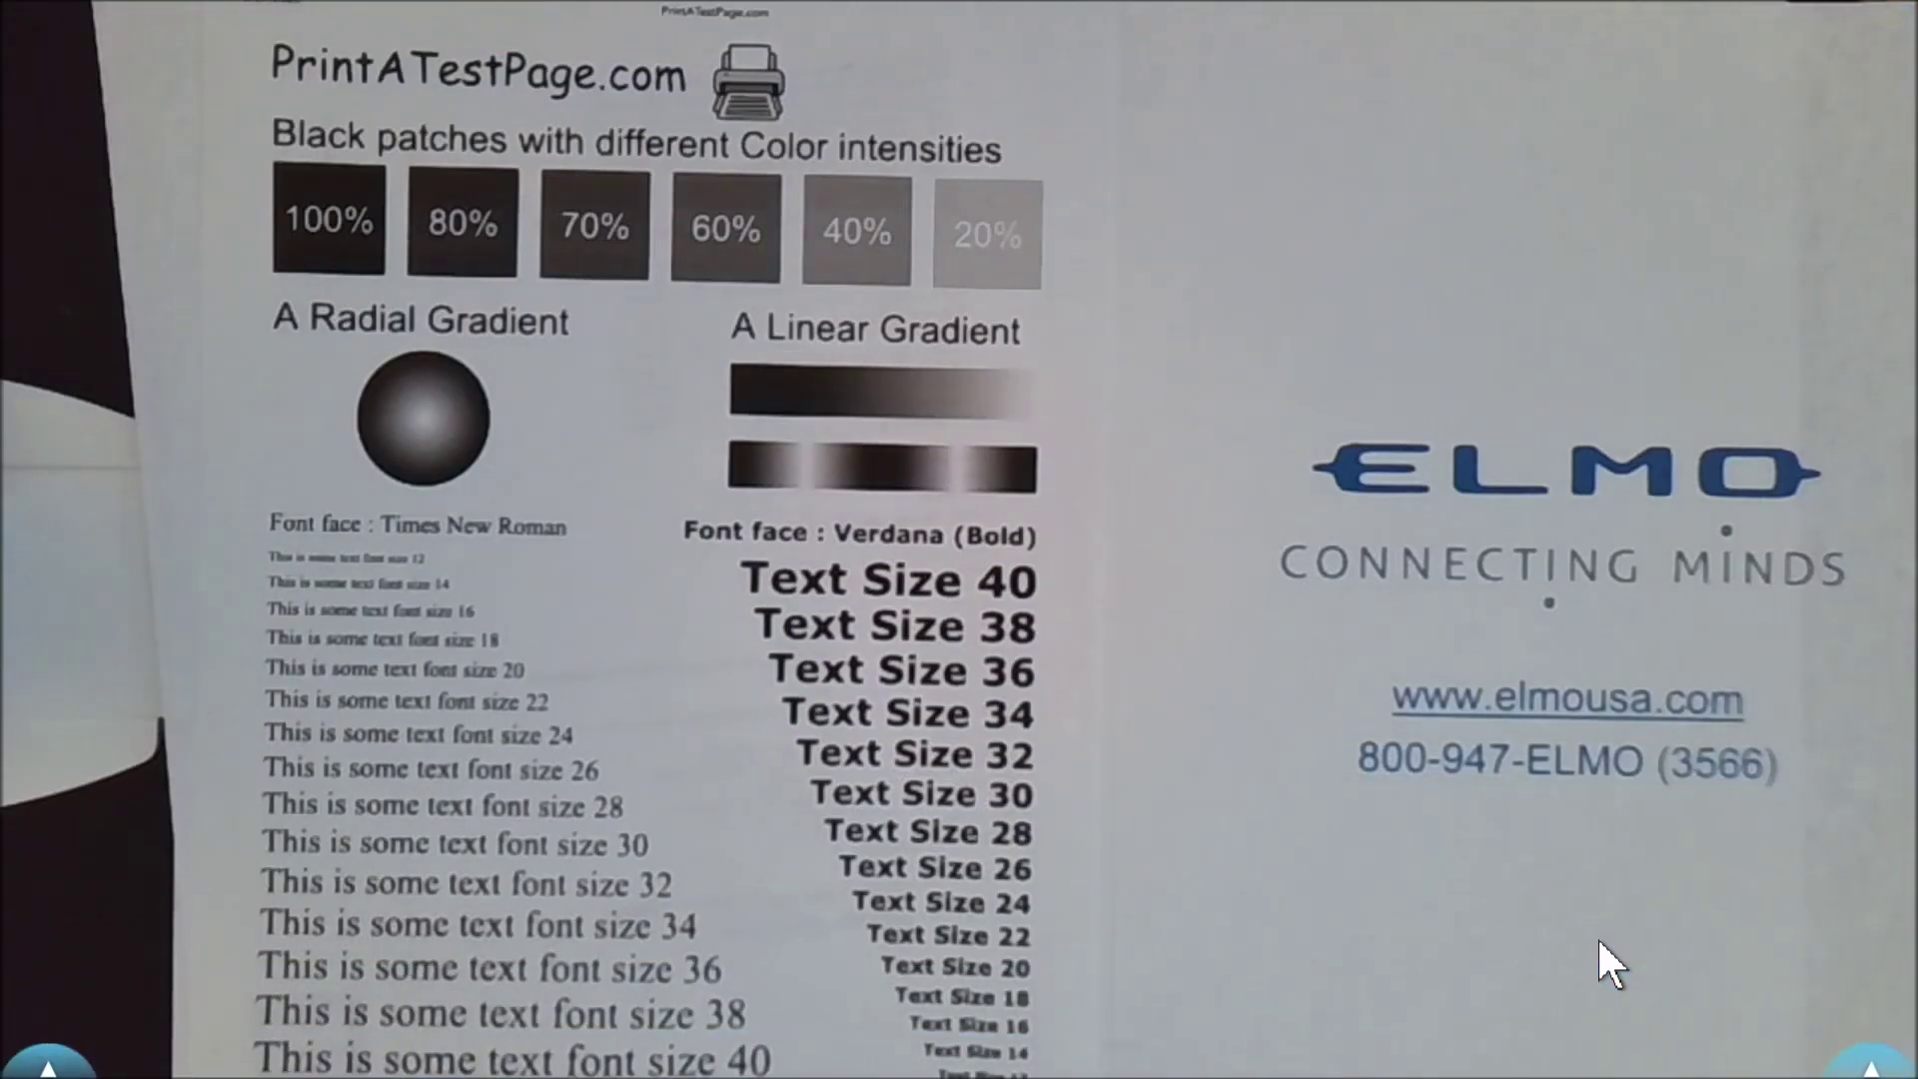
pyautogui.click(1601, 1017)
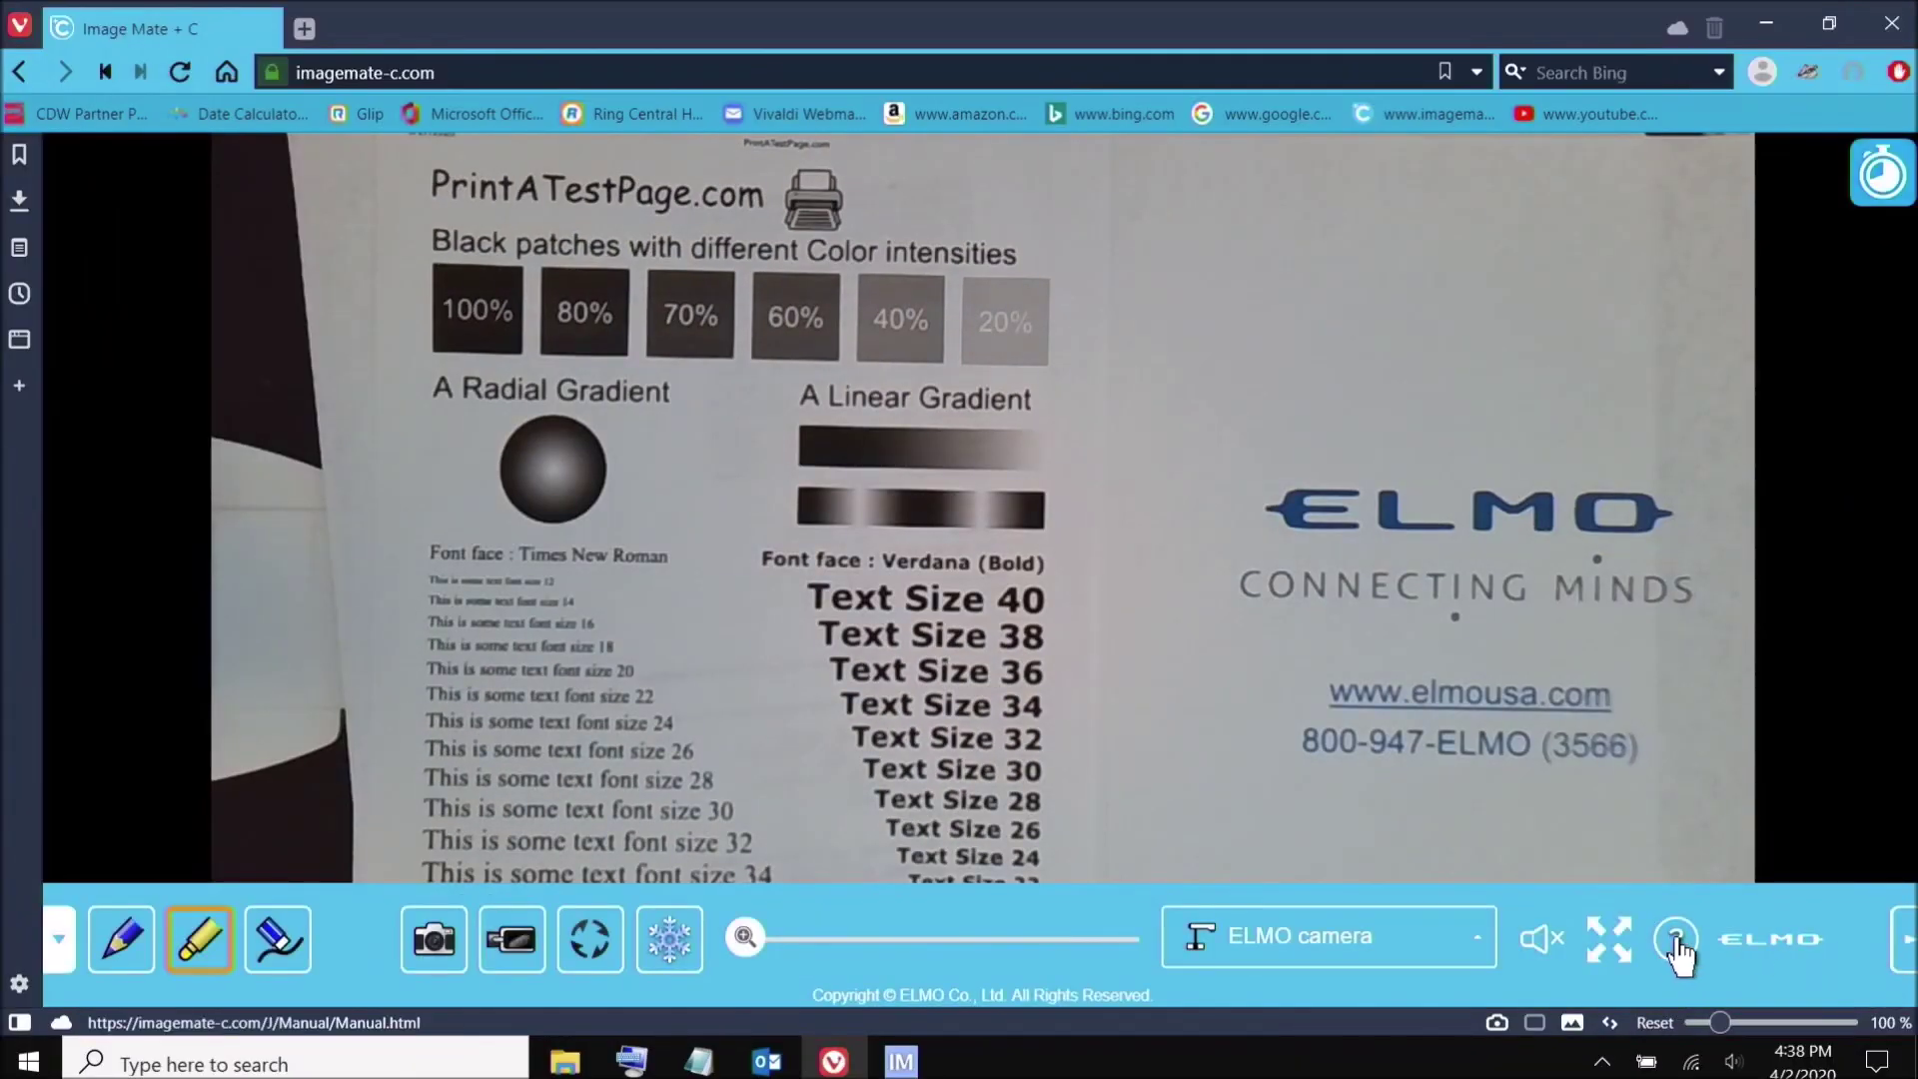
pyautogui.click(1677, 945)
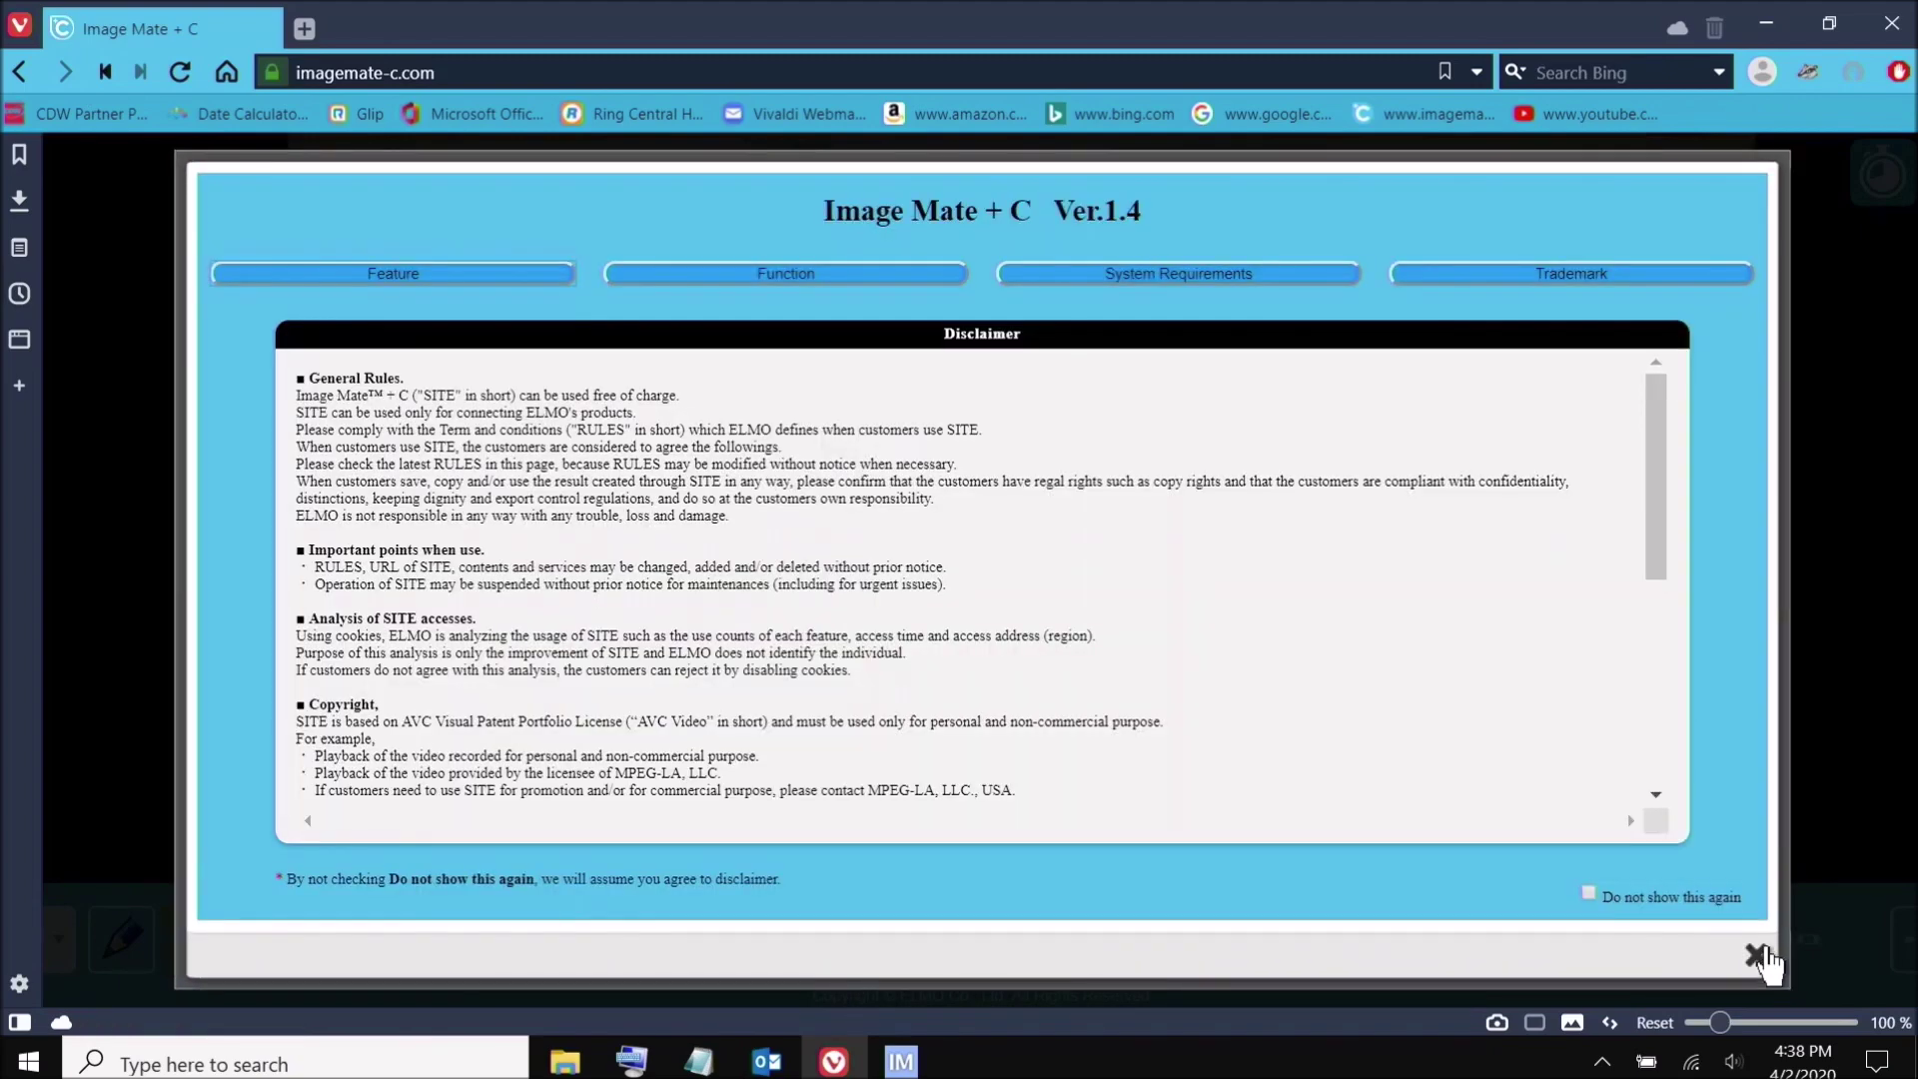
pyautogui.click(1757, 955)
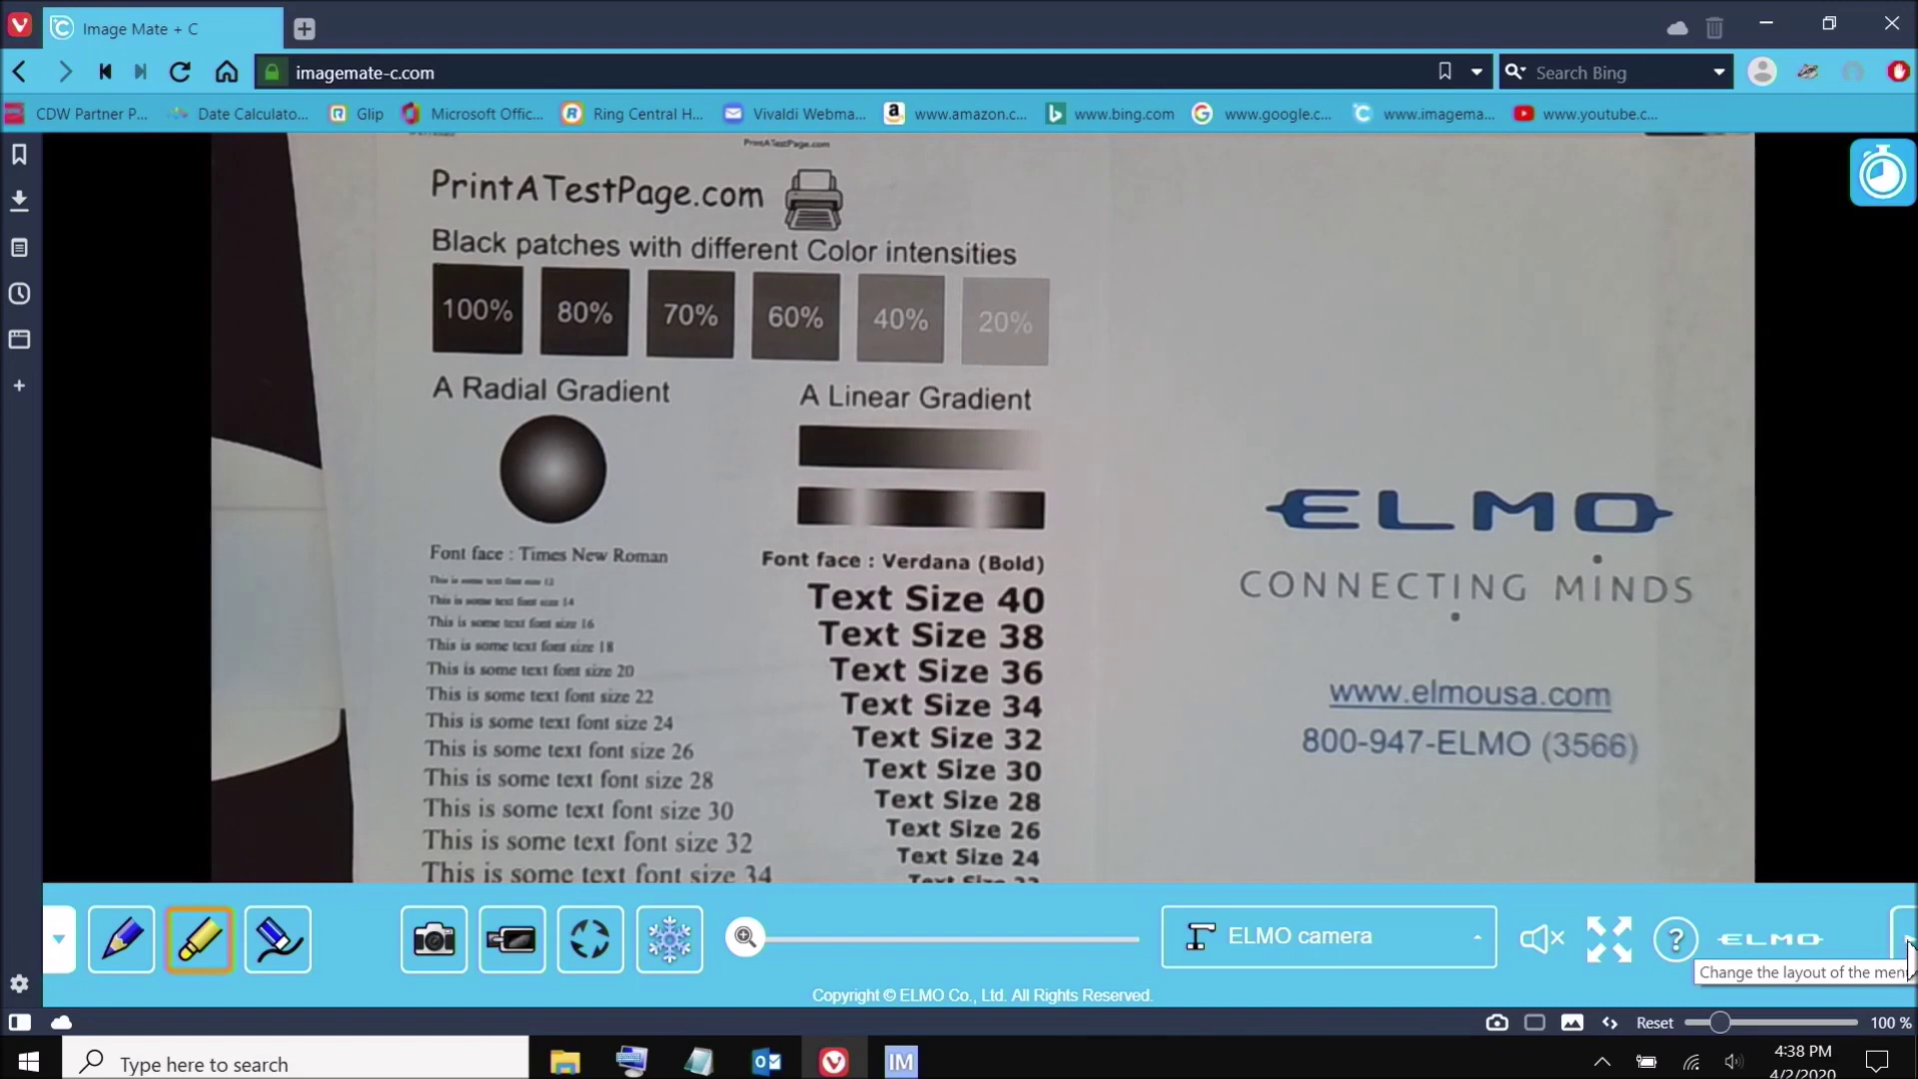
pyautogui.click(1906, 947)
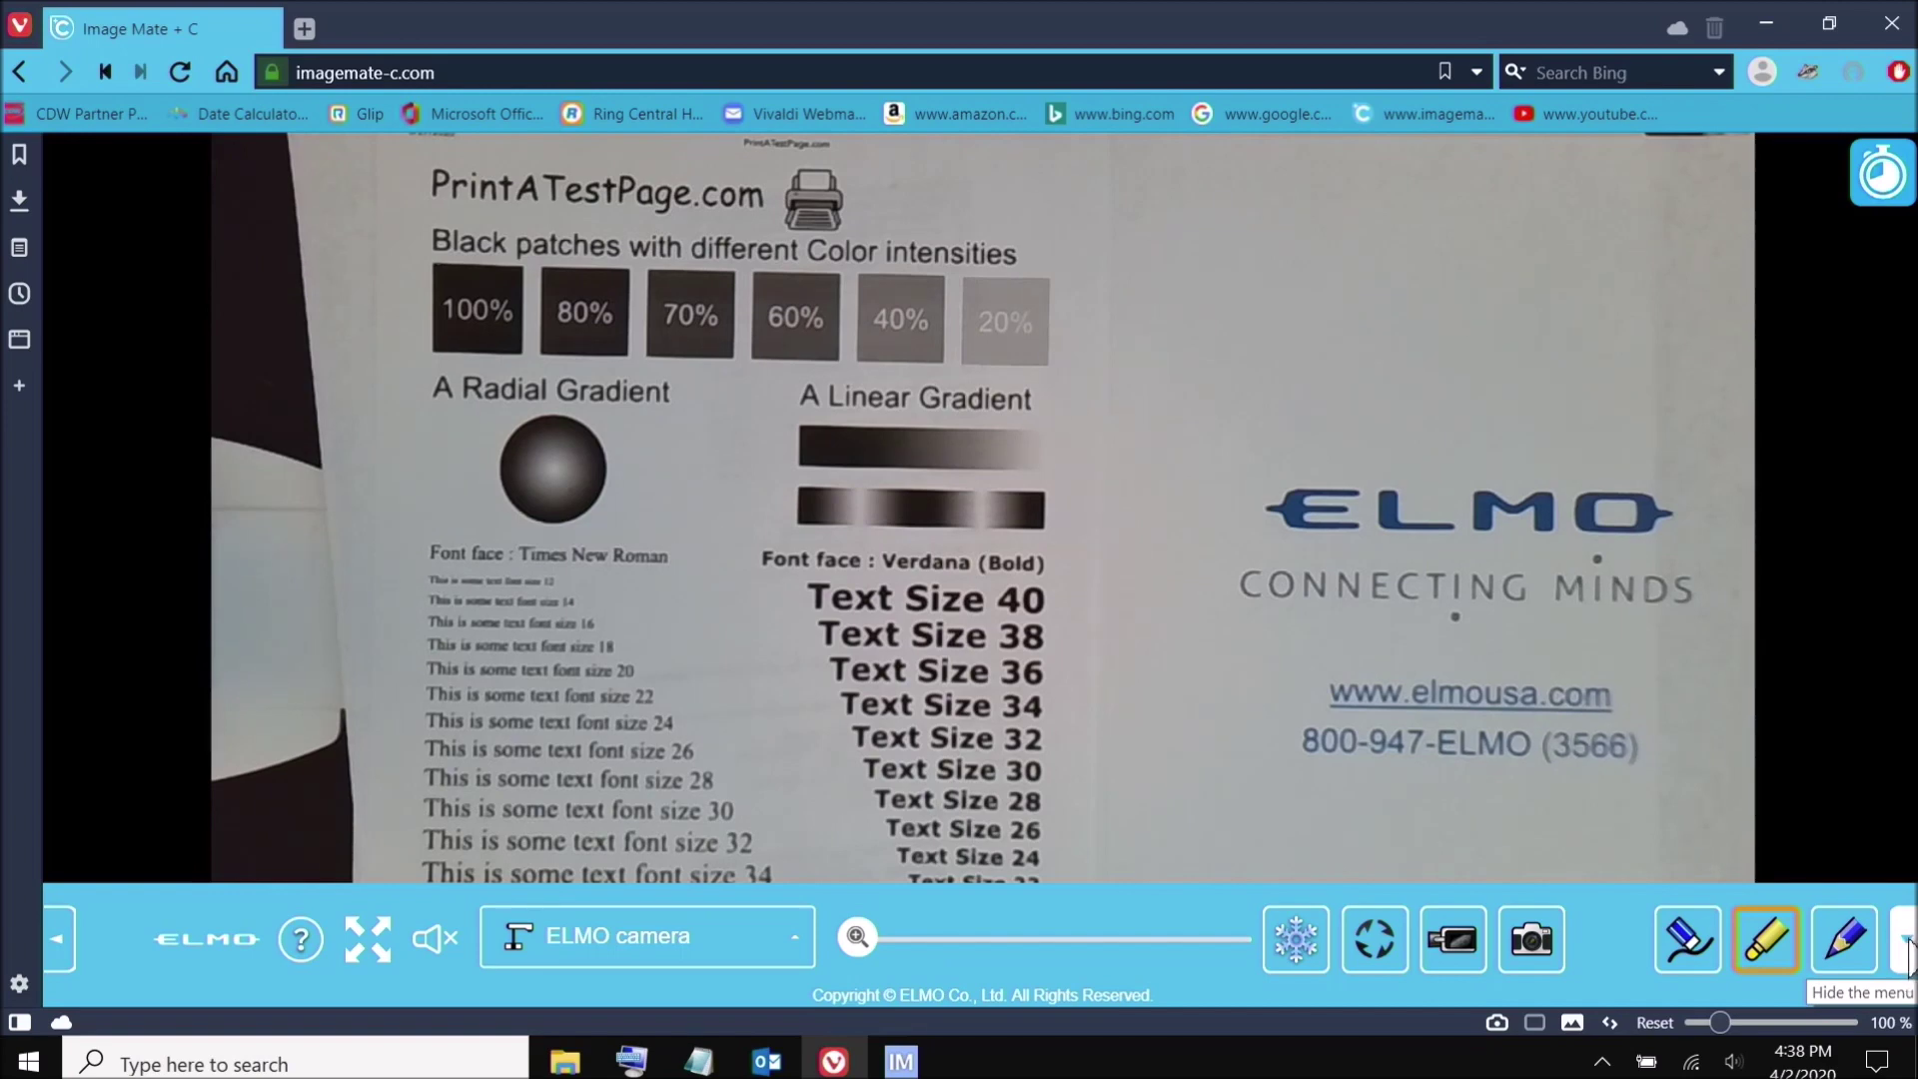
pyautogui.click(1907, 949)
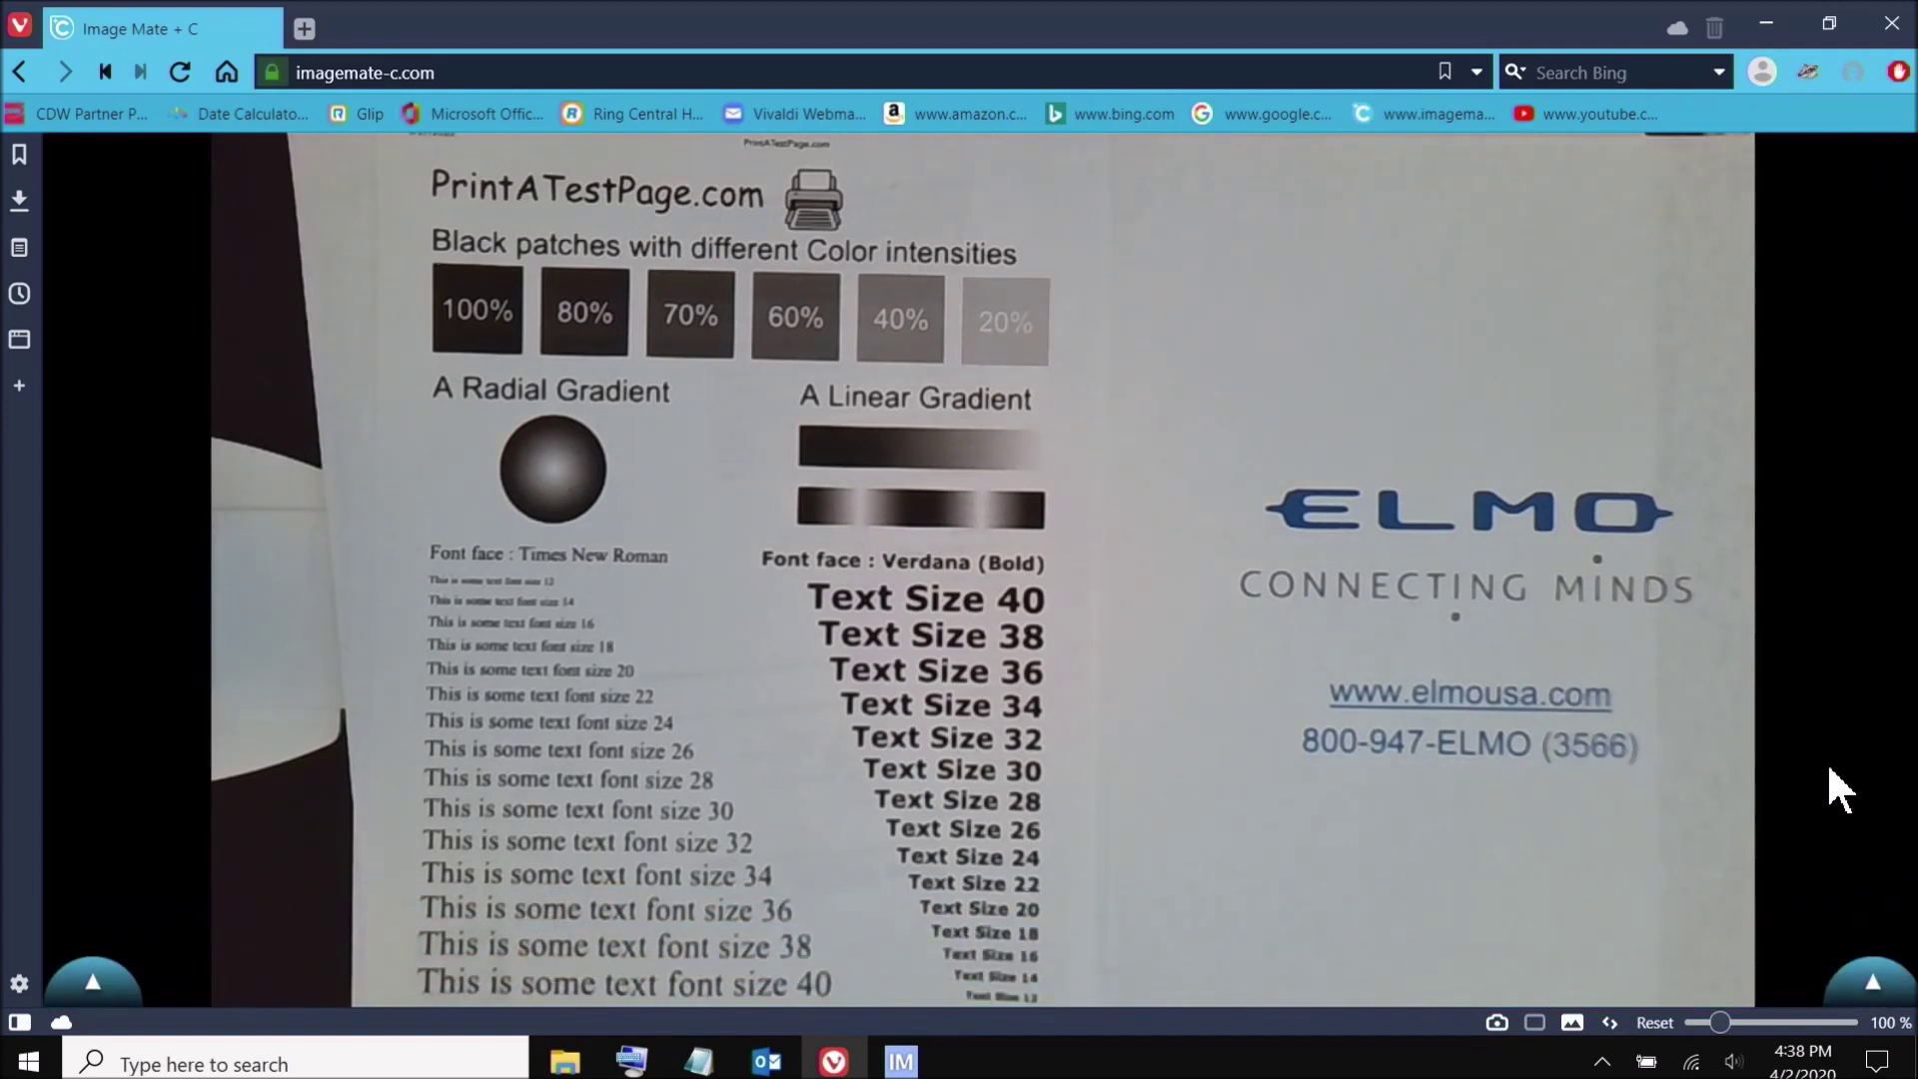
pyautogui.click(1872, 974)
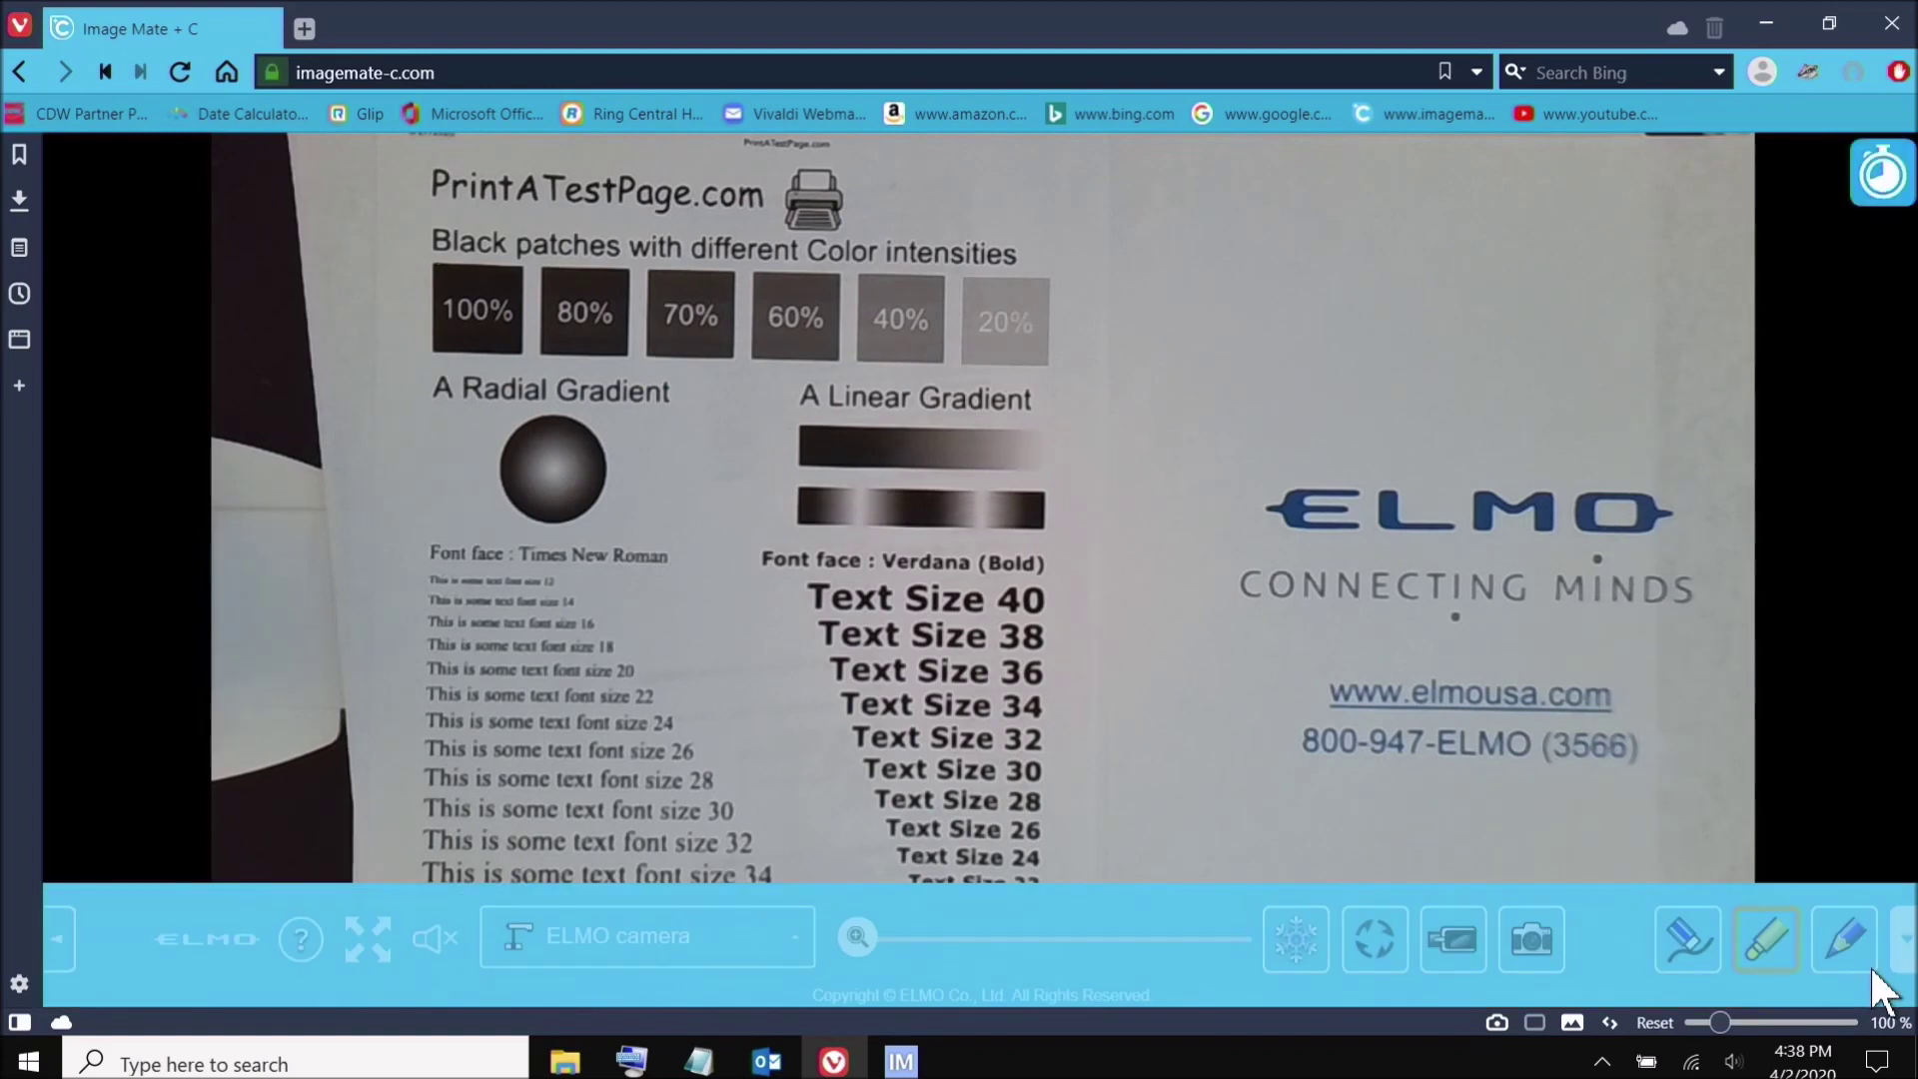
pyautogui.click(60, 938)
pyautogui.click(60, 938)
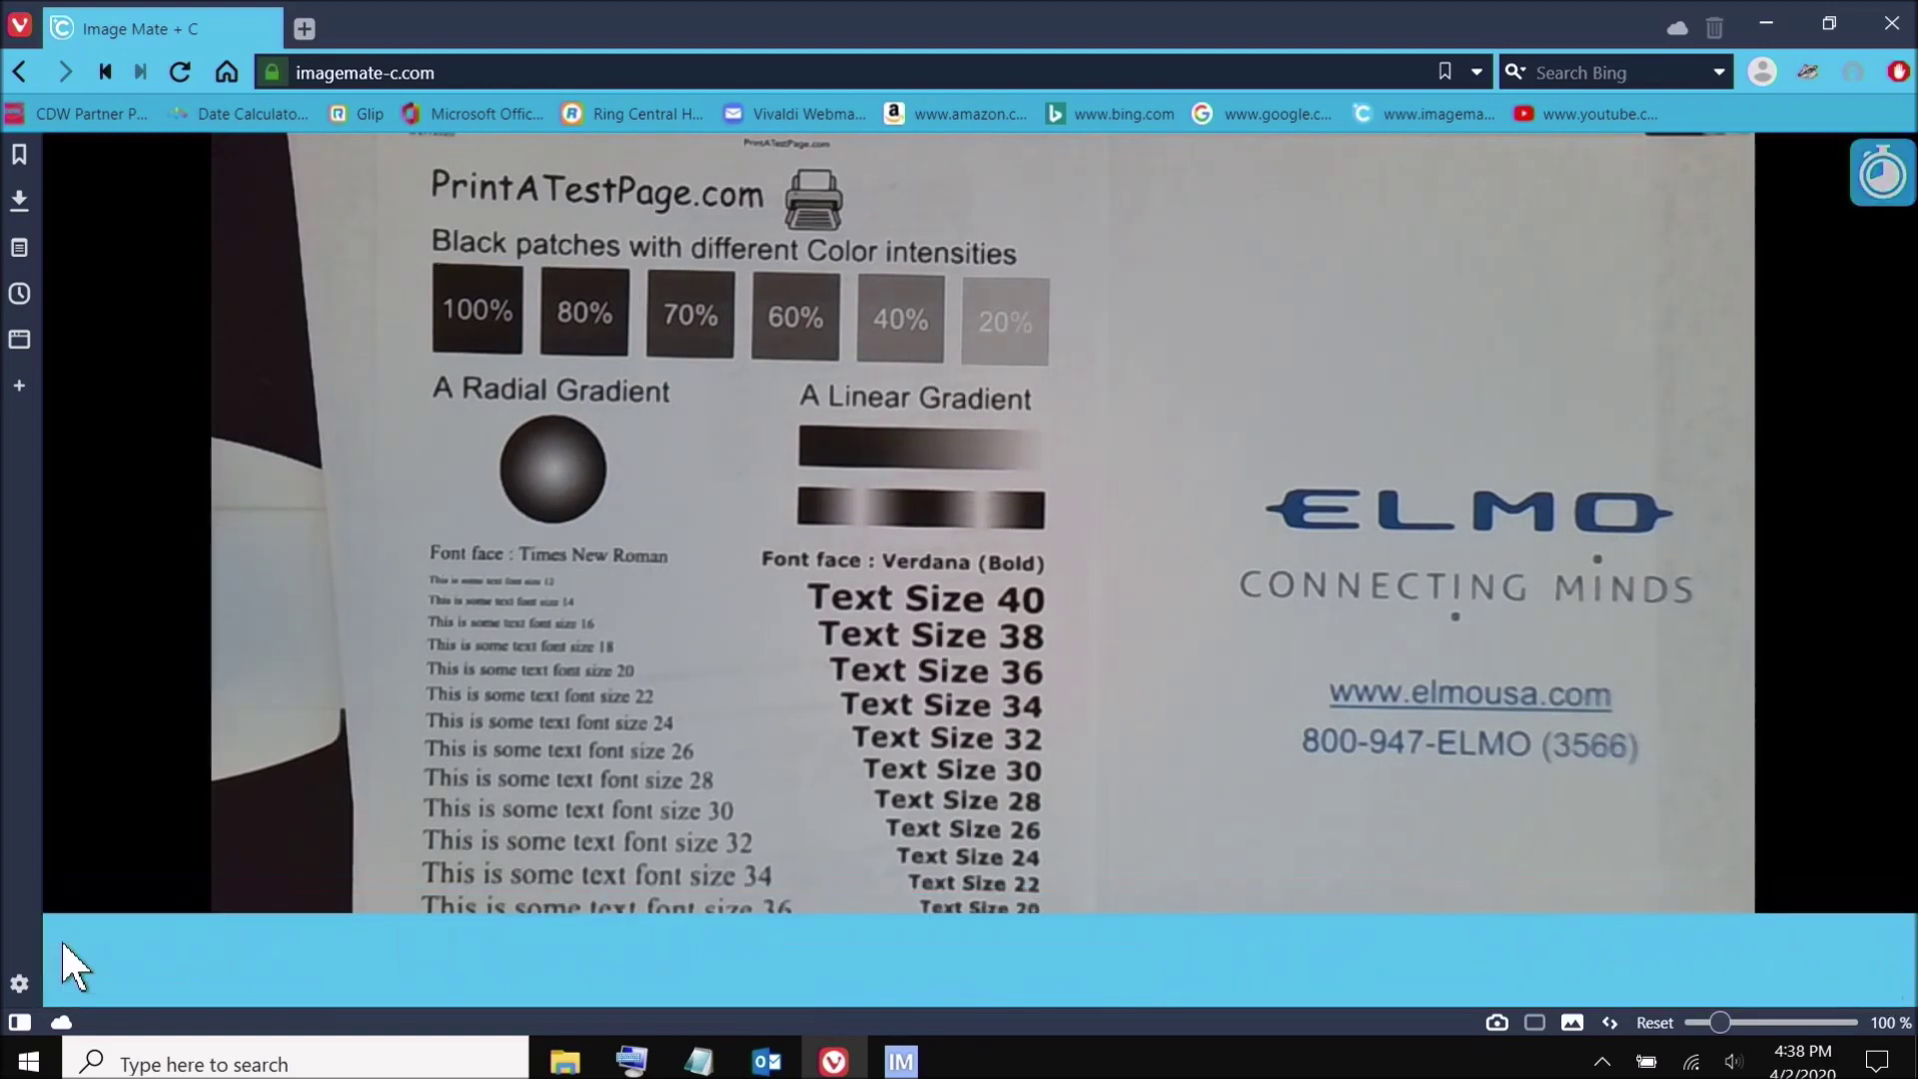
pyautogui.click(82, 977)
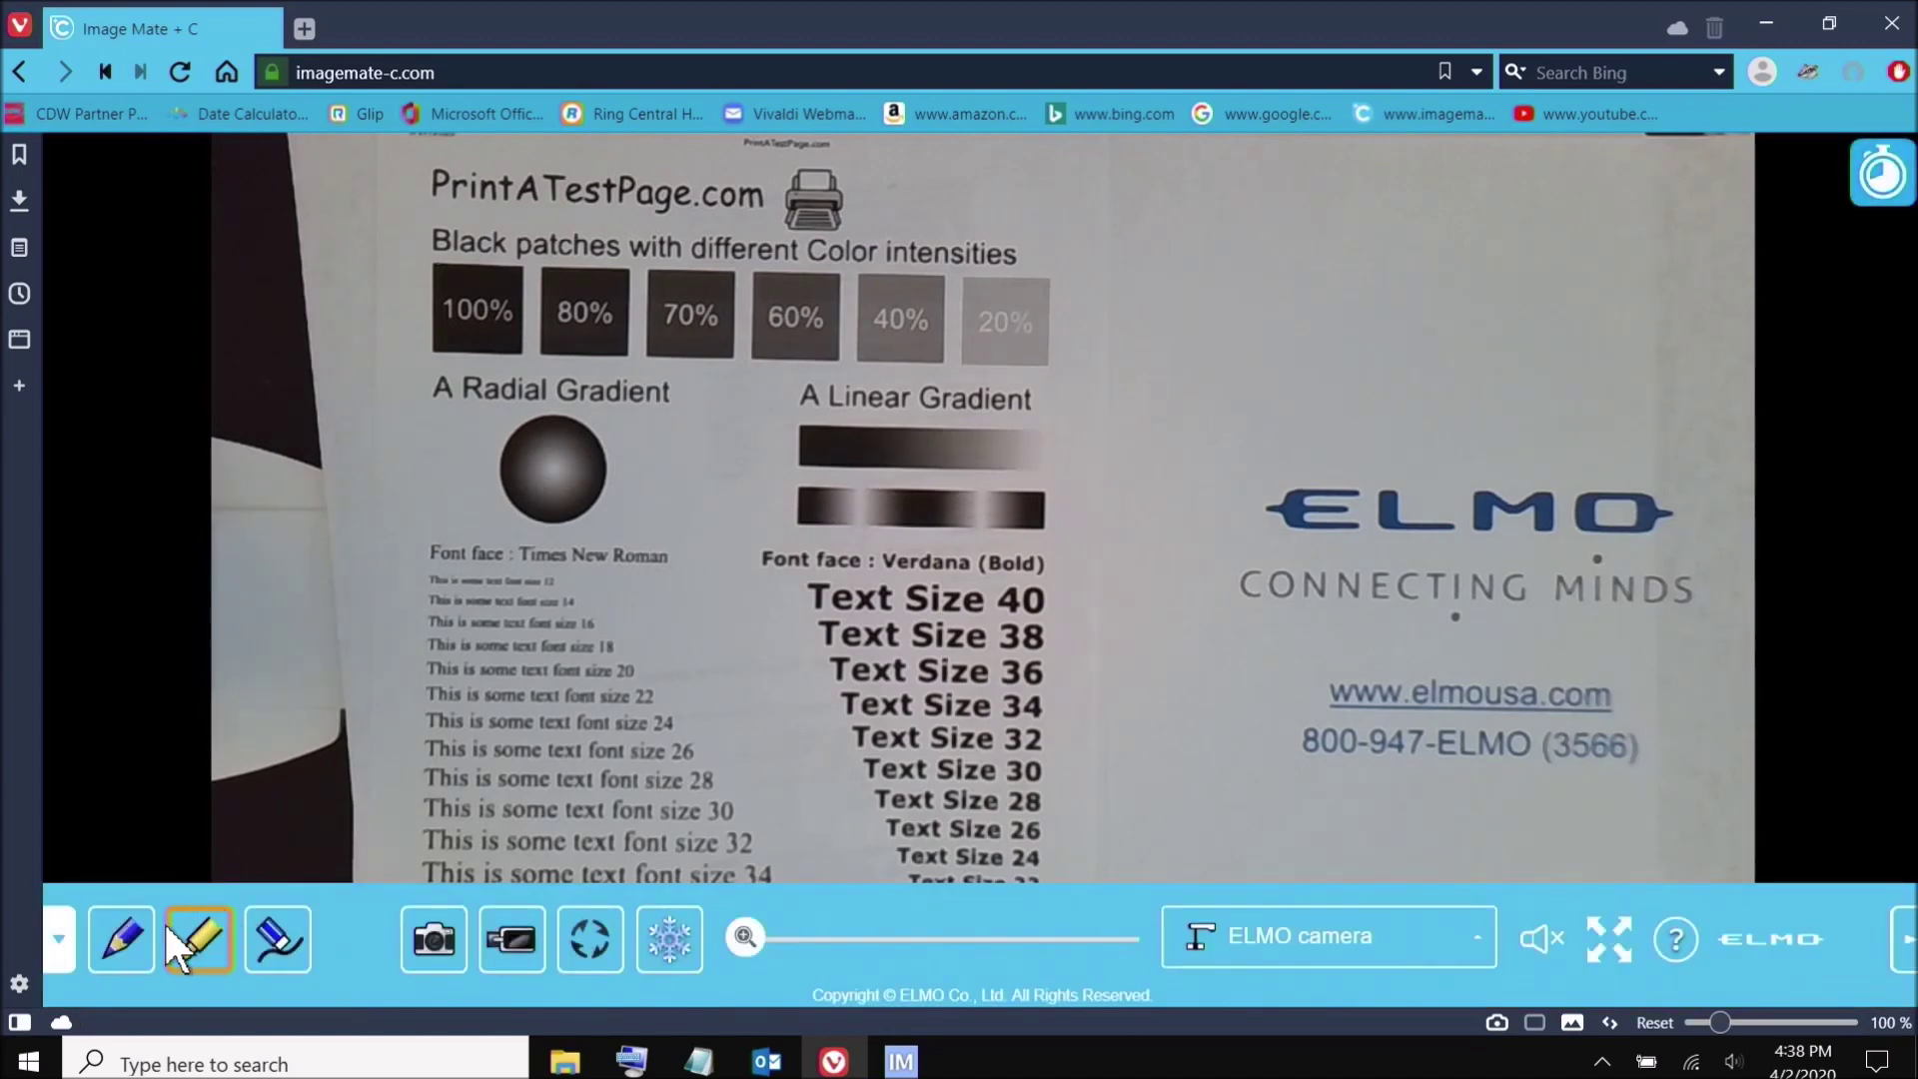
# Scribble in blue pen across the live test page, then wipe all ink with the clear-all eraser
pyautogui.click(106, 925)
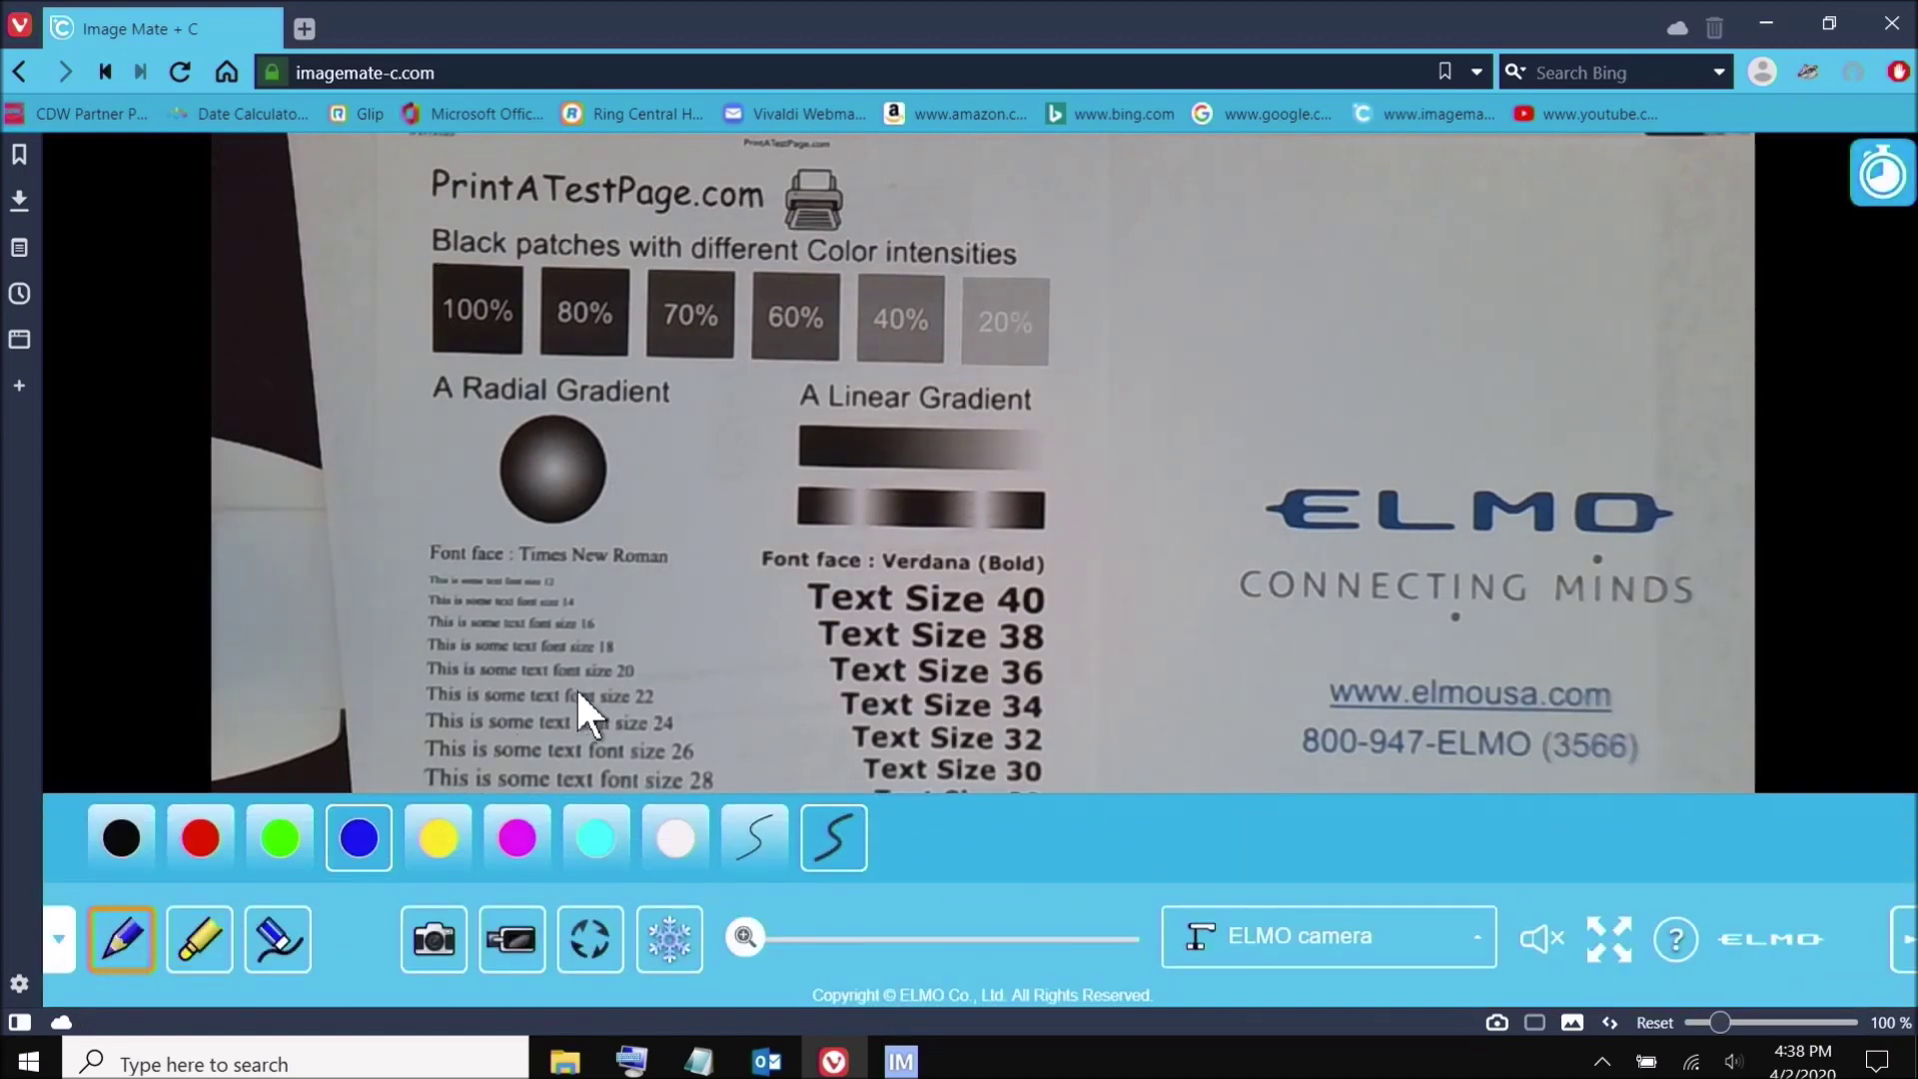
pyautogui.moveTo(380, 548)
pyautogui.mouseDown()
pyautogui.moveTo(491, 512)
pyautogui.moveTo(1189, 689)
pyautogui.moveTo(1554, 519)
pyautogui.moveTo(440, 440)
pyautogui.moveTo(1369, 587)
pyautogui.moveTo(470, 847)
pyautogui.moveTo(1339, 765)
pyautogui.moveTo(642, 610)
pyautogui.mouseUp()
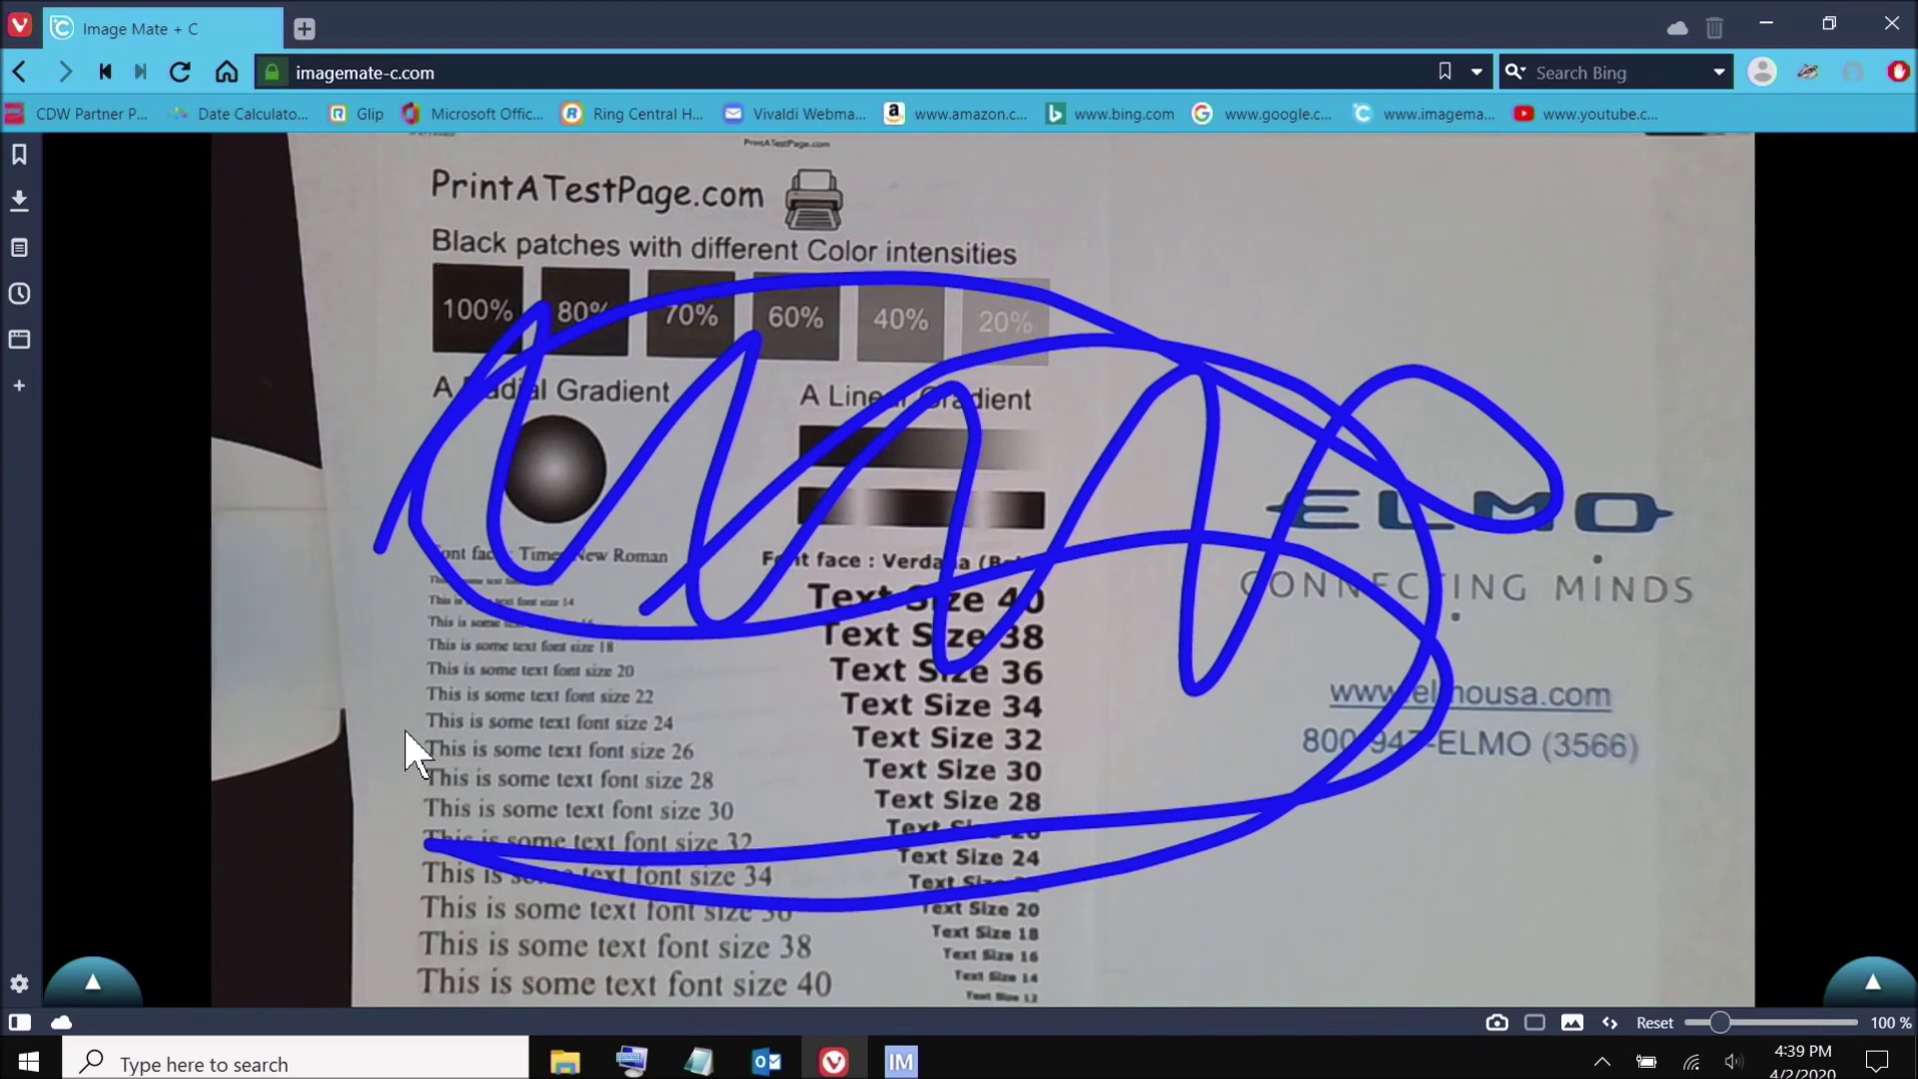
pyautogui.click(78, 980)
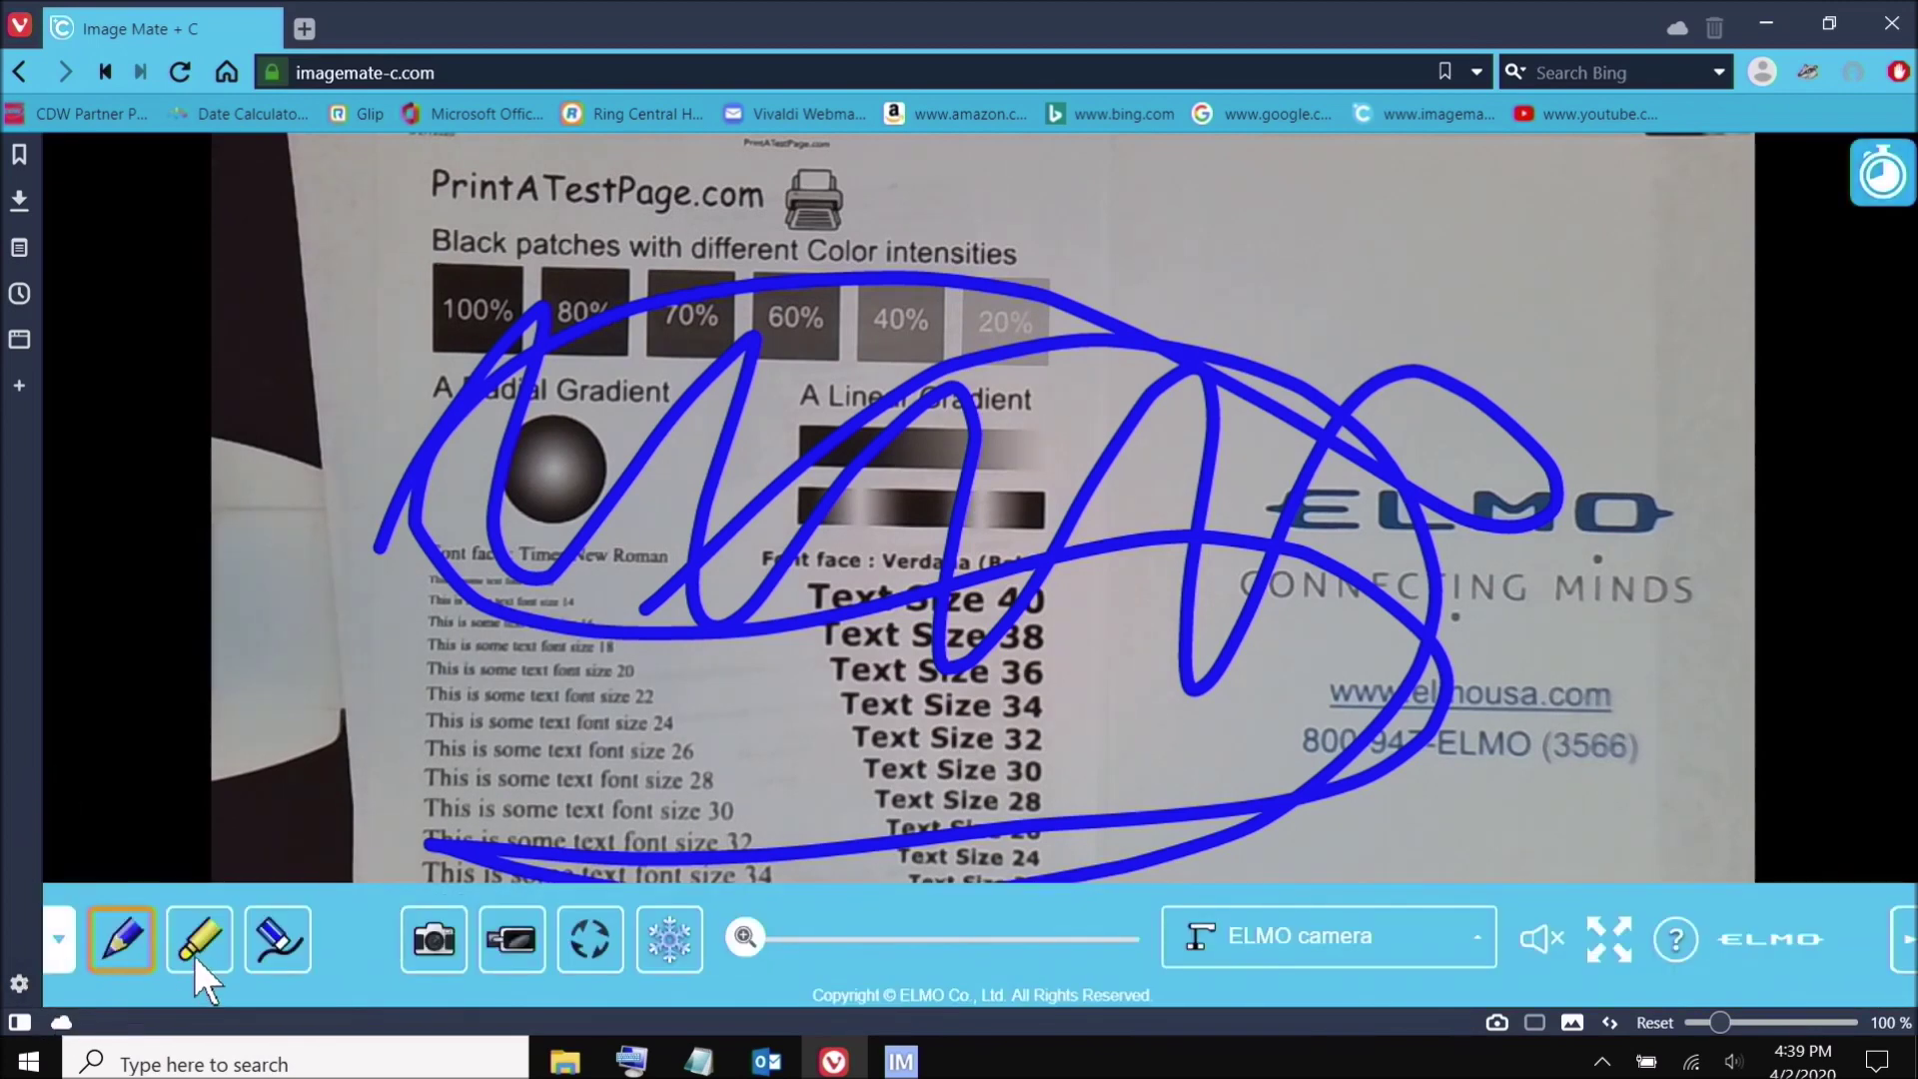
pyautogui.click(261, 933)
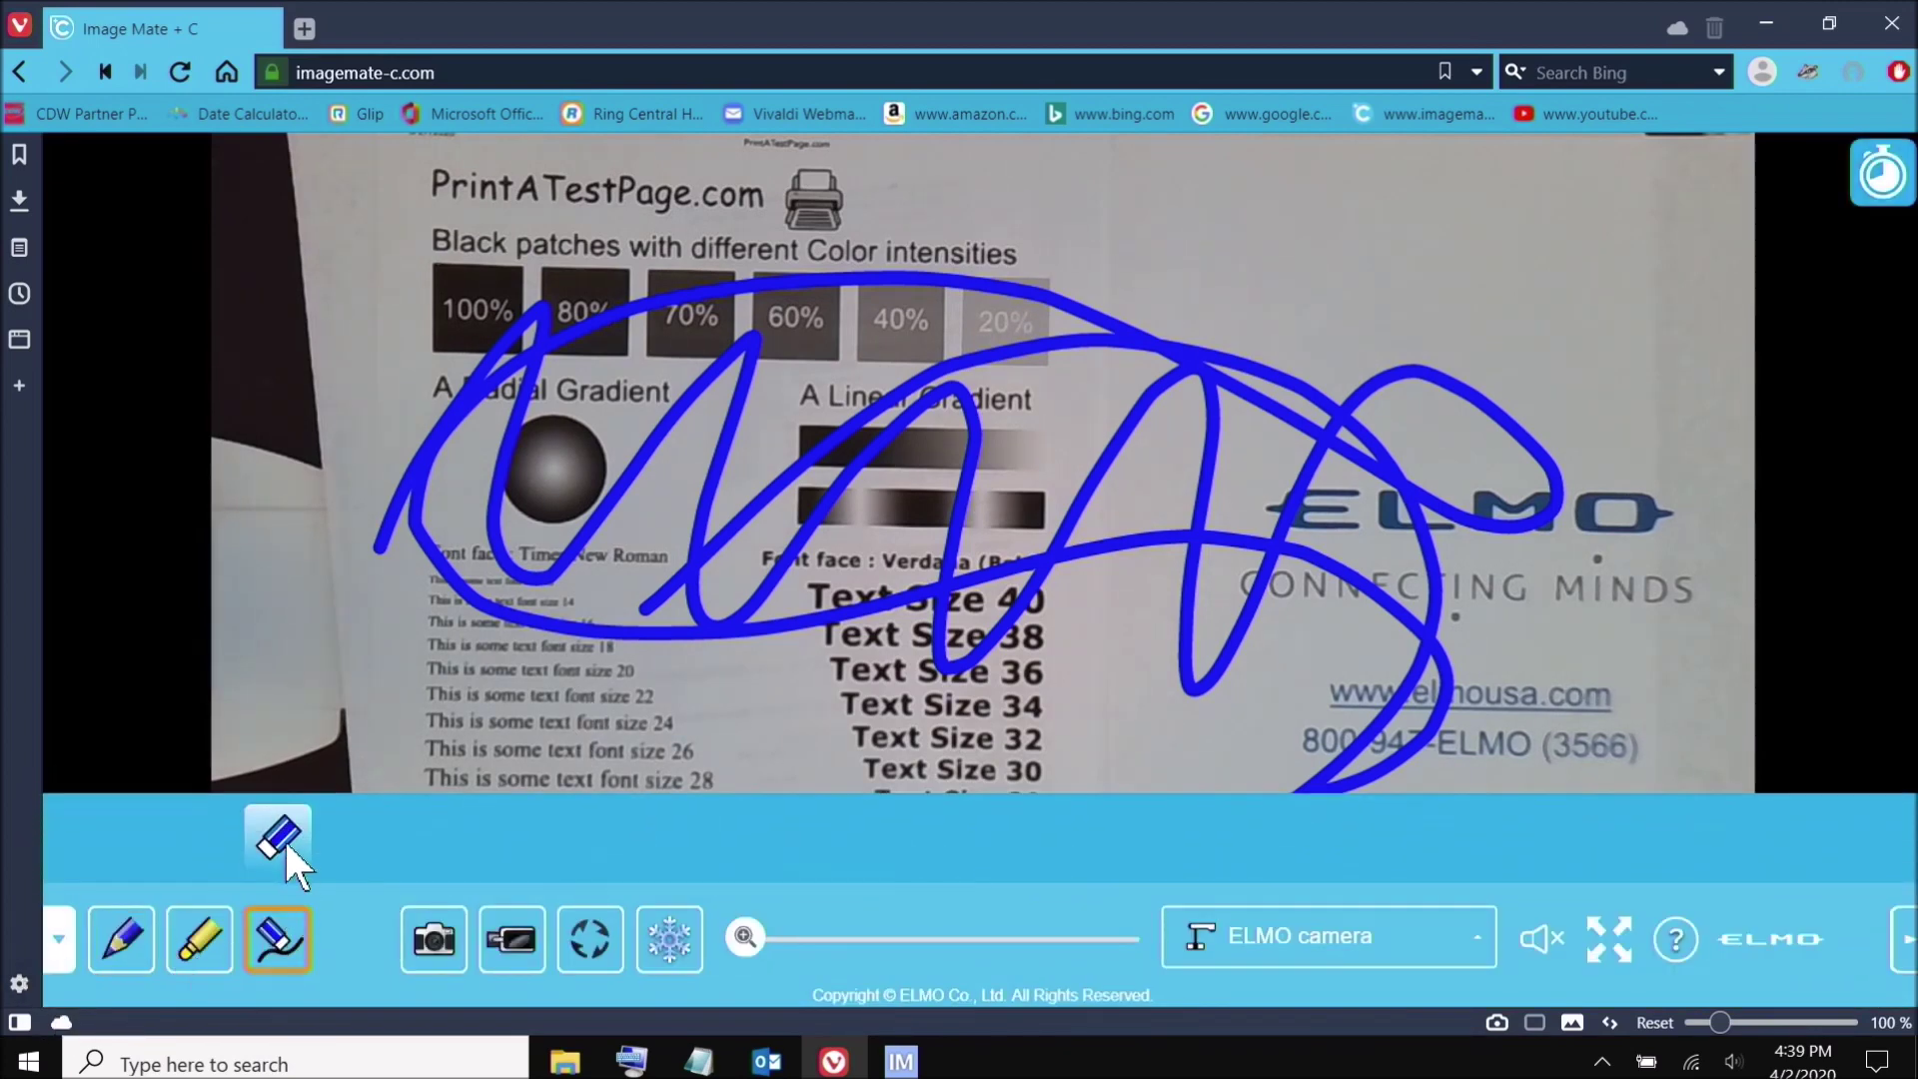
pyautogui.click(284, 837)
pyautogui.moveTo(835, 1059)
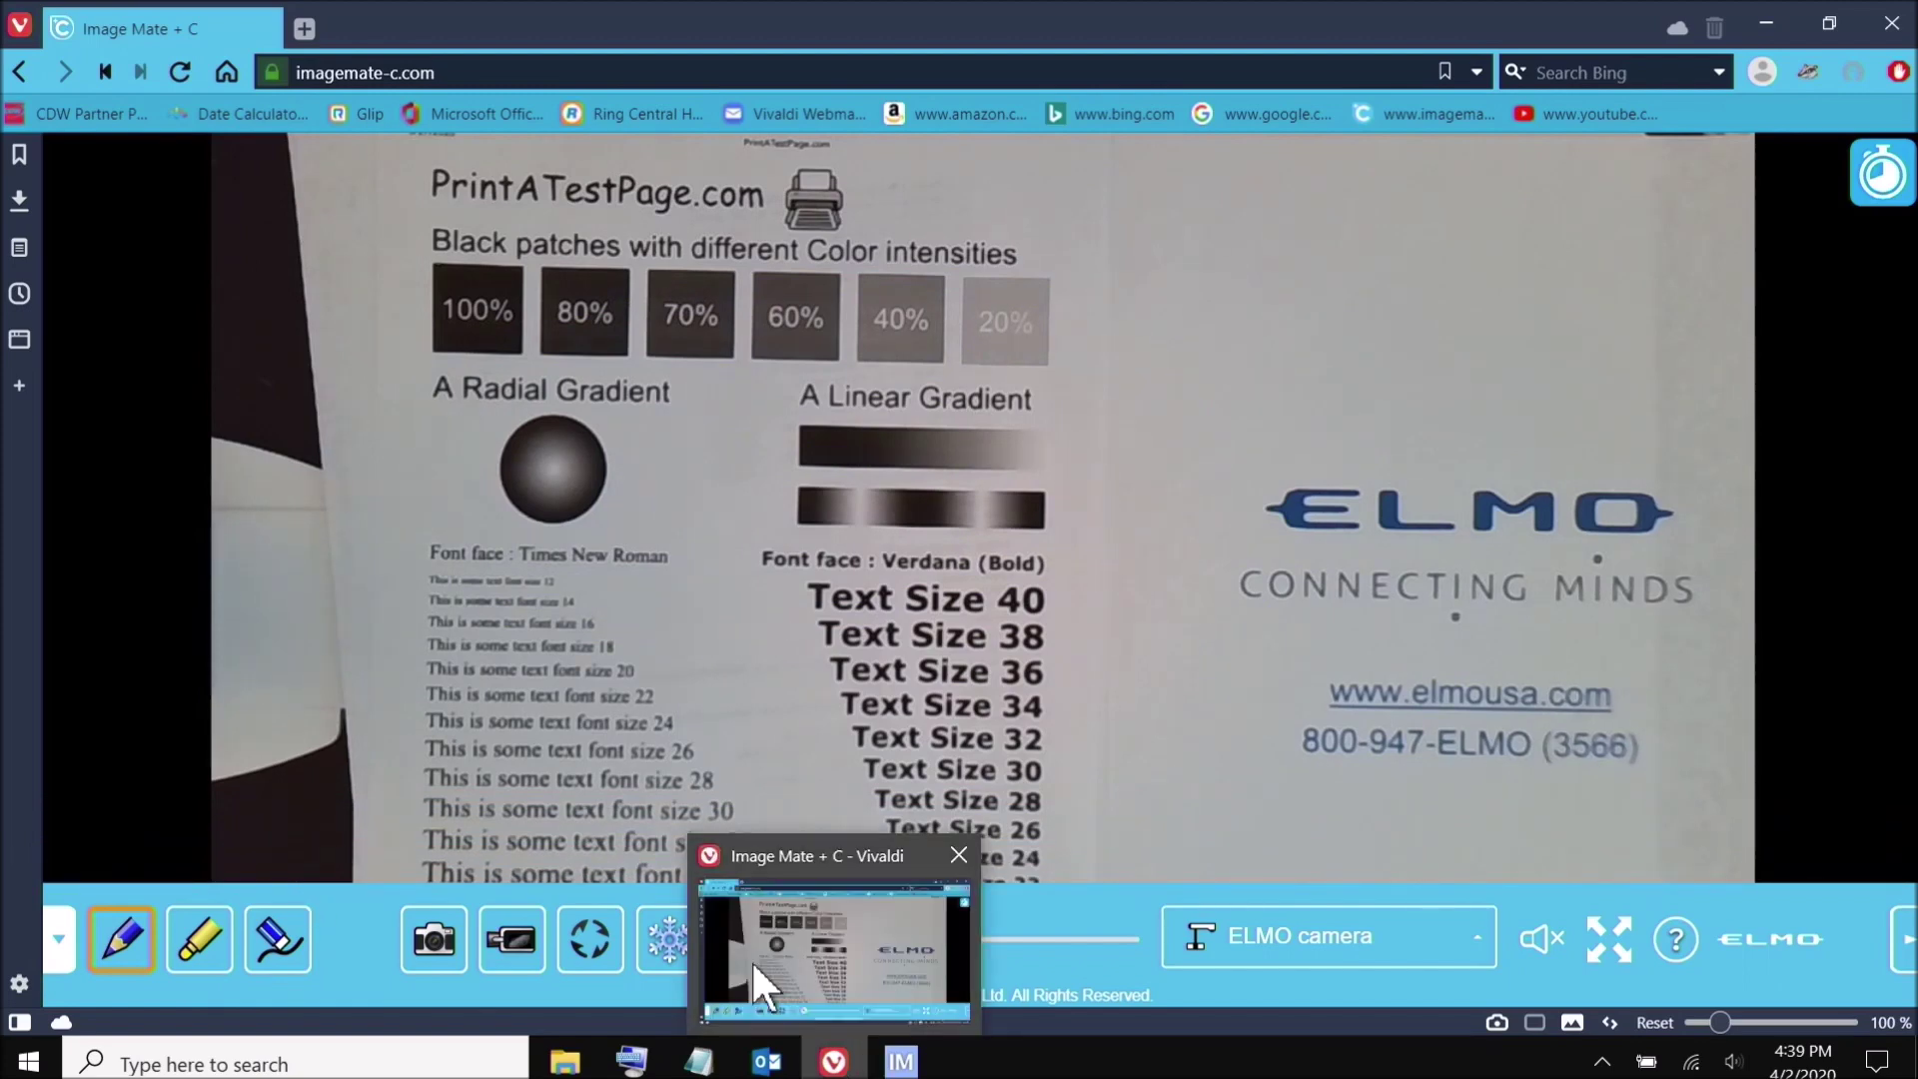
# Bring the TX-1/LX-1 camera window to the front from the taskbar preview
pyautogui.click(826, 962)
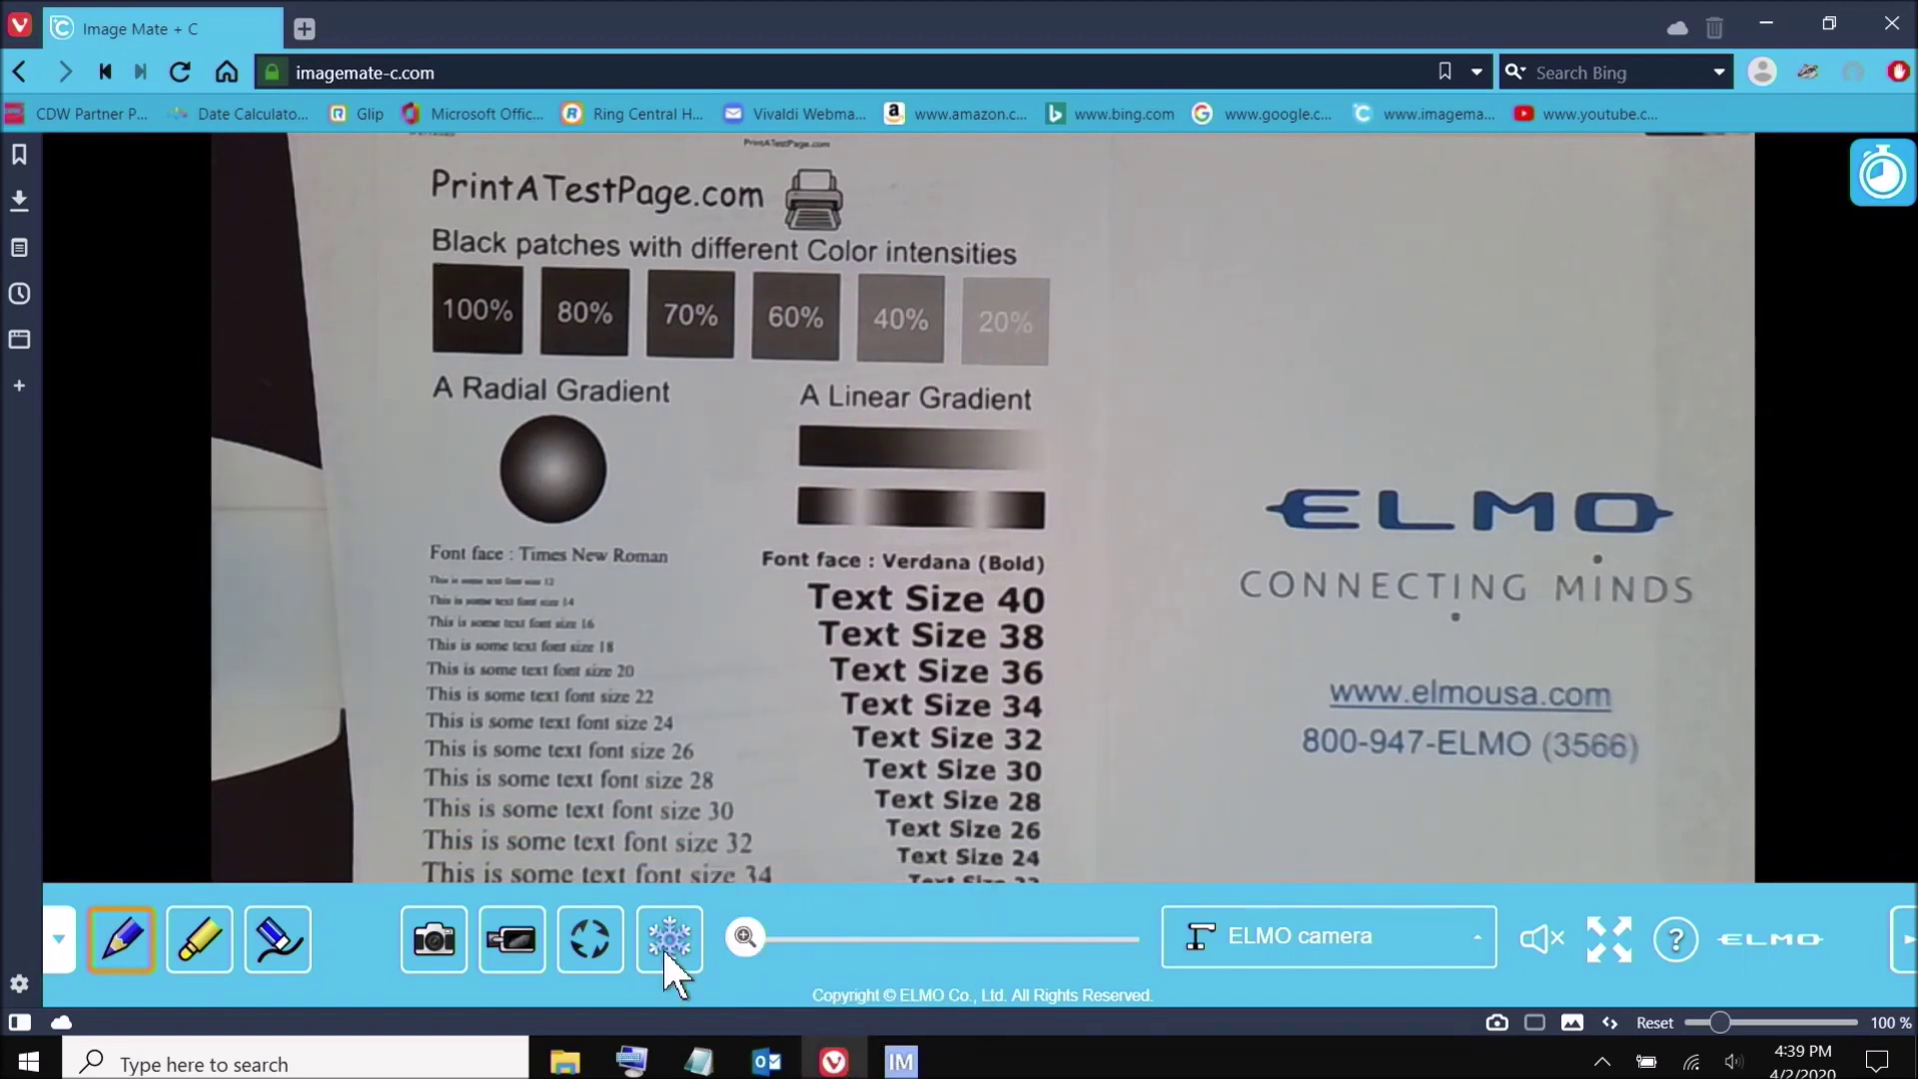
pyautogui.moveTo(900, 1061)
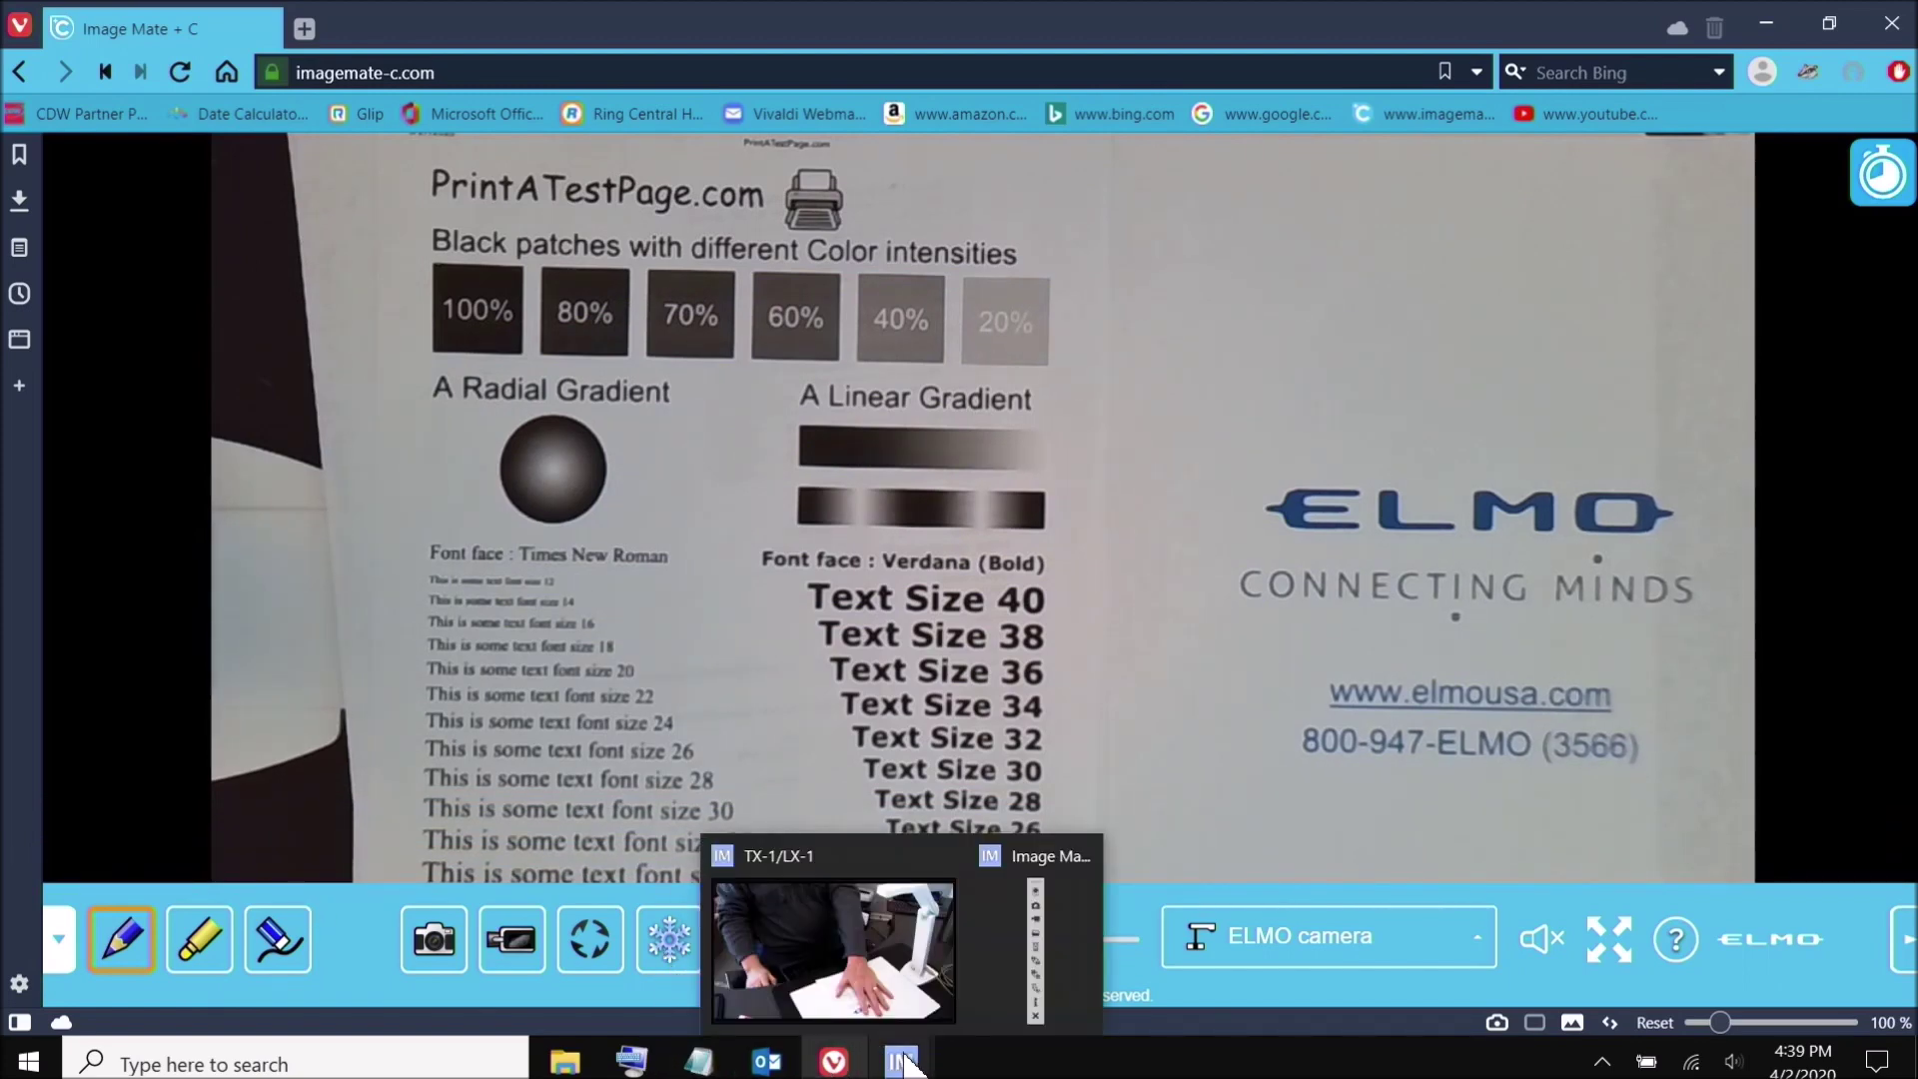
pyautogui.click(861, 941)
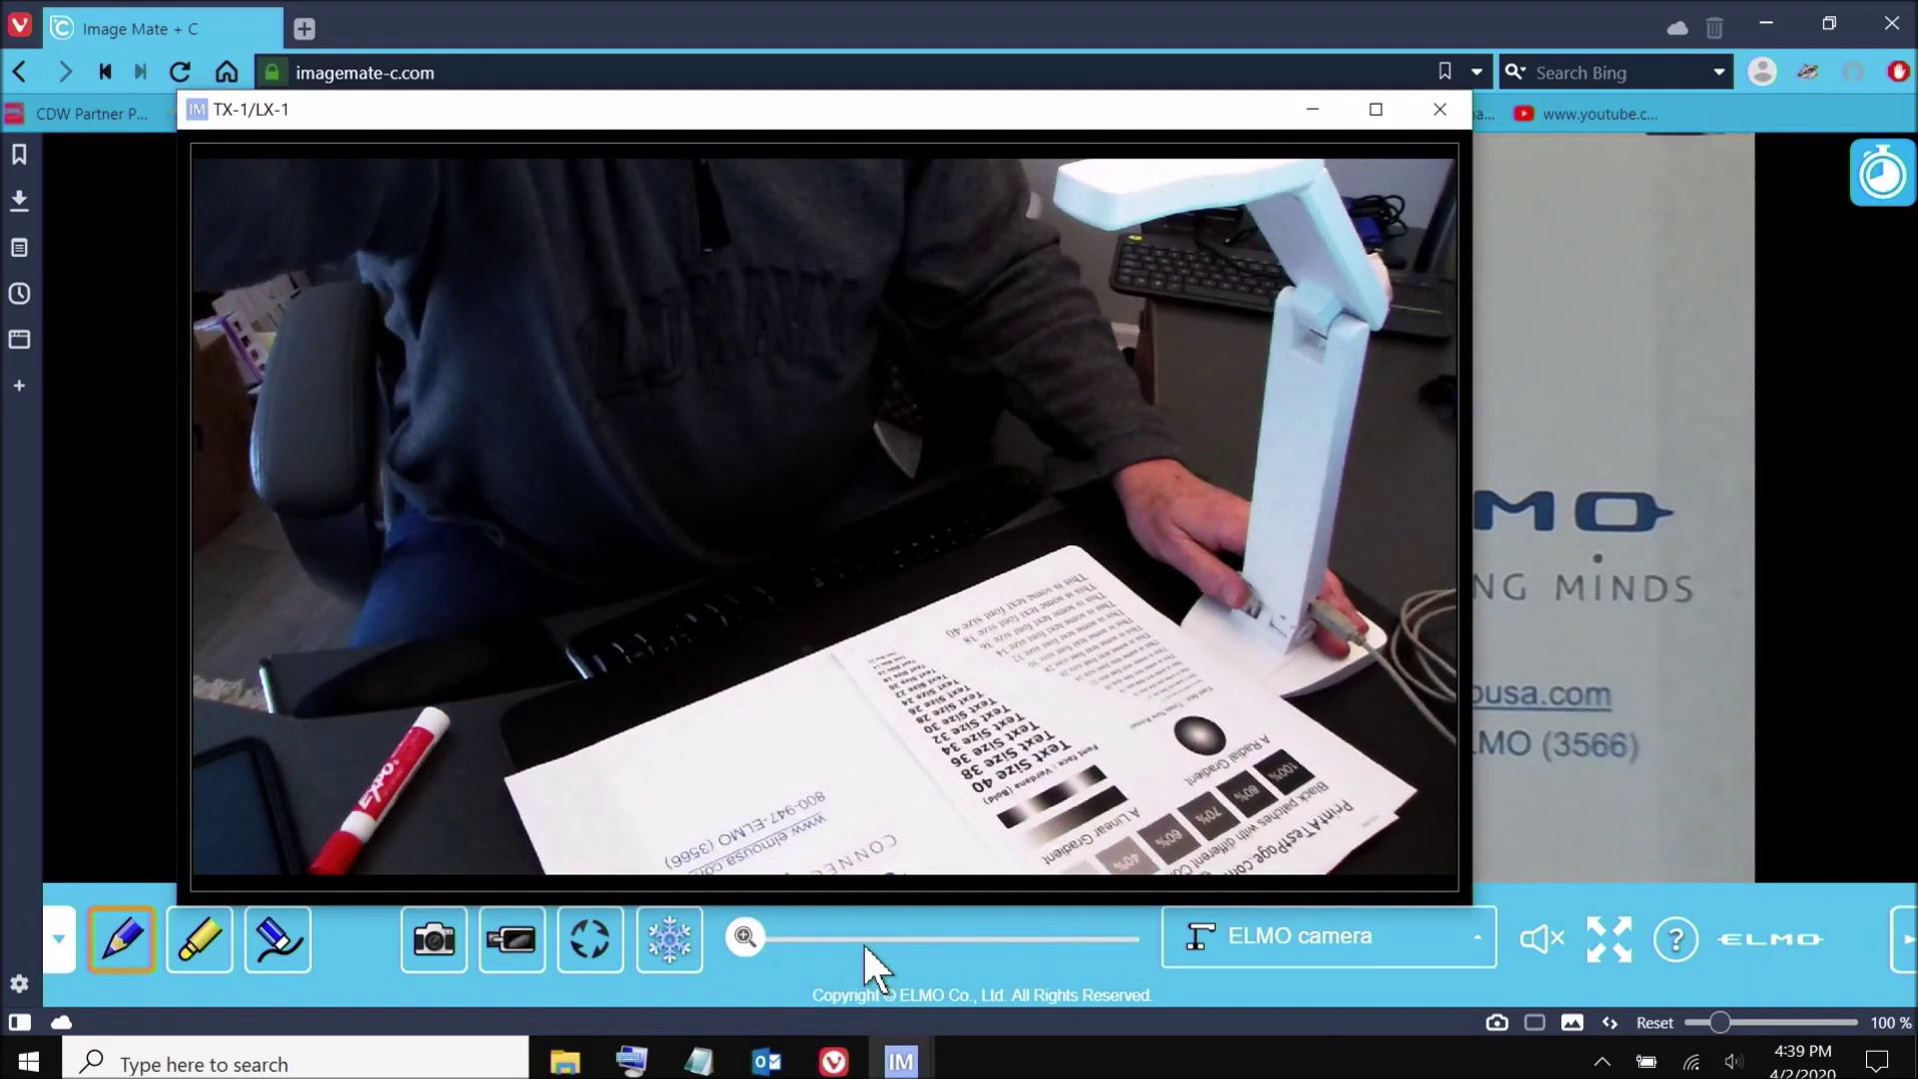